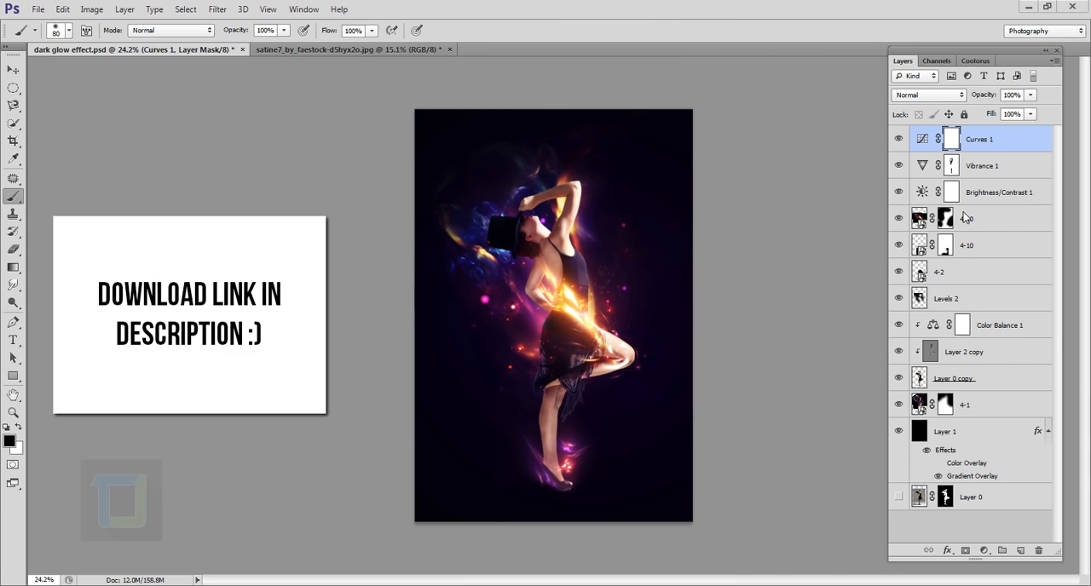
- Crop the black credit strip off the bottom edge of the satine7_by_faestock-d5hyx2o.jpg photo
{"action": "left_click", "coordinate": [430, 51]}
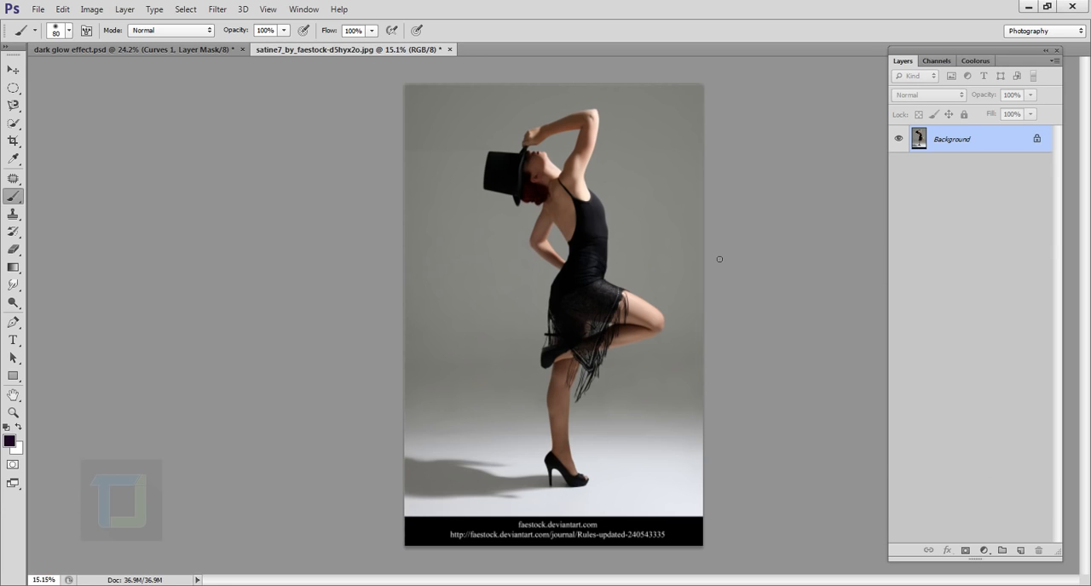
{"action": "left_click", "coordinate": [38, 9]}
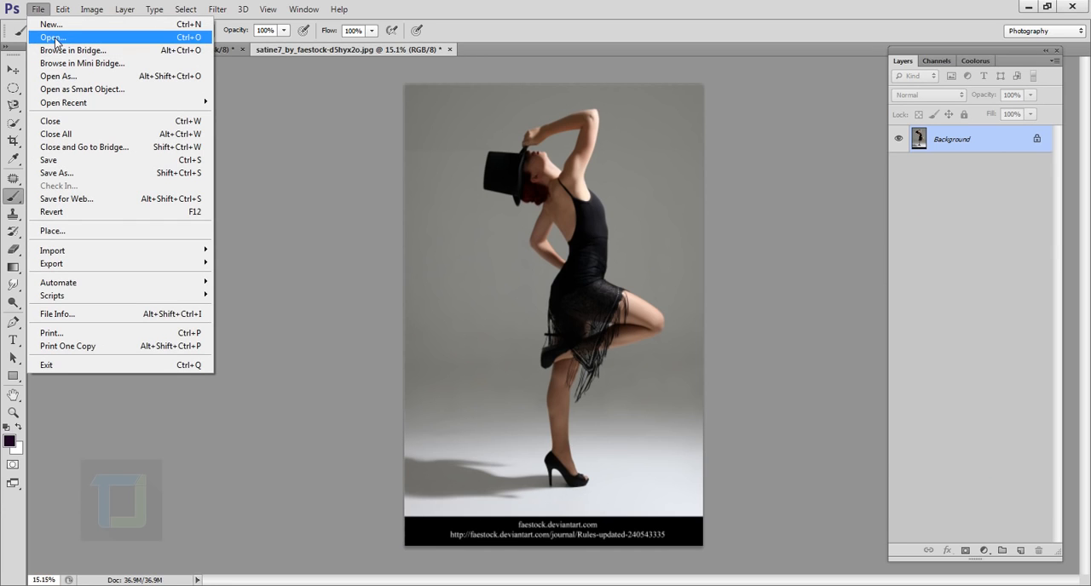
{"action": "left_click", "coordinate": [848, 7]}
{"action": "scroll", "coordinate": [816, 367], "scroll_direction": "down", "scroll_amount": 2}
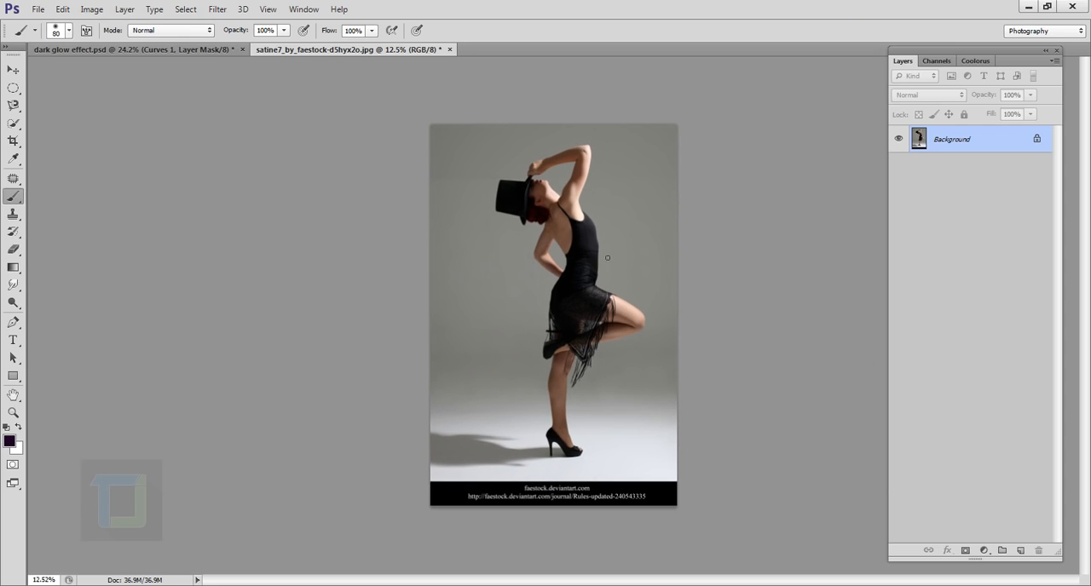
{"action": "left_click", "coordinate": [14, 141]}
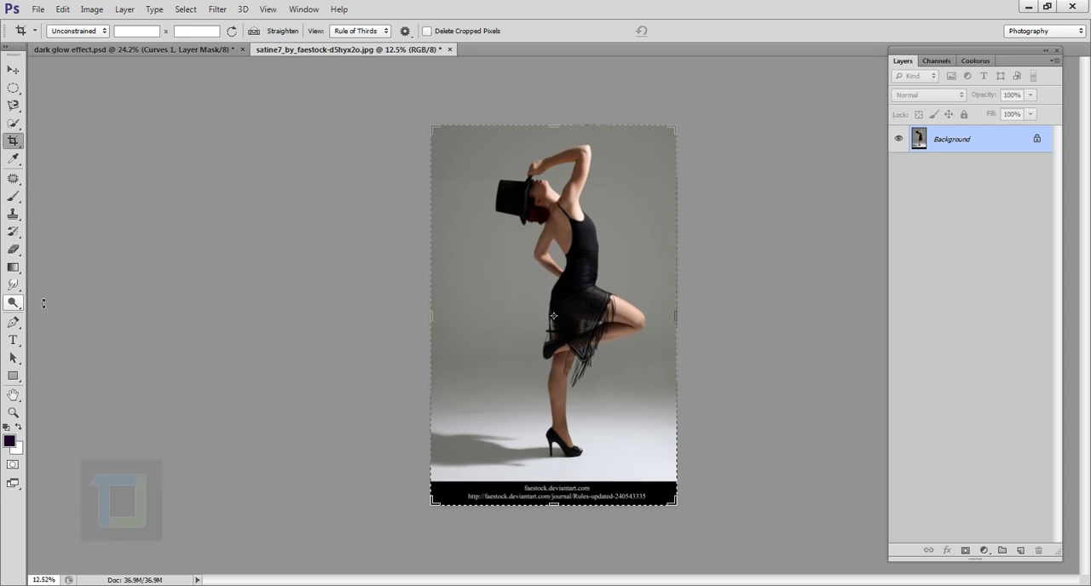
{"action": "left_click_drag", "start_coordinate": [560, 509], "coordinate": [560, 479]}
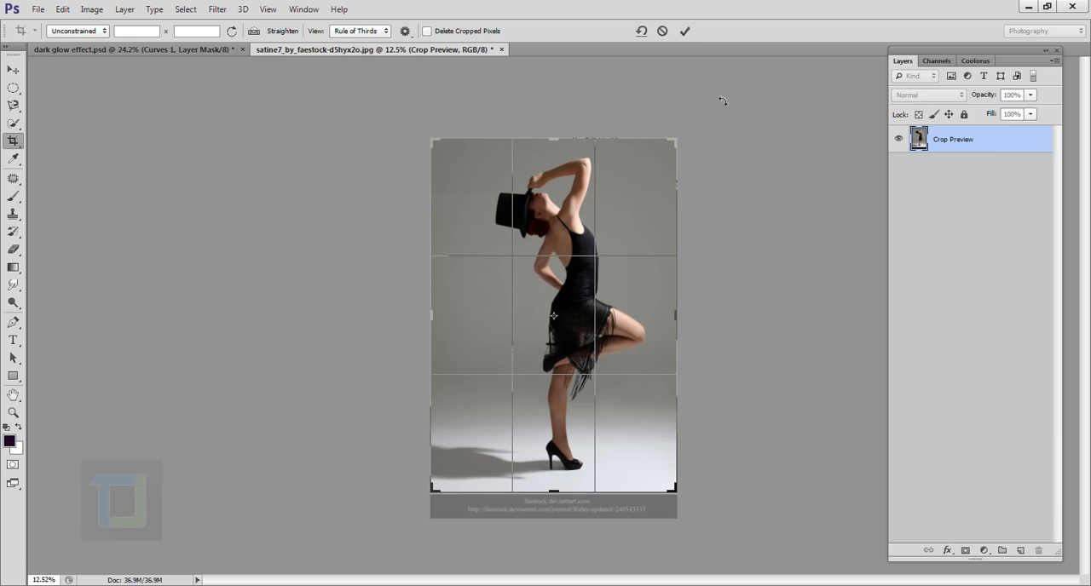
{"action": "left_click", "coordinate": [683, 31]}
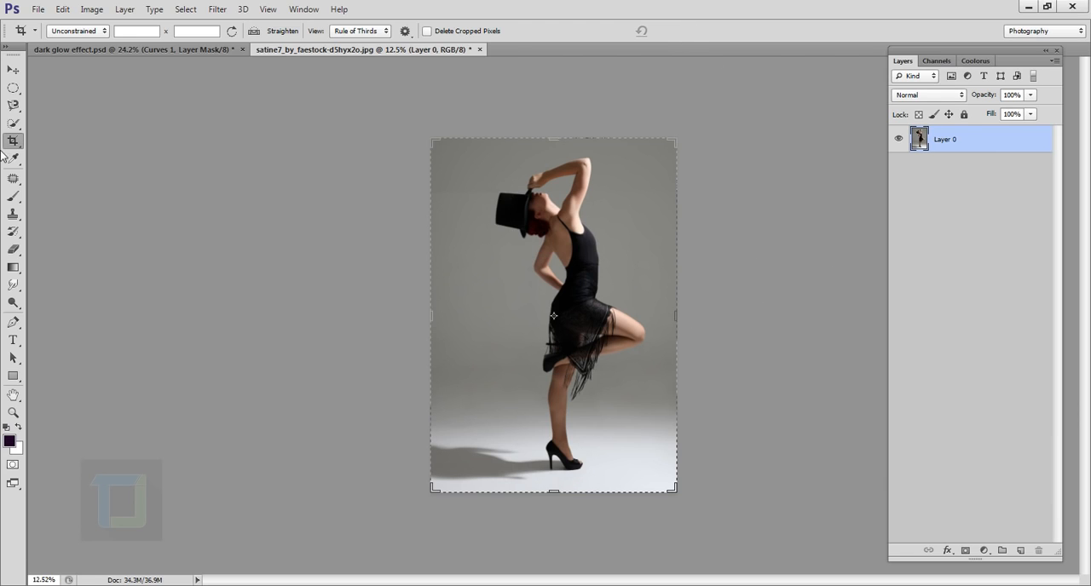
- Select the whole dancer, from hat to high heel, with the Quick Selection tool in add-to-selection mode
{"action": "left_click", "coordinate": [13, 123]}
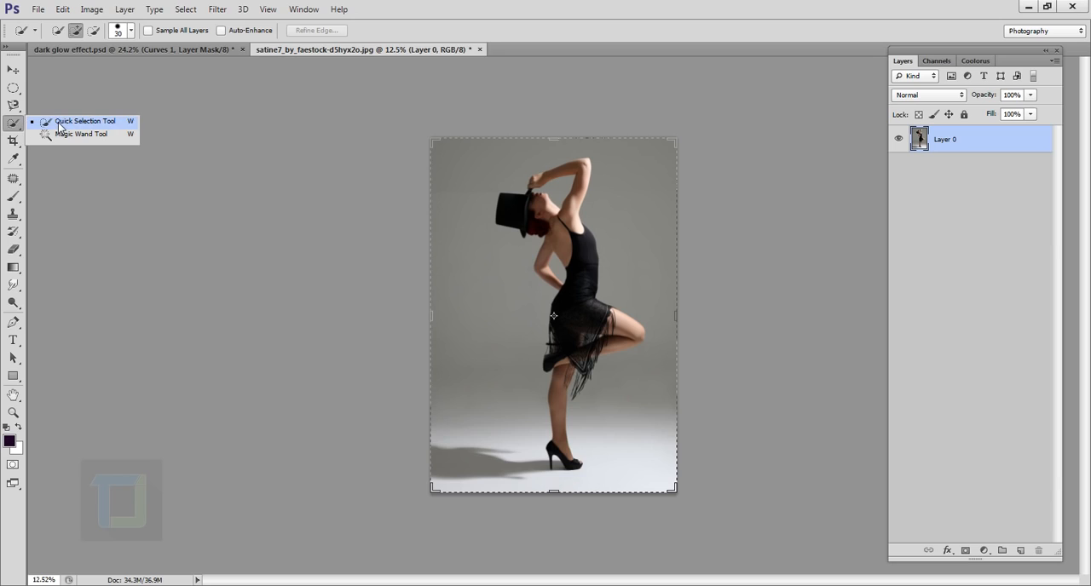
{"action": "left_click", "coordinate": [60, 122]}
{"action": "key", "text": "bracketright"}
{"action": "key", "text": "bracketright"}
{"action": "key", "text": "bracketright"}
{"action": "key", "text": "bracketright"}
{"action": "key", "text": "bracketright"}
{"action": "key", "text": "bracketright"}
{"action": "key", "text": "bracketright"}
{"action": "key", "text": "bracketright"}
{"action": "key", "text": "bracketright"}
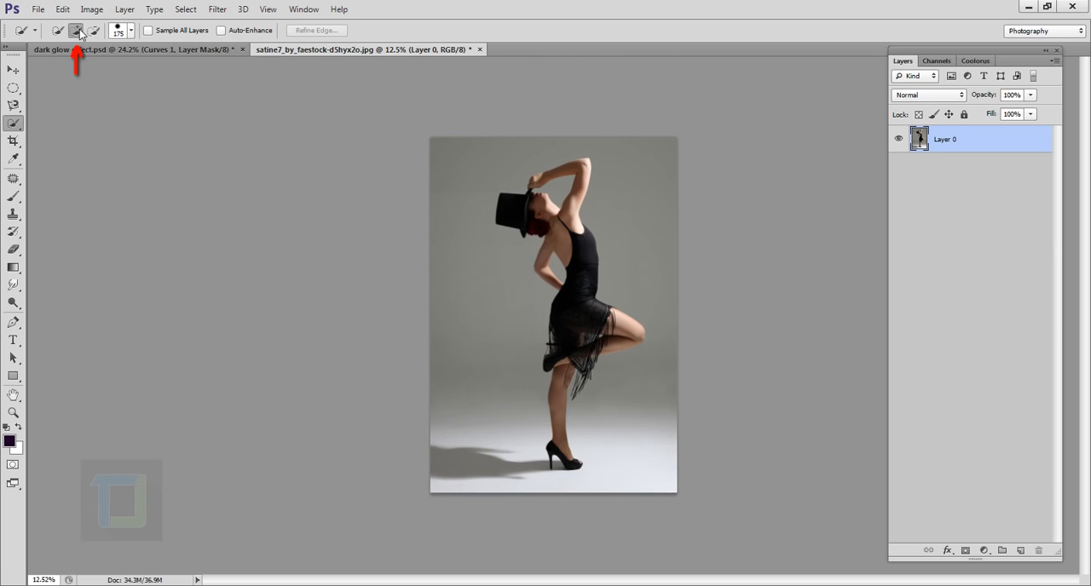
{"action": "key", "text": "bracketleft"}
{"action": "left_click_drag", "start_coordinate": [528, 210], "coordinate": [577, 247]}
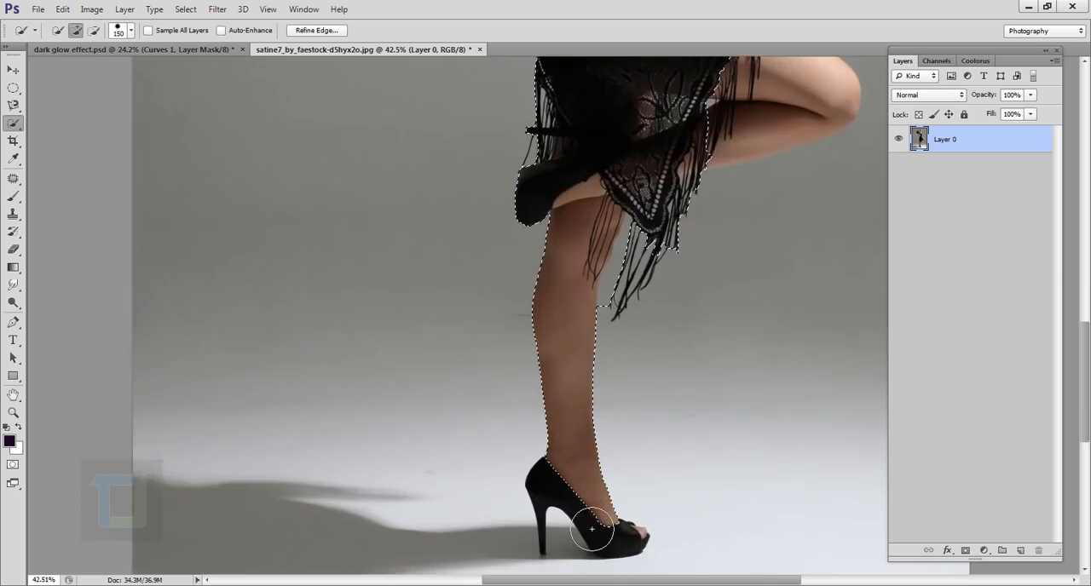
{"action": "scroll", "coordinate": [628, 424], "scroll_direction": "up", "scroll_amount": 3}
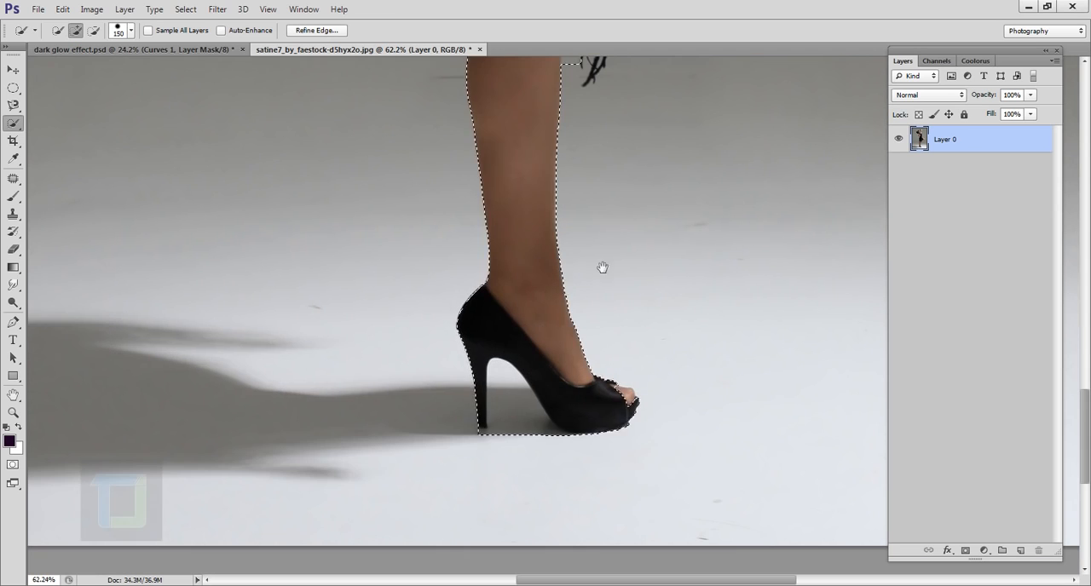
{"action": "scroll", "coordinate": [628, 425], "scroll_direction": "down", "scroll_amount": 11}
{"action": "scroll", "coordinate": [637, 331], "scroll_direction": "up", "scroll_amount": 4}
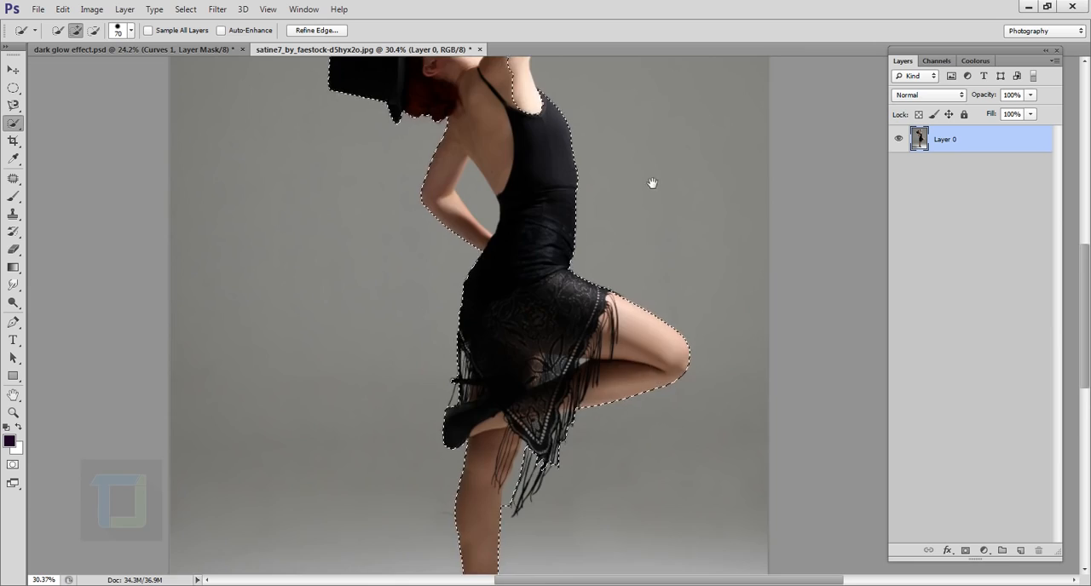
{"action": "left_click_drag", "start_coordinate": [653, 182], "coordinate": [716, 465]}
{"action": "scroll", "coordinate": [620, 289], "scroll_direction": "up", "scroll_amount": 5}
{"action": "scroll", "coordinate": [619, 290], "scroll_direction": "down", "scroll_amount": 5}
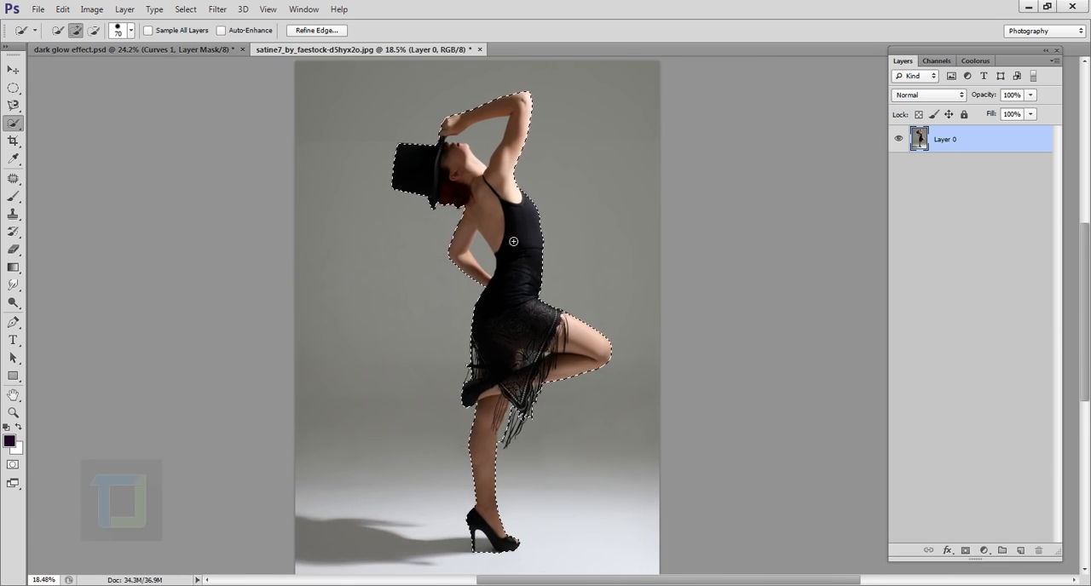
- Subtract the enclosed background gaps around the arms and shoe heel from the selection, and turn it into a layer mask
{"action": "left_click", "coordinate": [94, 33]}
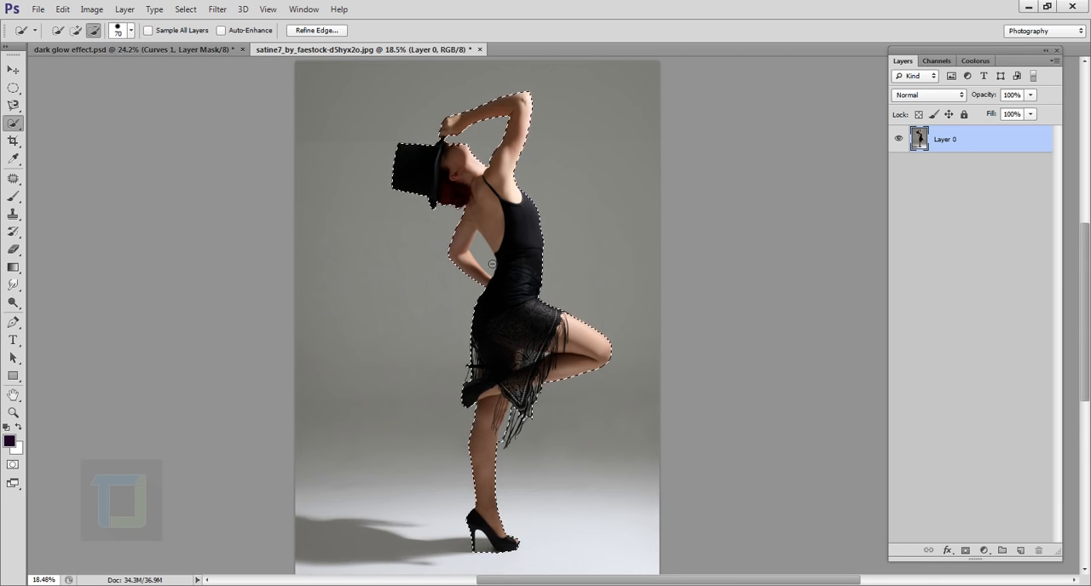
{"action": "scroll", "coordinate": [511, 478], "scroll_direction": "up", "scroll_amount": 5}
{"action": "scroll", "coordinate": [476, 282], "scroll_direction": "up", "scroll_amount": 3}
{"action": "mouse_move", "coordinate": [555, 295]}
{"action": "left_mouse_down"}
{"action": "mouse_move", "coordinate": [563, 111]}
{"action": "mouse_move", "coordinate": [540, 443]}
{"action": "left_mouse_up"}
{"action": "scroll", "coordinate": [543, 387], "scroll_direction": "down", "scroll_amount": 6}
{"action": "scroll", "coordinate": [530, 370], "scroll_direction": "up", "scroll_amount": 6}
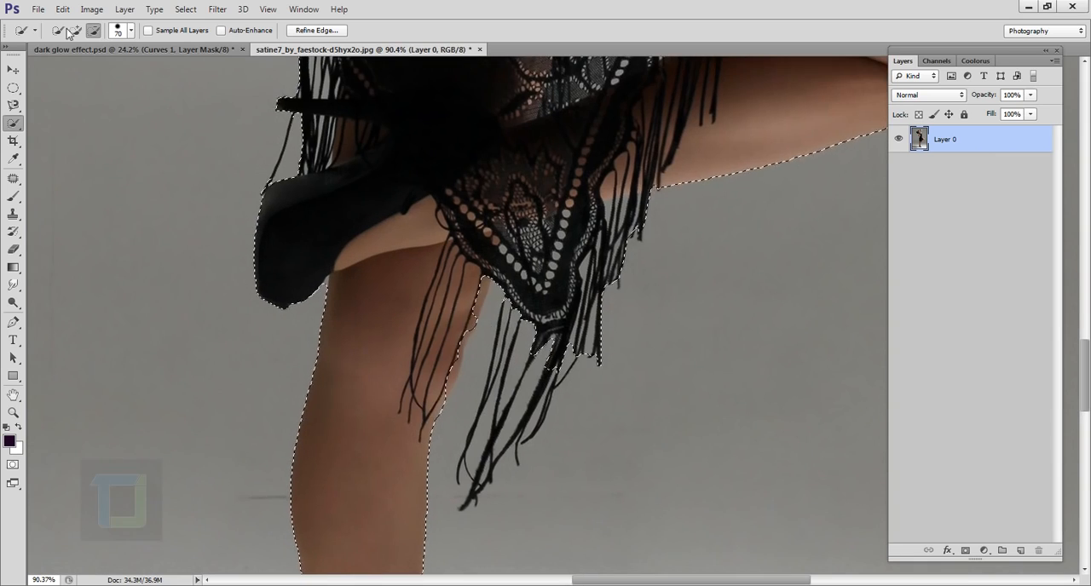
{"action": "scroll", "coordinate": [484, 337], "scroll_direction": "up", "scroll_amount": 2}
{"action": "scroll", "coordinate": [511, 383], "scroll_direction": "down", "scroll_amount": 10}
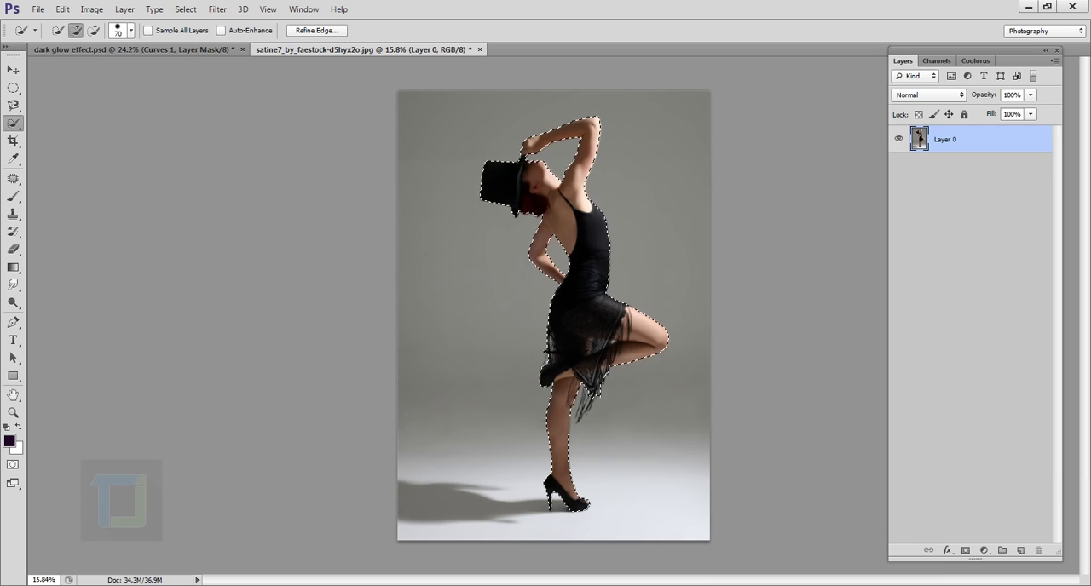
{"action": "left_click", "coordinate": [965, 551]}
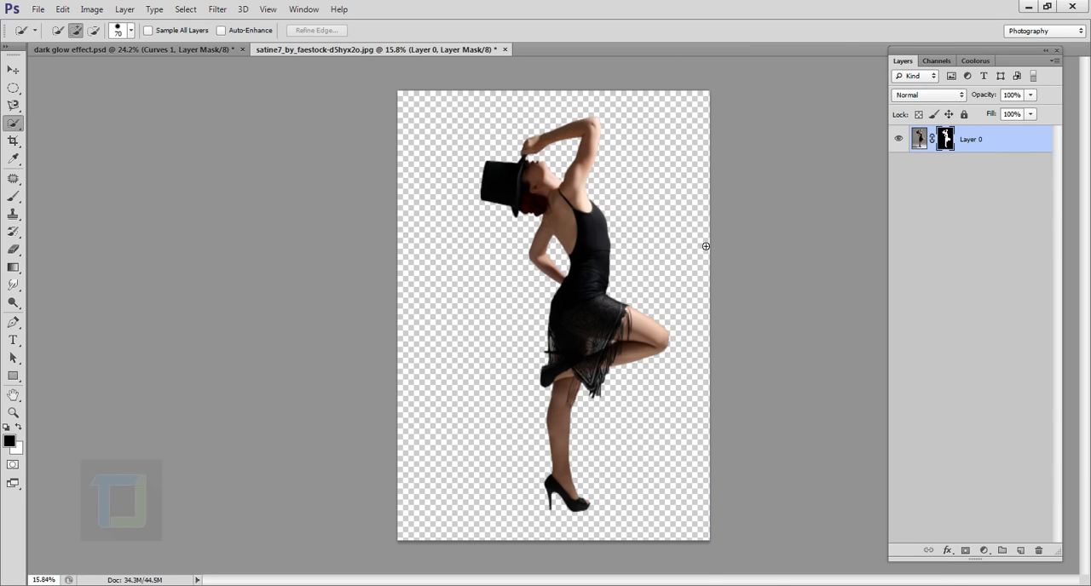
- Add a new layer beneath the dancer and fill it with black using the Paint Bucket tool
{"action": "left_click", "coordinate": [1021, 551]}
{"action": "left_click_drag", "start_coordinate": [968, 143], "coordinate": [969, 221]}
{"action": "left_click_drag", "start_coordinate": [10, 273], "coordinate": [76, 284]}
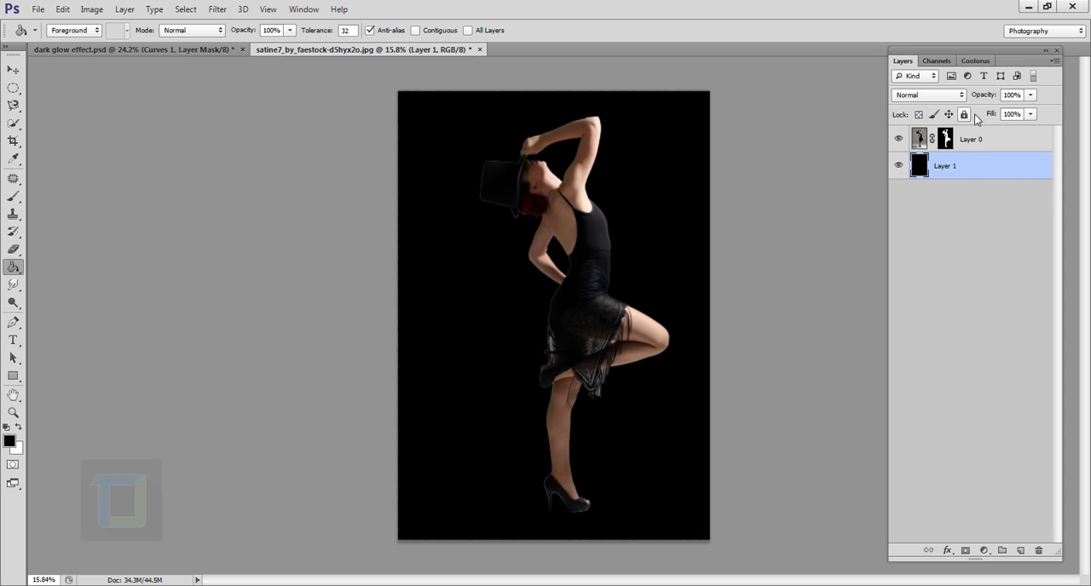
- Scale the dancer layer proportionally to about 87.5% and reposition her lower on the black canvas
{"action": "left_click", "coordinate": [985, 144]}
{"action": "key", "text": "ctrl+t"}
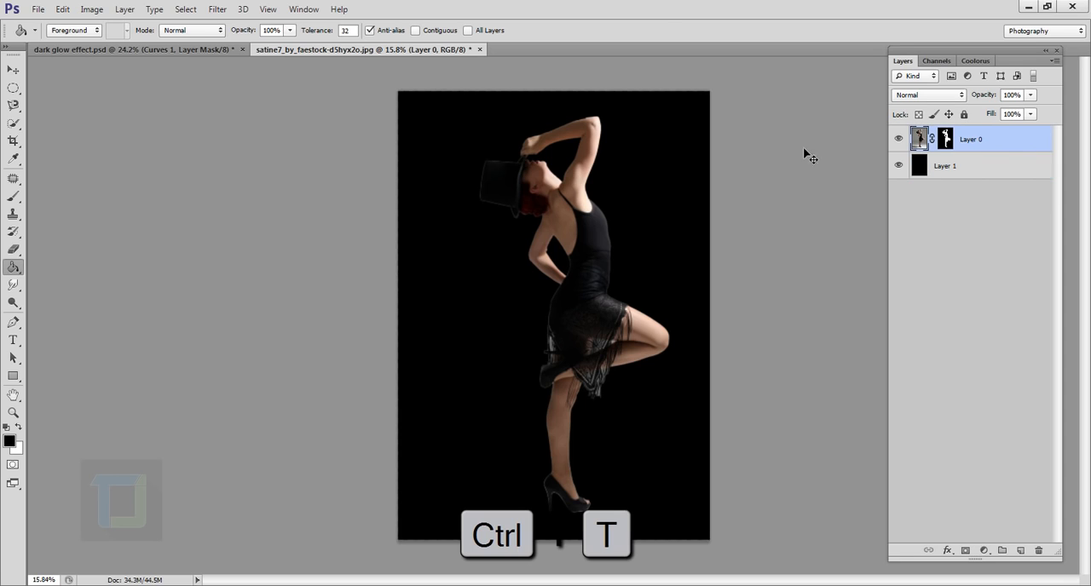
{"action": "key", "text": "shift"}
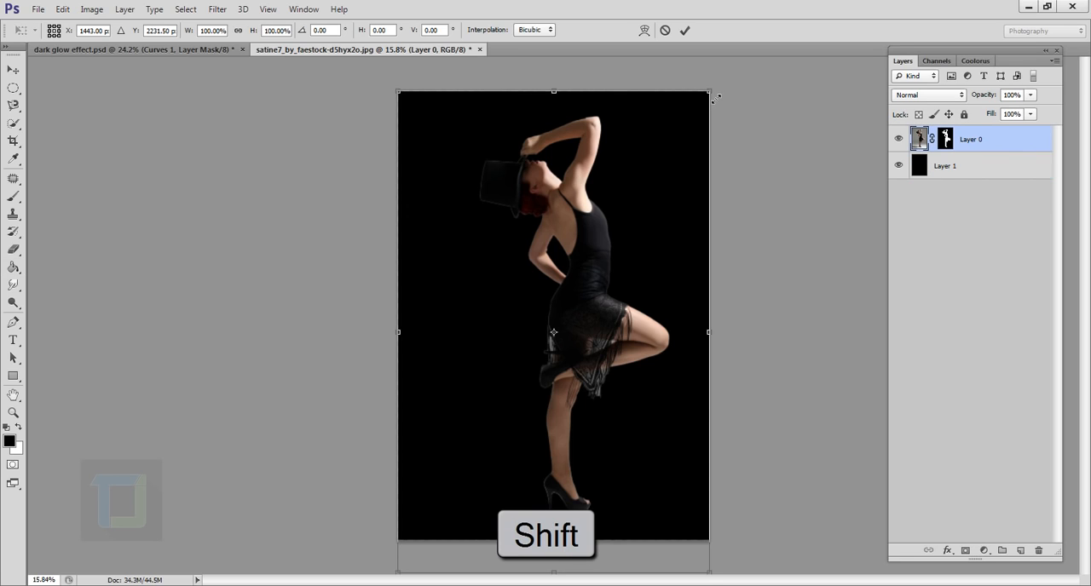
{"action": "left_click_drag", "start_coordinate": [716, 98], "coordinate": [675, 139]}
{"action": "left_click_drag", "start_coordinate": [628, 210], "coordinate": [633, 192]}
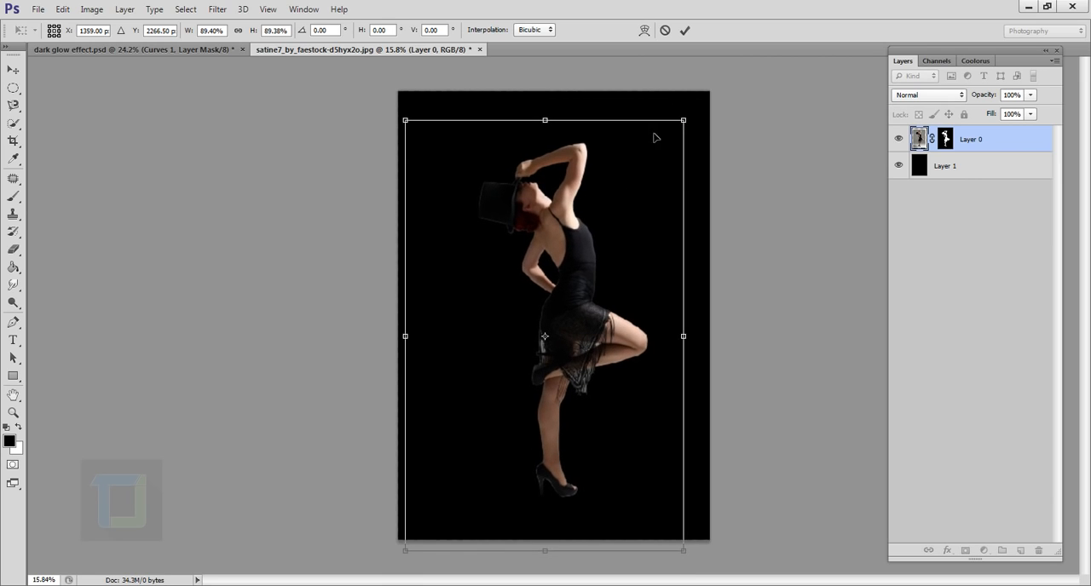
{"action": "left_click_drag", "start_coordinate": [682, 122], "coordinate": [678, 130]}
{"action": "left_click_drag", "start_coordinate": [648, 165], "coordinate": [644, 192]}
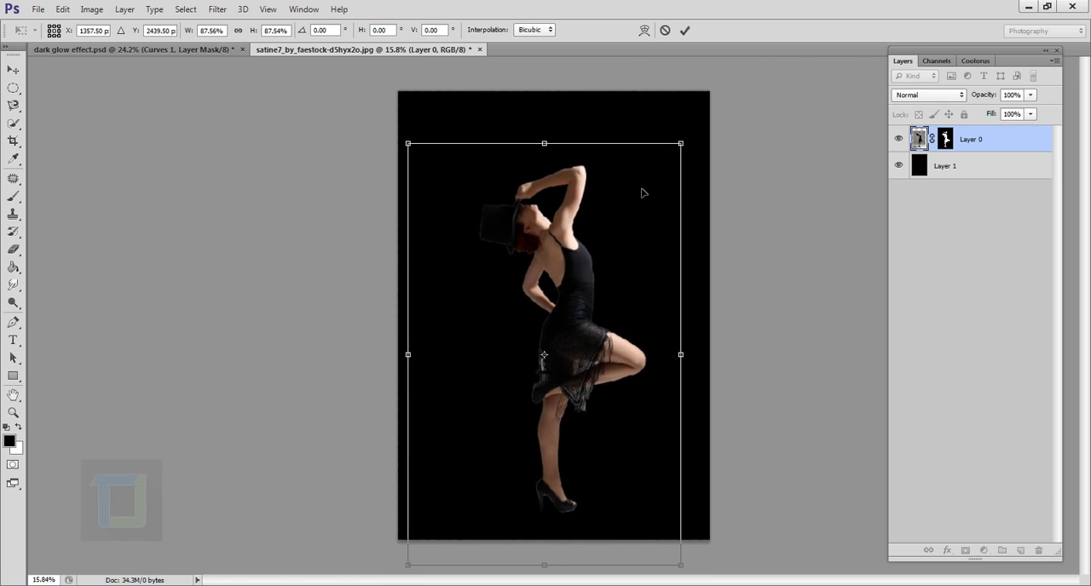
{"action": "left_click", "coordinate": [685, 30]}
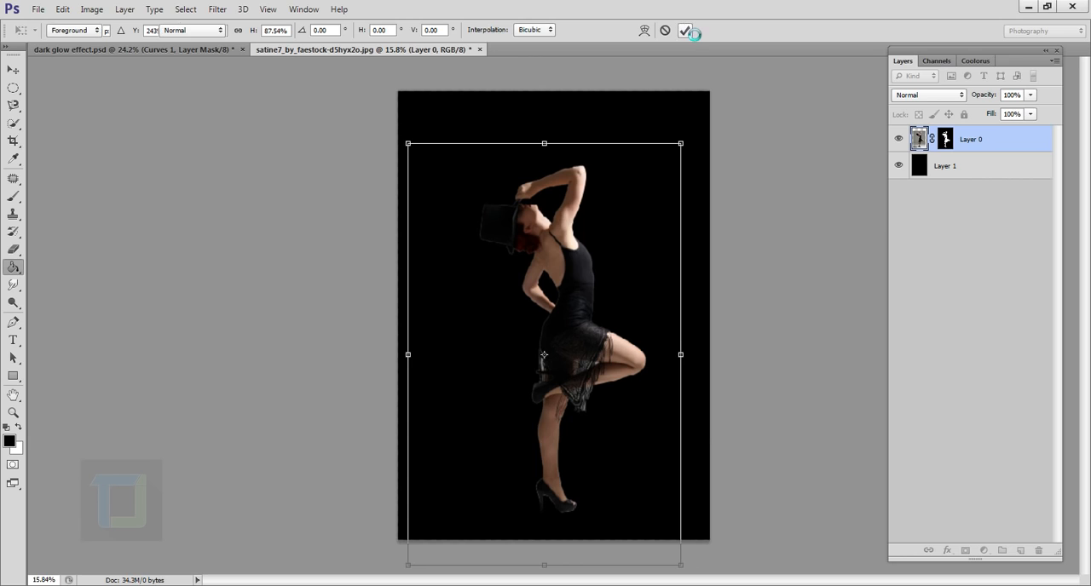
- Refine the dancer's layer mask with Smooth 10, Feather 2.6 px, Contrast 44% and Shift Edge -14%
{"action": "left_click", "coordinate": [946, 139]}
{"action": "right_click", "coordinate": [946, 142]}
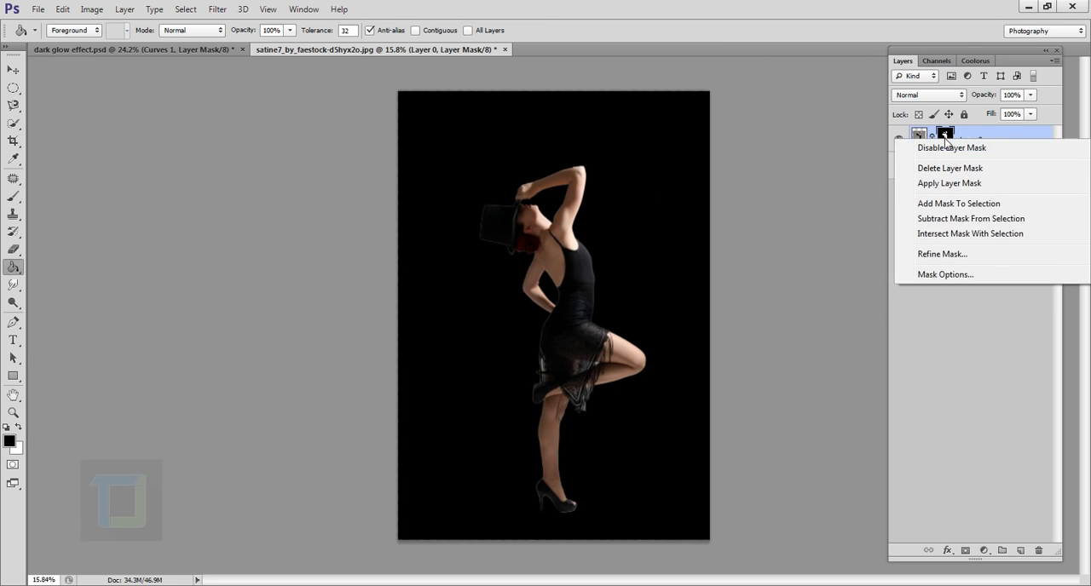
{"action": "left_click", "coordinate": [921, 254]}
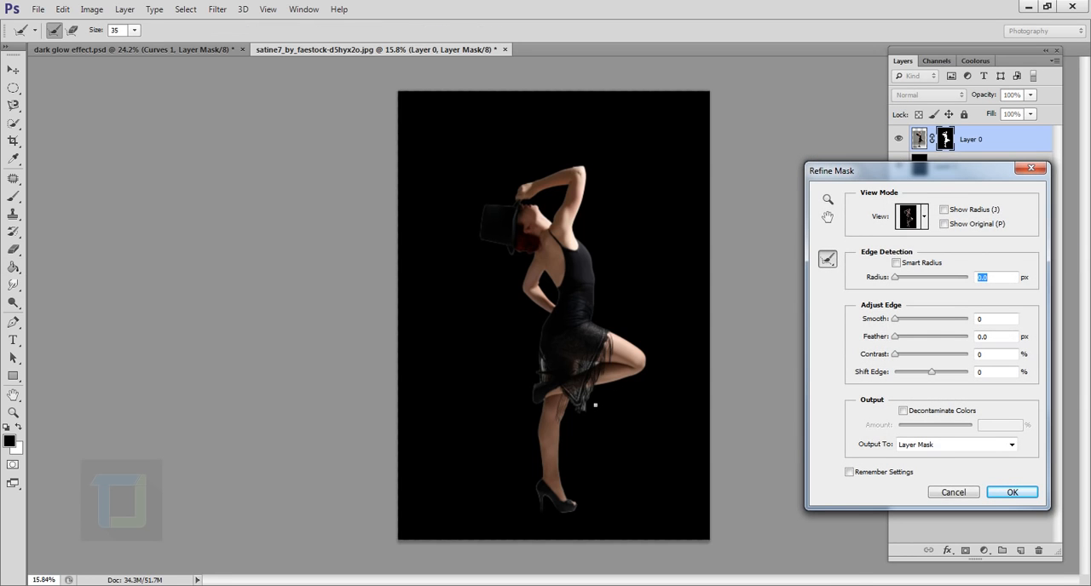
{"action": "key", "text": "ctrl+plus"}
{"action": "key", "text": "ctrl+plus"}
{"action": "key", "text": "ctrl+plus"}
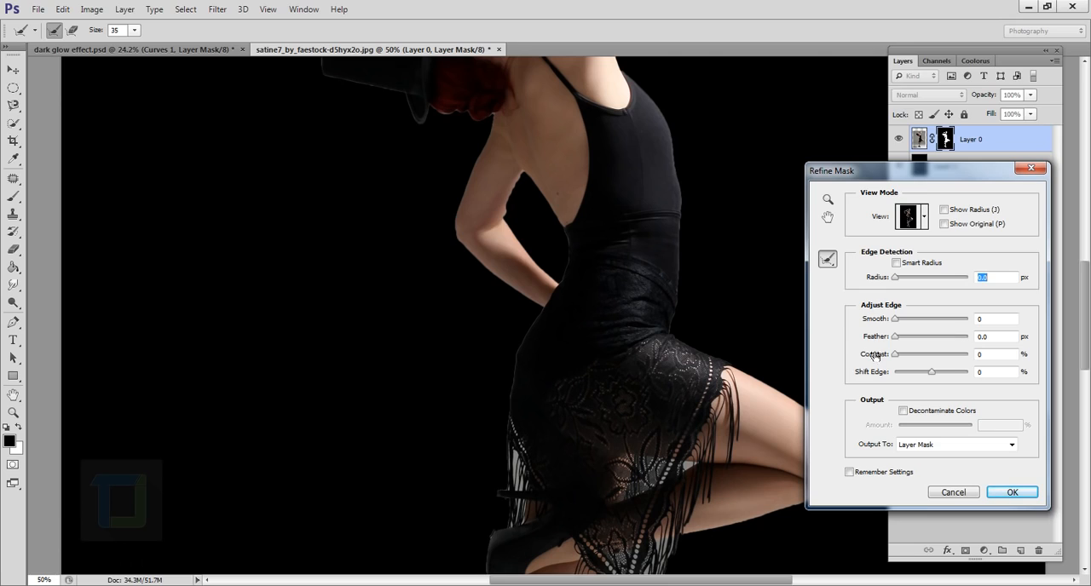
{"action": "left_click_drag", "start_coordinate": [895, 319], "coordinate": [924, 358]}
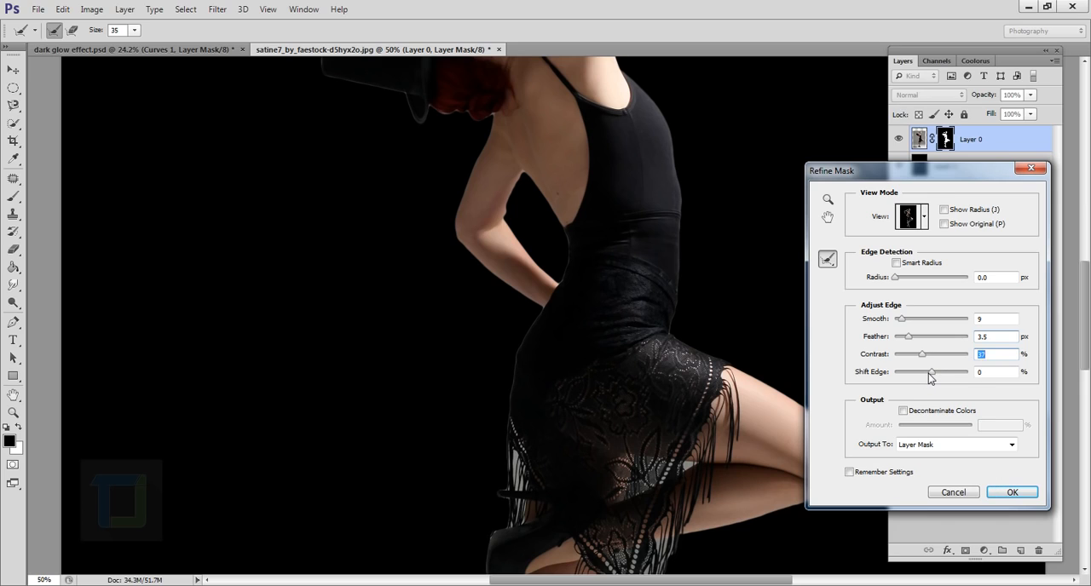
{"action": "left_click_drag", "start_coordinate": [930, 373], "coordinate": [926, 373]}
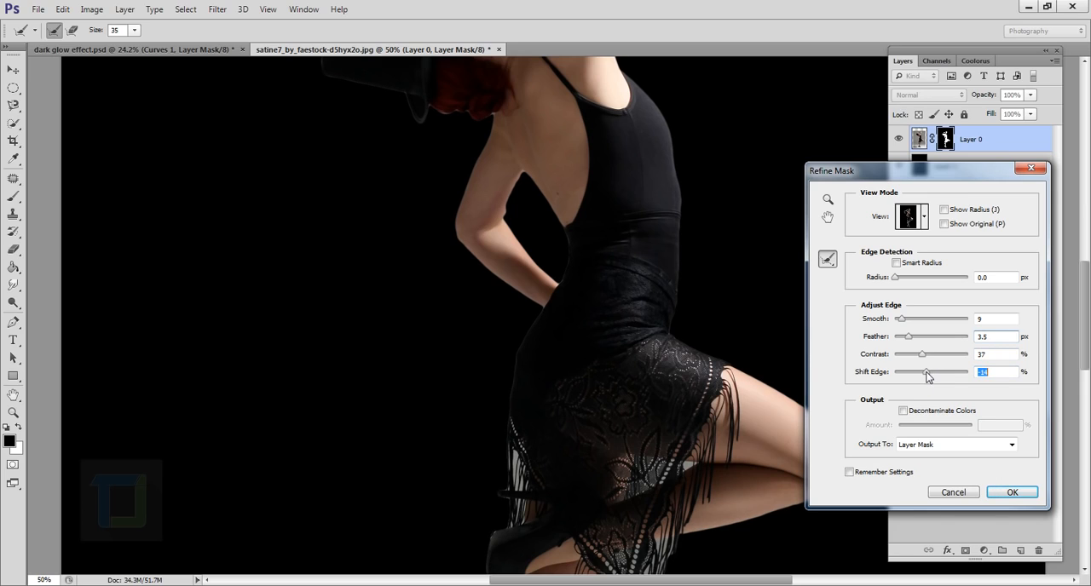
{"action": "left_click_drag", "start_coordinate": [901, 319], "coordinate": [903, 320]}
{"action": "mouse_move", "coordinate": [909, 337]}
{"action": "left_mouse_down"}
{"action": "mouse_move", "coordinate": [928, 355]}
{"action": "mouse_move", "coordinate": [905, 337]}
{"action": "left_mouse_up"}
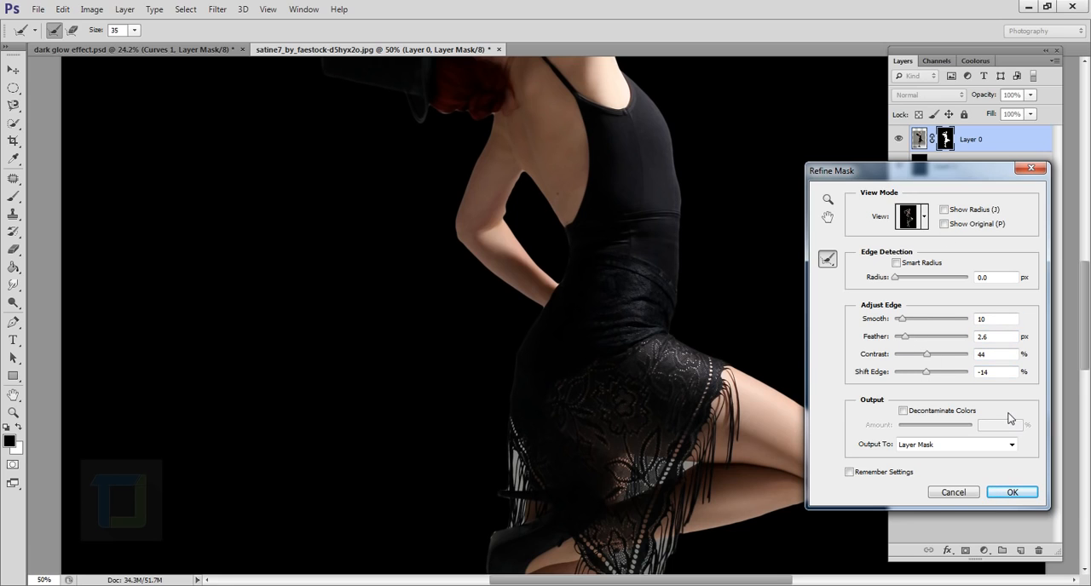
{"action": "left_click", "coordinate": [1013, 492]}
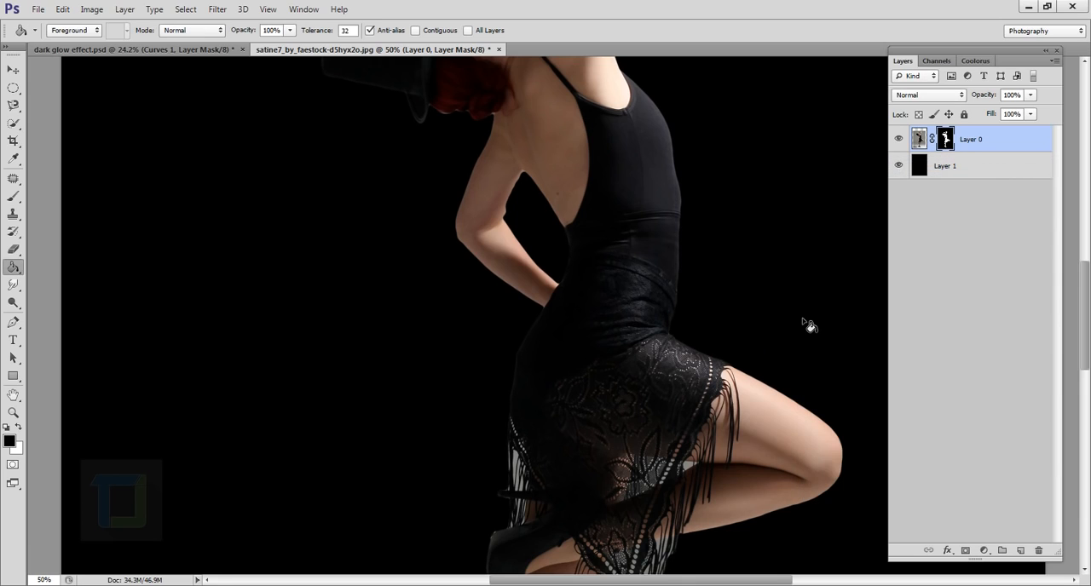
- Reopen Refine Mask and brush over the hanging fringe below the skirt with the Refine Radius brush enlarged to 100
{"action": "right_click", "coordinate": [947, 140]}
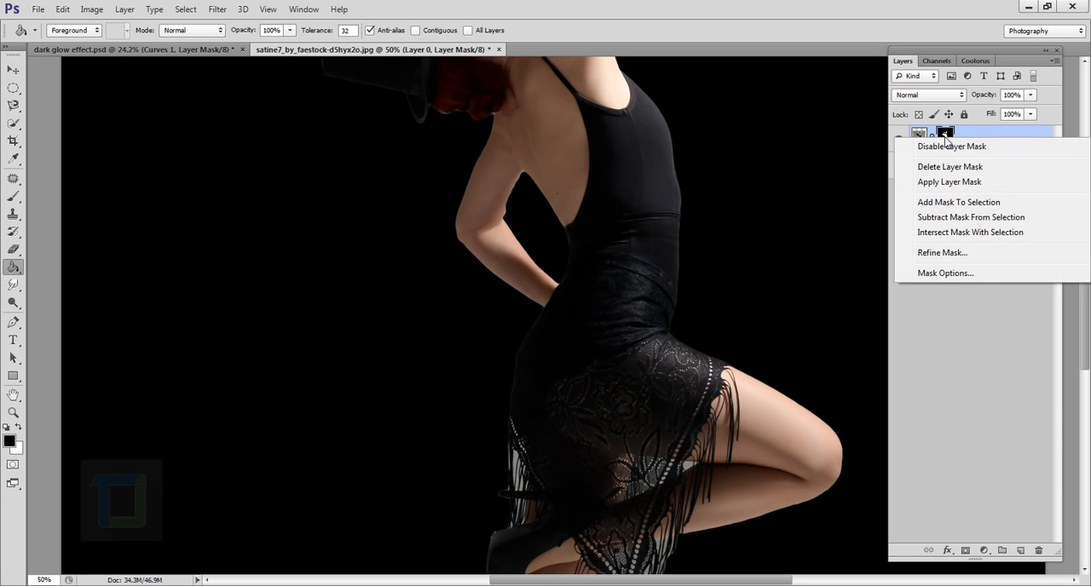
{"action": "left_click", "coordinate": [938, 253]}
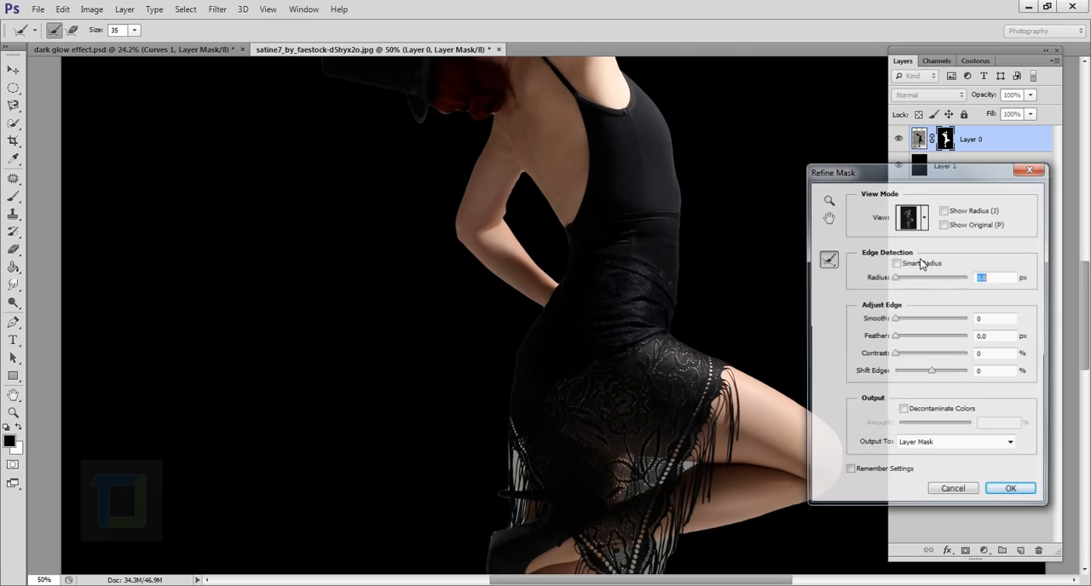
{"action": "left_click_drag", "start_coordinate": [598, 405], "coordinate": [555, 236]}
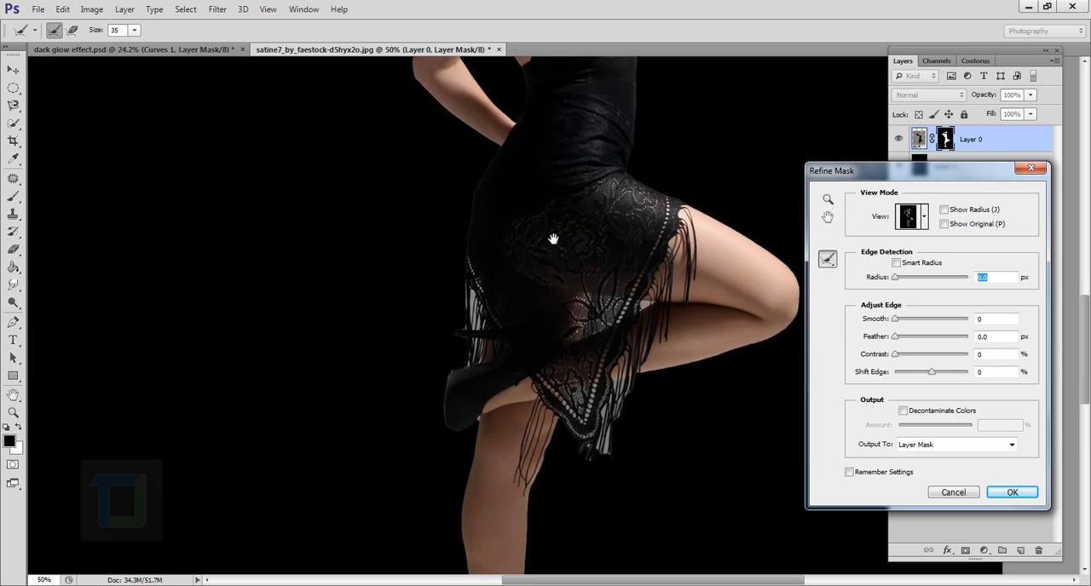
{"action": "mouse_move", "coordinate": [604, 442]}
{"action": "left_mouse_down"}
{"action": "mouse_move", "coordinate": [589, 502]}
{"action": "mouse_move", "coordinate": [590, 445]}
{"action": "mouse_move", "coordinate": [561, 517]}
{"action": "left_mouse_up"}
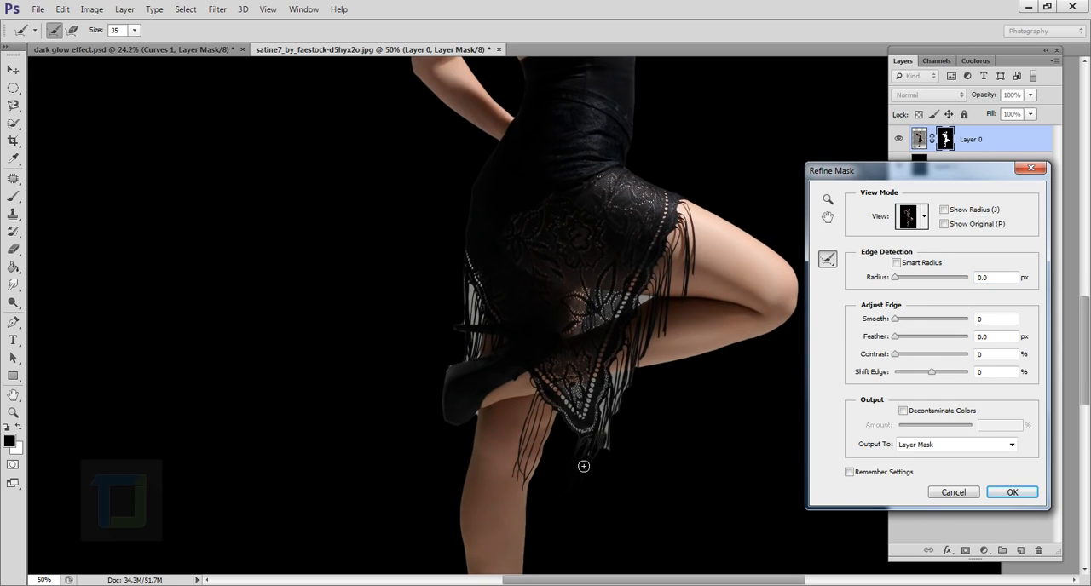
{"action": "key", "text": "bracketright"}
{"action": "key", "text": "bracketright"}
{"action": "key", "text": "bracketright"}
{"action": "key", "text": "bracketright"}
{"action": "key", "text": "bracketright"}
{"action": "key", "text": "bracketright"}
{"action": "mouse_move", "coordinate": [586, 444]}
{"action": "left_mouse_down"}
{"action": "mouse_move", "coordinate": [572, 554]}
{"action": "mouse_move", "coordinate": [604, 473]}
{"action": "mouse_move", "coordinate": [631, 469]}
{"action": "left_mouse_up"}
- Brush over the remaining skirt fringe and around the high-heeled shoe with the Refine Radius brush, and apply the mask refinement
{"action": "left_click_drag", "start_coordinate": [617, 376], "coordinate": [567, 264]}
{"action": "left_click_drag", "start_coordinate": [630, 426], "coordinate": [675, 121]}
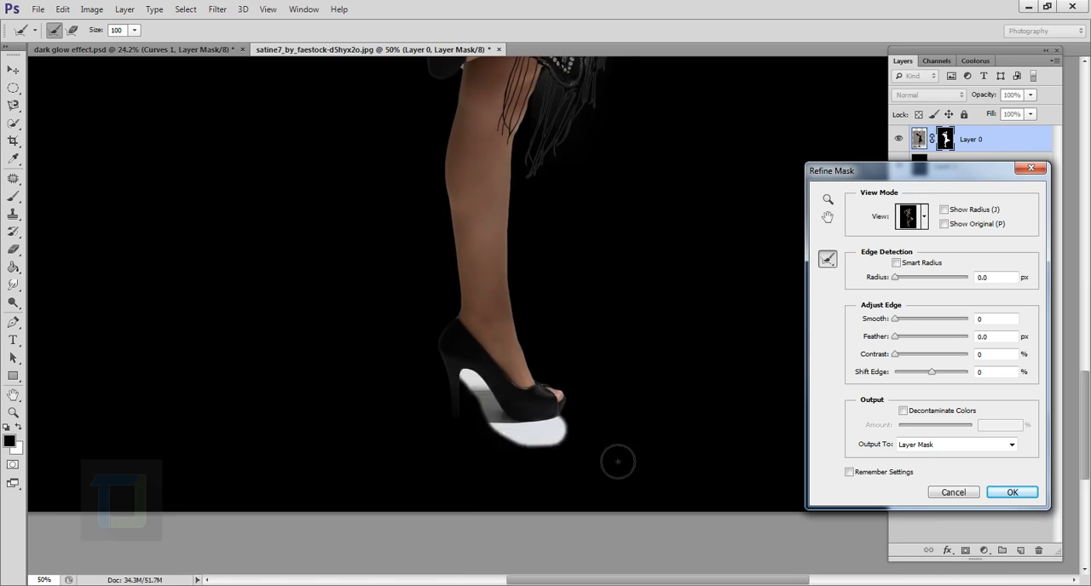
{"action": "left_click_drag", "start_coordinate": [607, 145], "coordinate": [604, 447]}
{"action": "left_click_drag", "start_coordinate": [601, 221], "coordinate": [597, 414]}
{"action": "left_click_drag", "start_coordinate": [537, 162], "coordinate": [495, 119]}
{"action": "left_click_drag", "start_coordinate": [535, 306], "coordinate": [490, 308]}
{"action": "left_click_drag", "start_coordinate": [556, 493], "coordinate": [617, 487]}
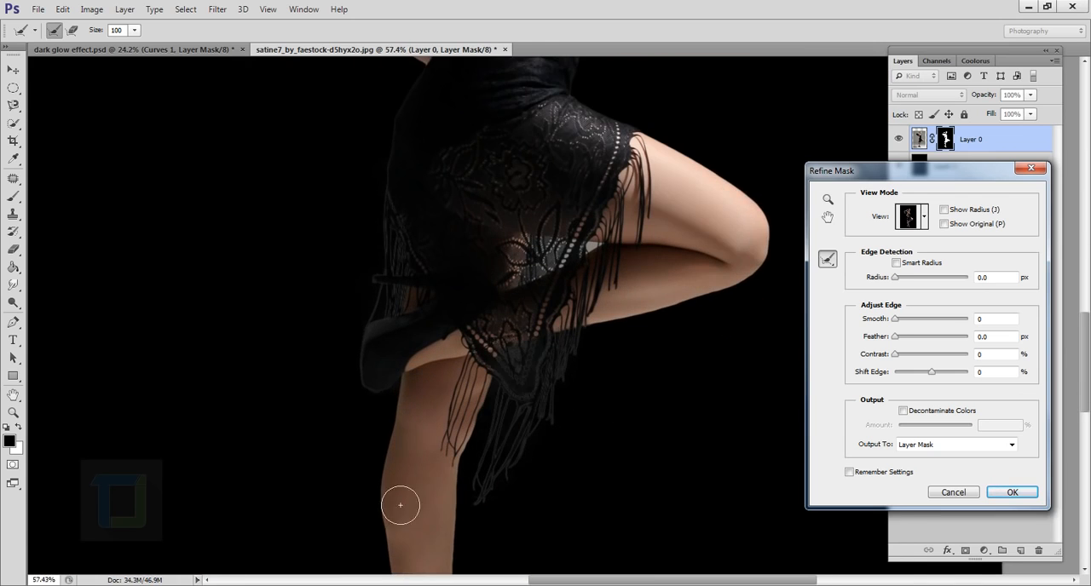
{"action": "left_click_drag", "start_coordinate": [619, 408], "coordinate": [580, 411]}
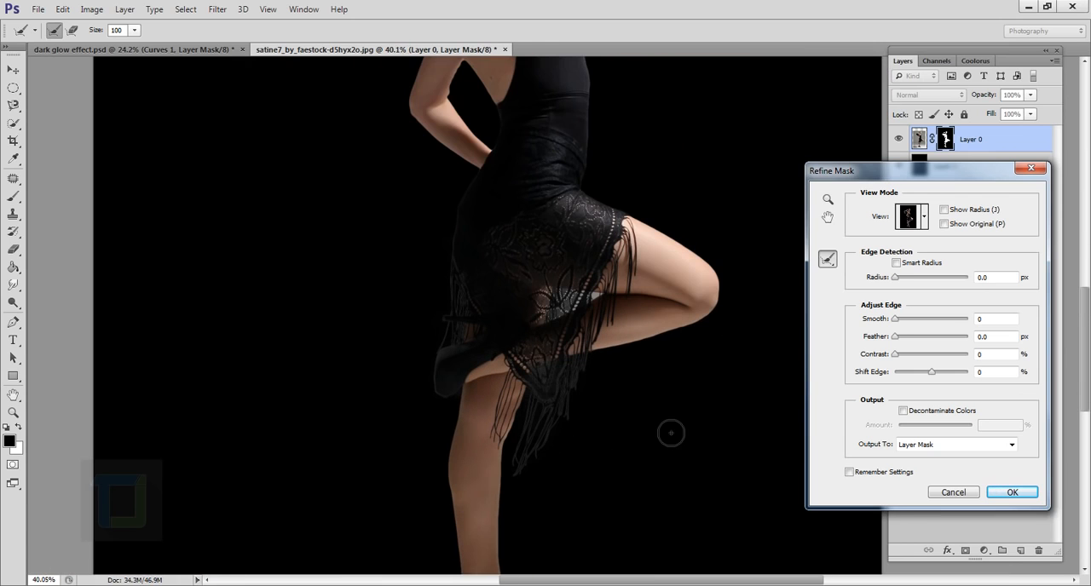
{"action": "left_click", "coordinate": [1011, 493]}
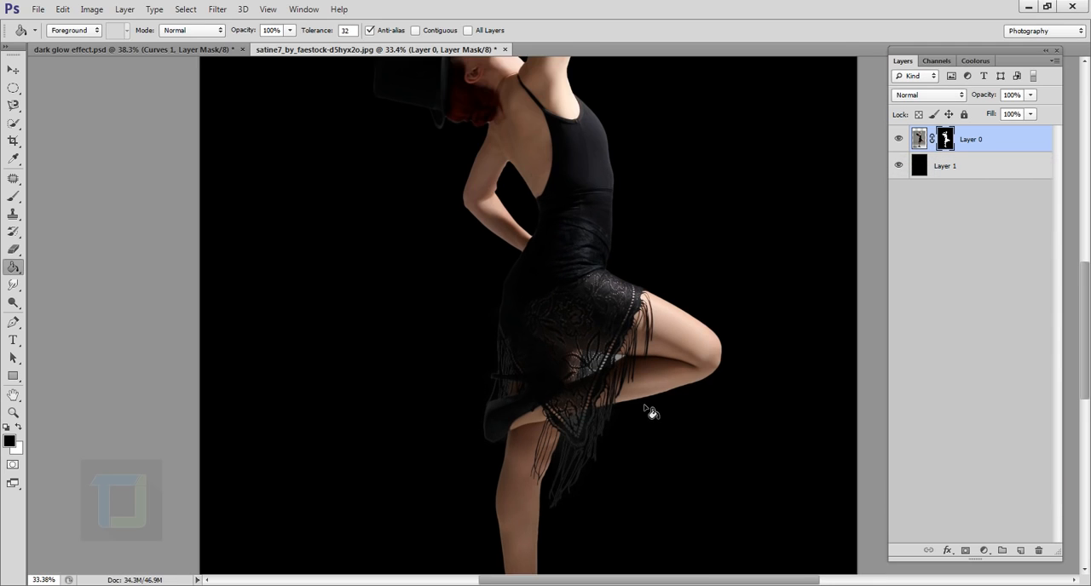
- Paint black on the dancer's layer mask with a small brush to hide the grey background between the lace skirt and raised leg
{"action": "scroll", "coordinate": [648, 411], "scroll_direction": "up", "scroll_amount": 5}
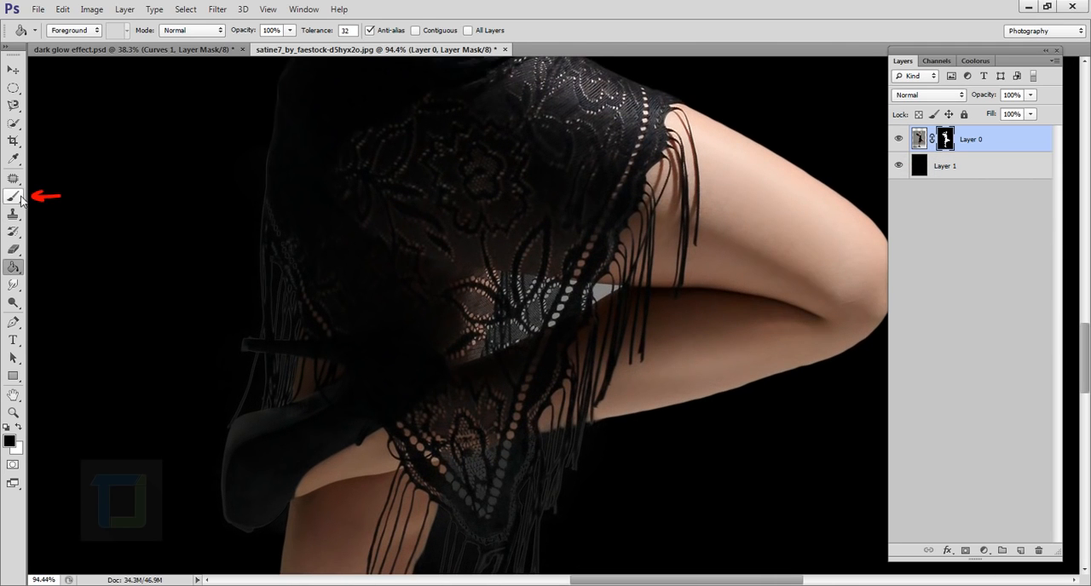
{"action": "left_click", "coordinate": [13, 196]}
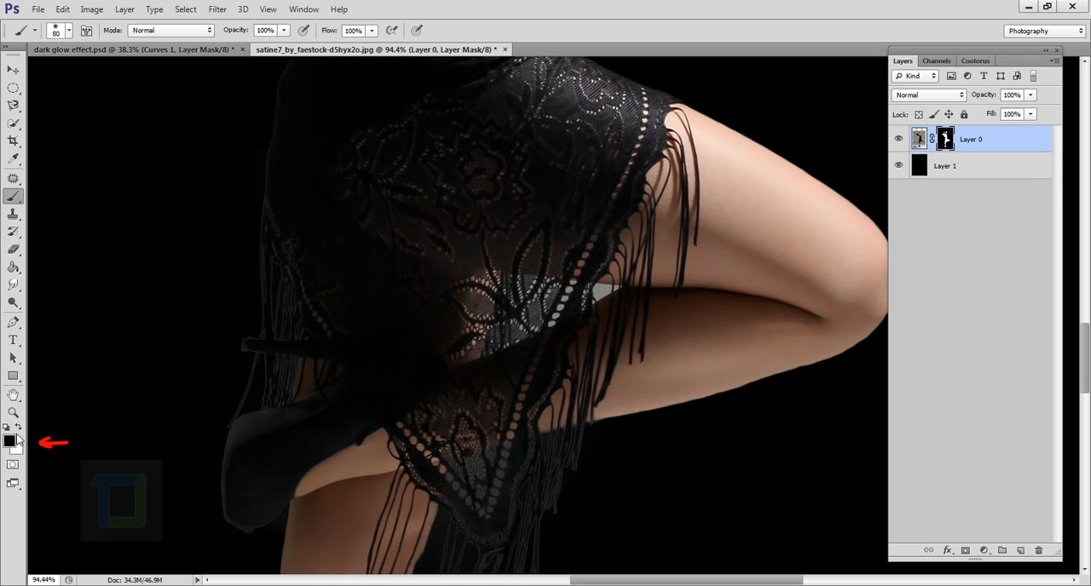
{"action": "scroll", "coordinate": [597, 336], "scroll_direction": "up", "scroll_amount": 4}
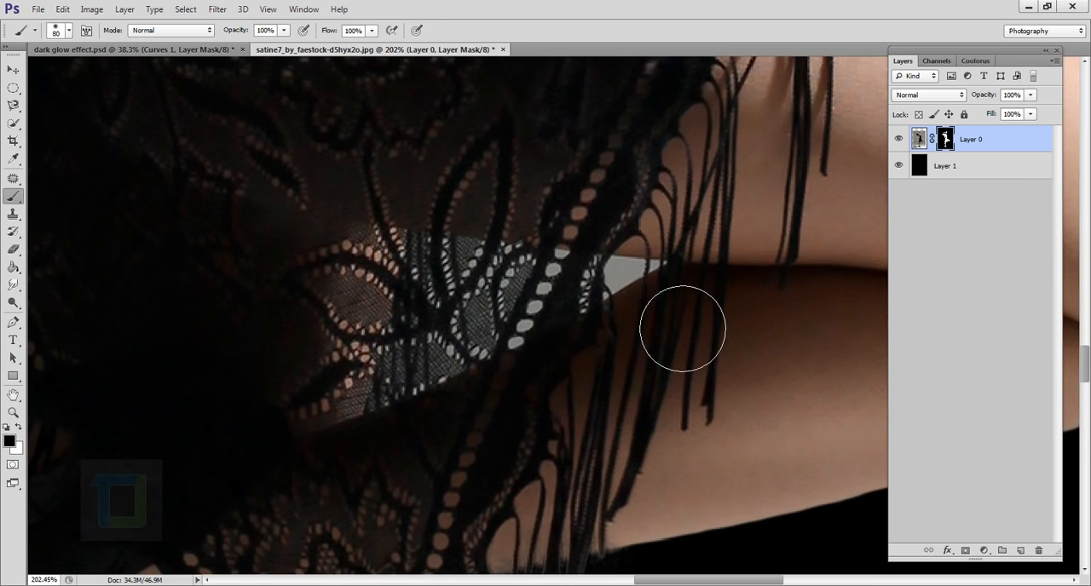
{"action": "key", "text": "bracketleft"}
{"action": "key", "text": "bracketleft"}
{"action": "key", "text": "bracketleft"}
{"action": "key", "text": "bracketleft"}
{"action": "key", "text": "bracketleft"}
{"action": "key", "text": "bracketleft"}
{"action": "key", "text": "bracketleft"}
{"action": "key", "text": "bracketleft"}
{"action": "scroll", "coordinate": [613, 307], "scroll_direction": "up", "scroll_amount": 4}
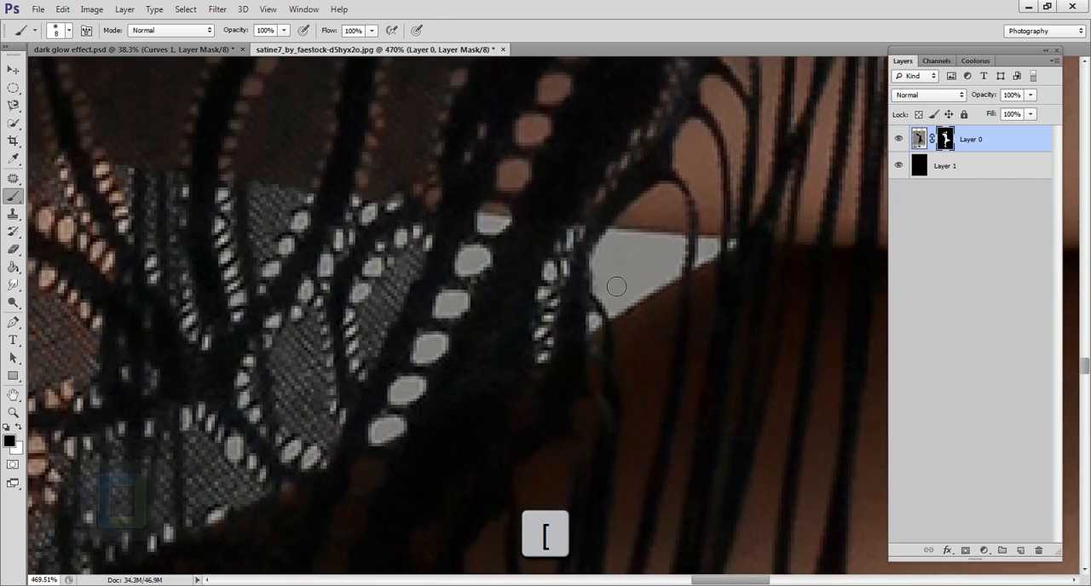
{"action": "mouse_move", "coordinate": [612, 308]}
{"action": "left_mouse_down"}
{"action": "mouse_move", "coordinate": [609, 260]}
{"action": "mouse_move", "coordinate": [635, 236]}
{"action": "mouse_move", "coordinate": [690, 256]}
{"action": "mouse_move", "coordinate": [628, 264]}
{"action": "mouse_move", "coordinate": [720, 259]}
{"action": "mouse_move", "coordinate": [482, 239]}
{"action": "mouse_move", "coordinate": [468, 317]}
{"action": "mouse_move", "coordinate": [394, 446]}
{"action": "mouse_move", "coordinate": [380, 437]}
{"action": "left_mouse_up"}
{"action": "scroll", "coordinate": [563, 351], "scroll_direction": "down", "scroll_amount": 5}
{"action": "scroll", "coordinate": [563, 346], "scroll_direction": "up", "scroll_amount": 6}
{"action": "mouse_move", "coordinate": [524, 357]}
{"action": "left_mouse_down"}
{"action": "mouse_move", "coordinate": [563, 251]}
{"action": "mouse_move", "coordinate": [518, 373]}
{"action": "left_mouse_up"}
{"action": "left_click_drag", "start_coordinate": [587, 329], "coordinate": [592, 348]}
{"action": "left_click_drag", "start_coordinate": [698, 256], "coordinate": [682, 294]}
{"action": "key", "text": "ctrl+0"}
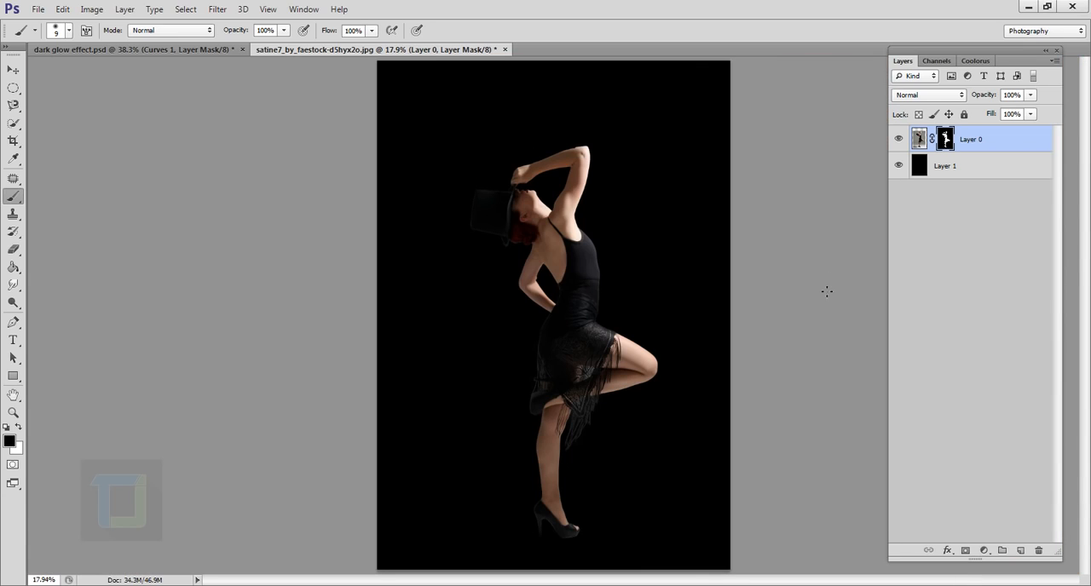
- Add a Gradient Overlay to the black background layer with Radial style, Reverse enabled and Scale 150%
{"action": "left_click", "coordinate": [977, 179]}
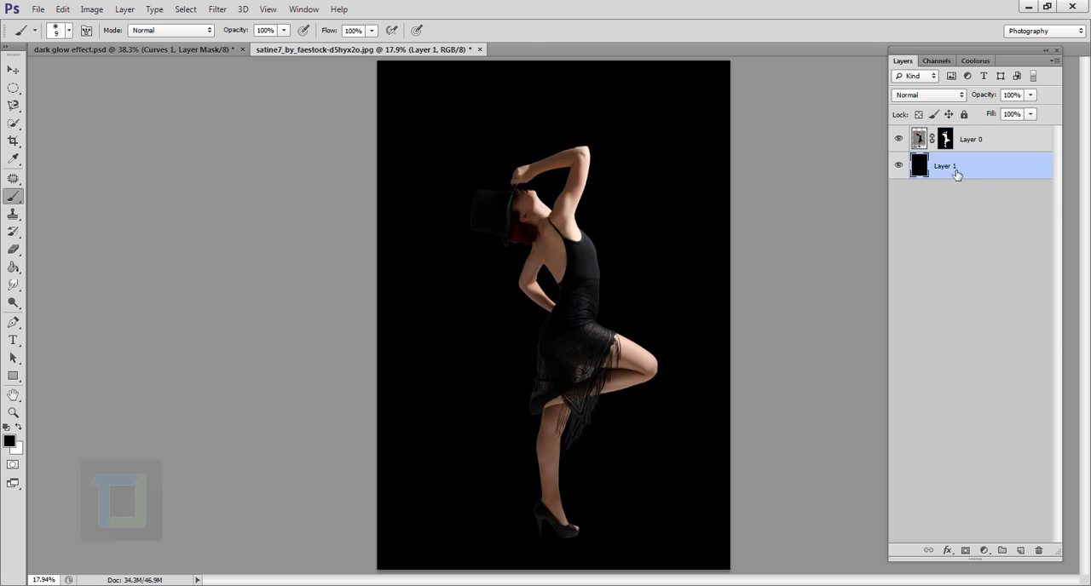
{"action": "right_click", "coordinate": [1000, 173]}
{"action": "left_click", "coordinate": [855, 71]}
{"action": "left_click_drag", "start_coordinate": [821, 185], "coordinate": [847, 128]}
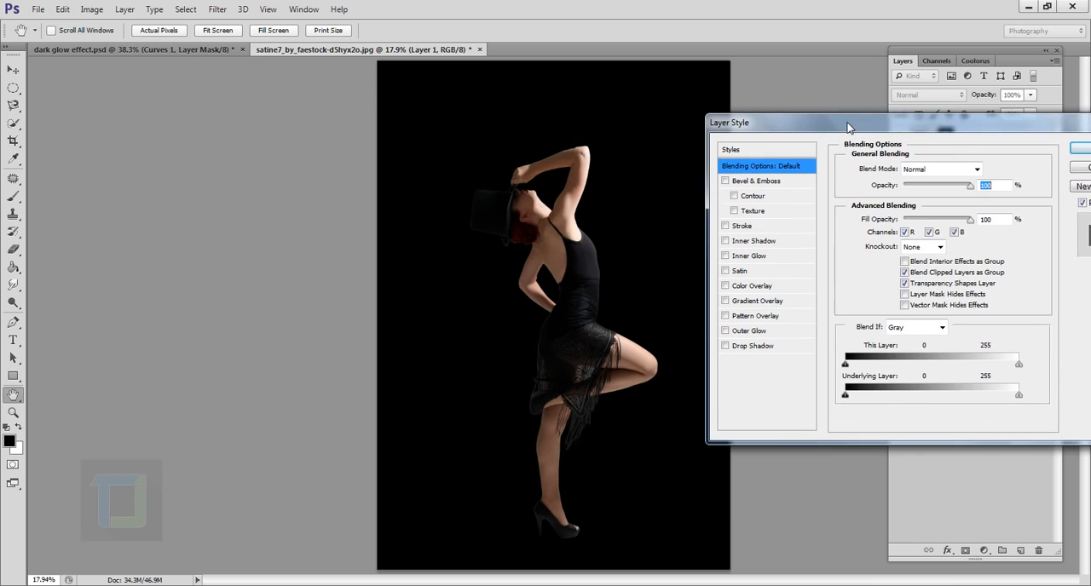
{"action": "left_click", "coordinate": [755, 304]}
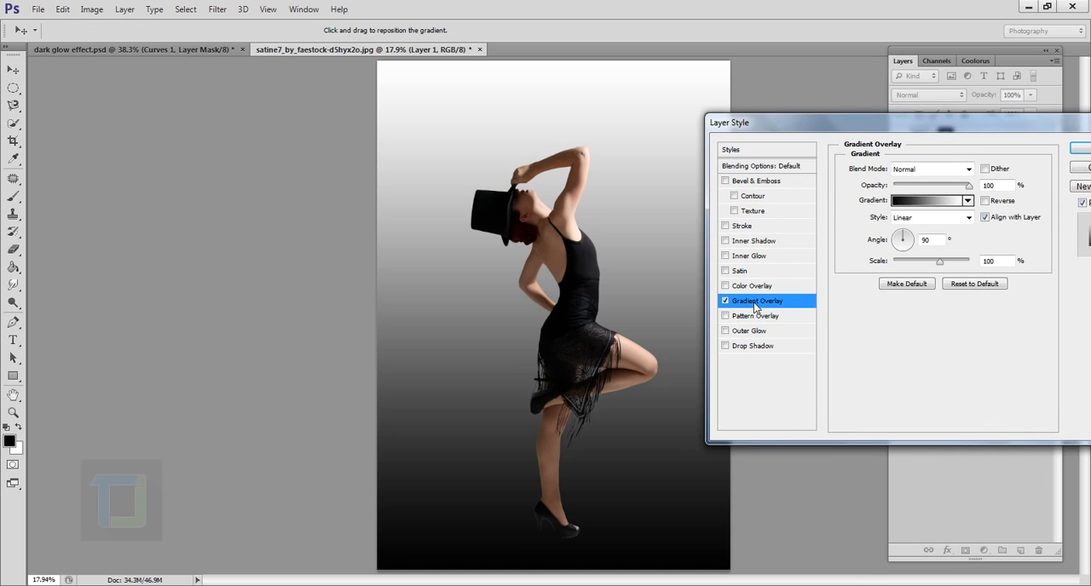
{"action": "left_click", "coordinate": [956, 219]}
{"action": "left_click", "coordinate": [926, 237]}
{"action": "left_click", "coordinate": [985, 202]}
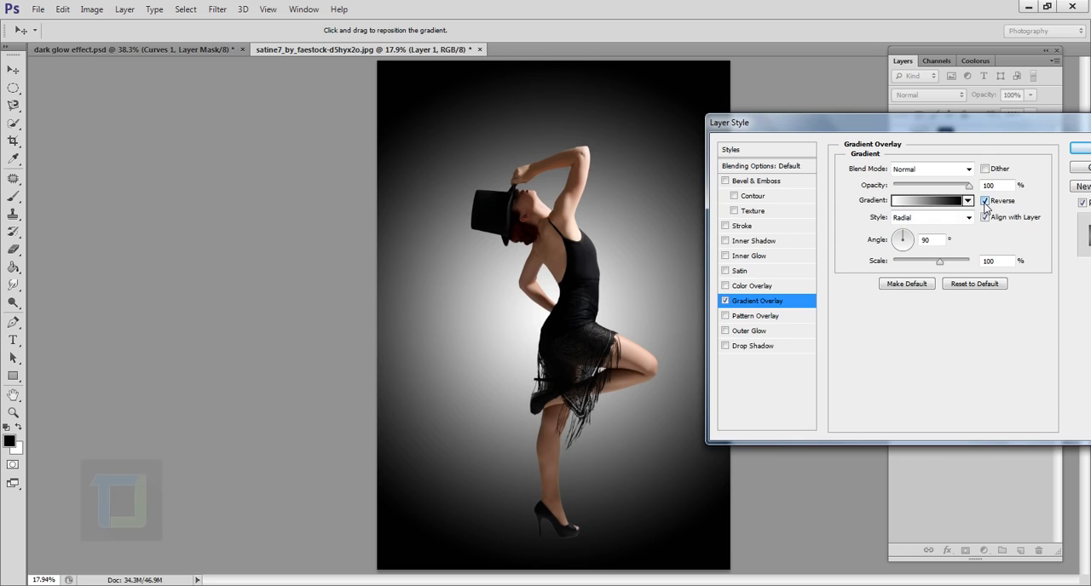
{"action": "left_click_drag", "start_coordinate": [941, 265], "coordinate": [970, 268]}
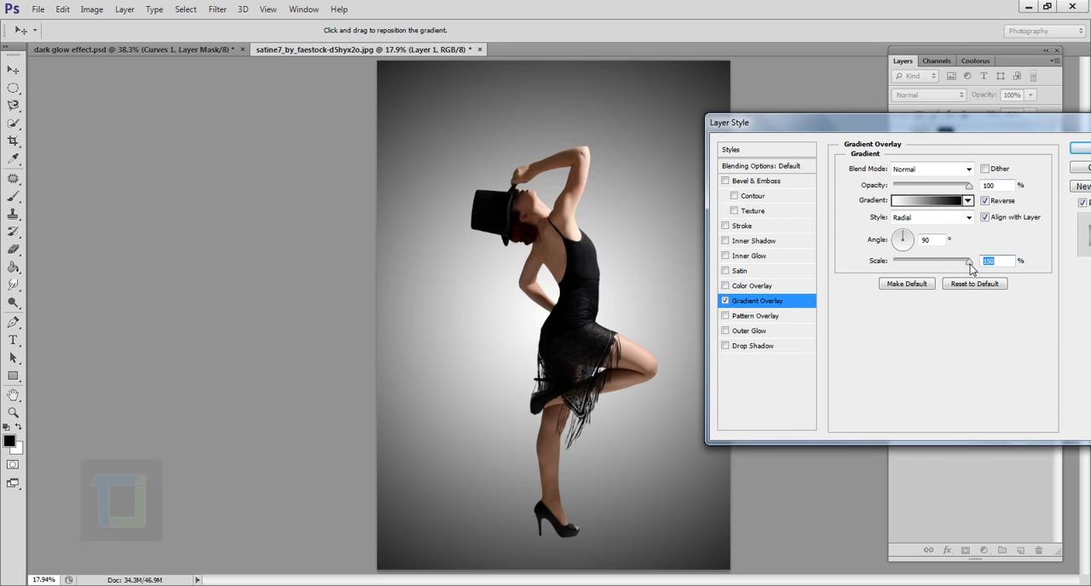
- Change the overlay gradient's white stop to the very dark blue 00040c and apply the layer style
{"action": "left_click", "coordinate": [931, 202]}
{"action": "left_click", "coordinate": [1047, 492]}
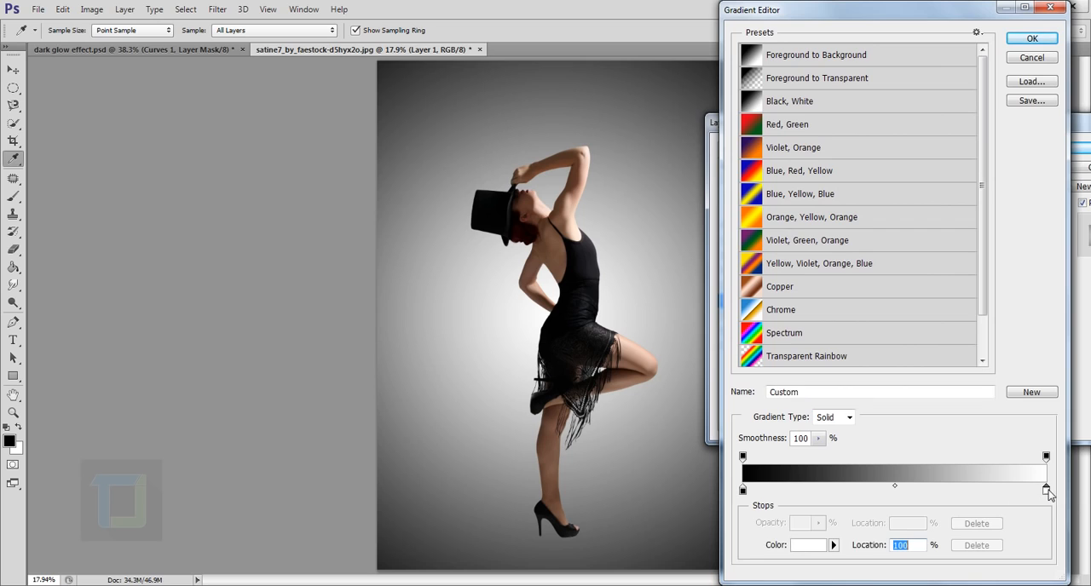
{"action": "left_click", "coordinate": [815, 550]}
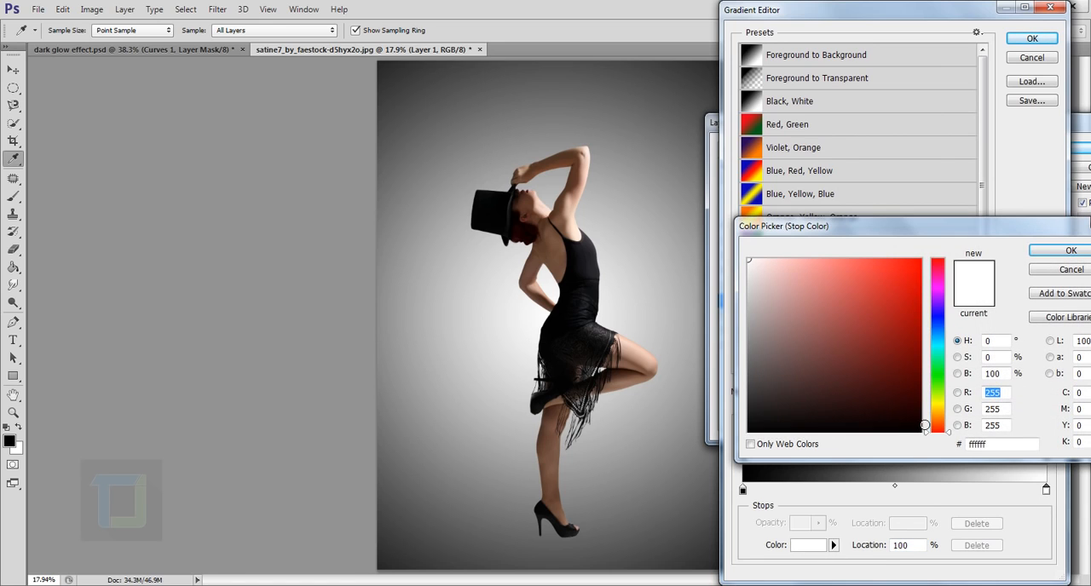
{"action": "left_click", "coordinate": [924, 423]}
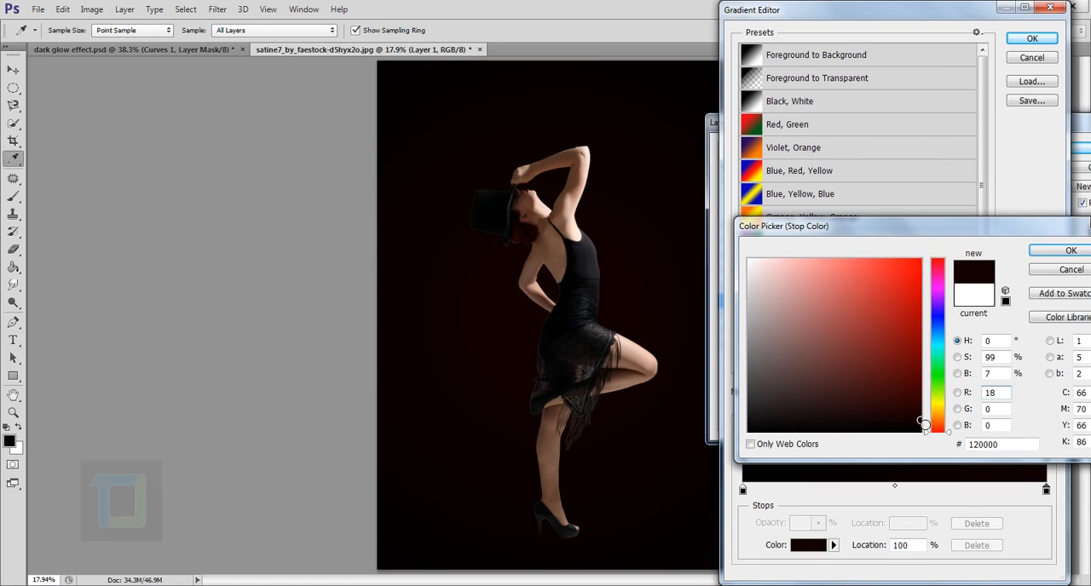
{"action": "left_click_drag", "start_coordinate": [925, 425], "coordinate": [944, 332]}
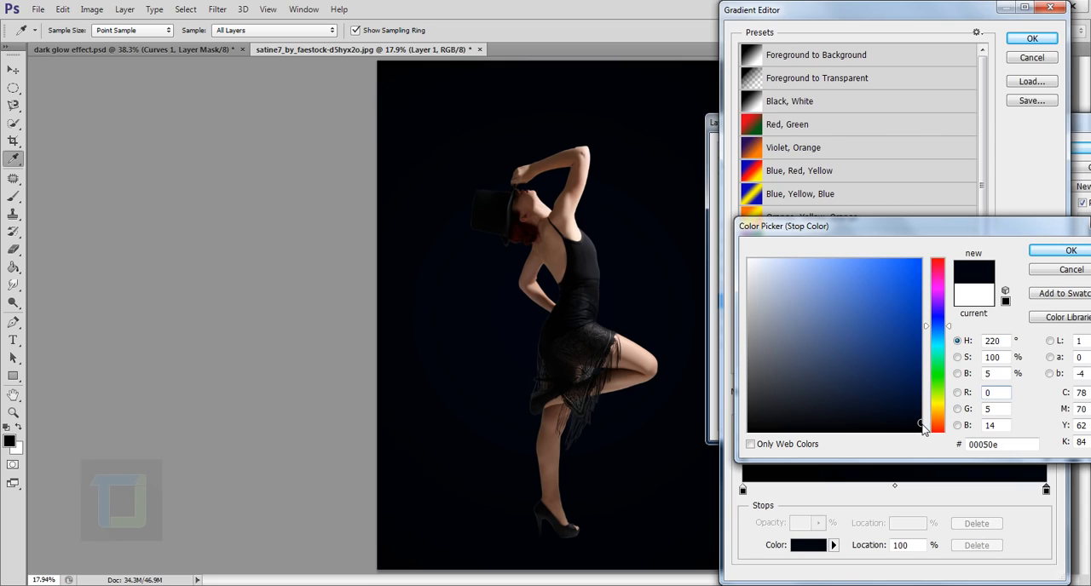
{"action": "left_click_drag", "start_coordinate": [926, 426], "coordinate": [926, 428]}
{"action": "left_click", "coordinate": [1052, 252]}
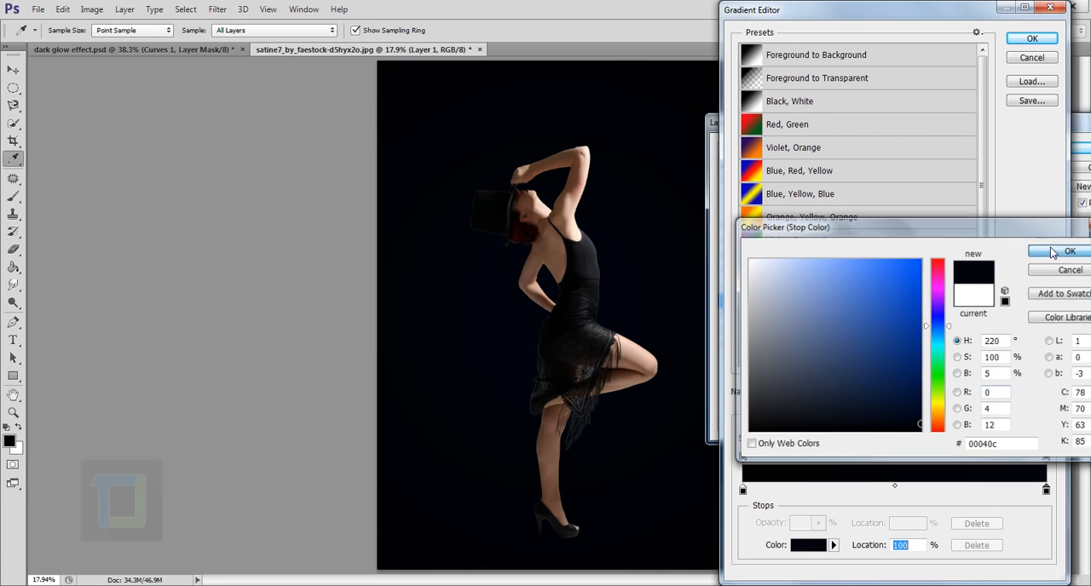
{"action": "left_click", "coordinate": [1028, 42]}
{"action": "left_click", "coordinate": [1082, 148]}
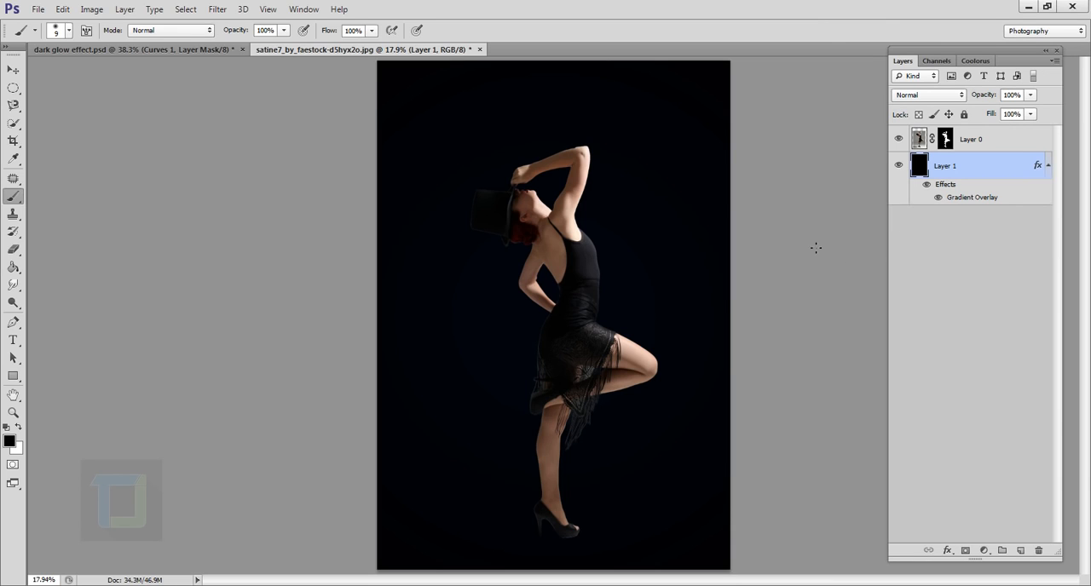
- Place the image 4-1.png from the Fractle lights folder between the background and dancer layers
{"action": "left_click", "coordinate": [38, 9]}
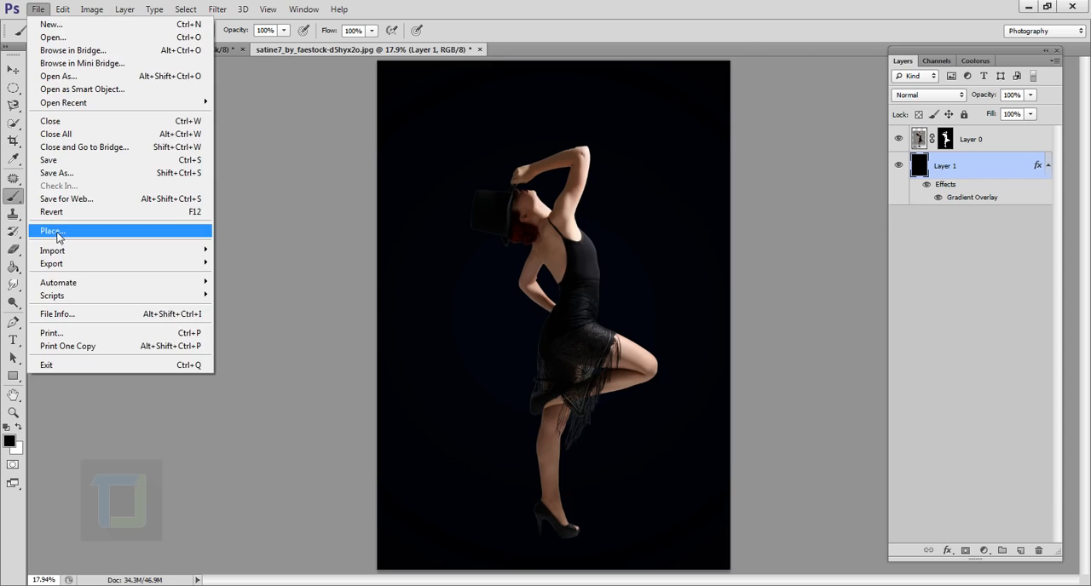
{"action": "left_click", "coordinate": [50, 231]}
{"action": "left_click", "coordinate": [528, 224]}
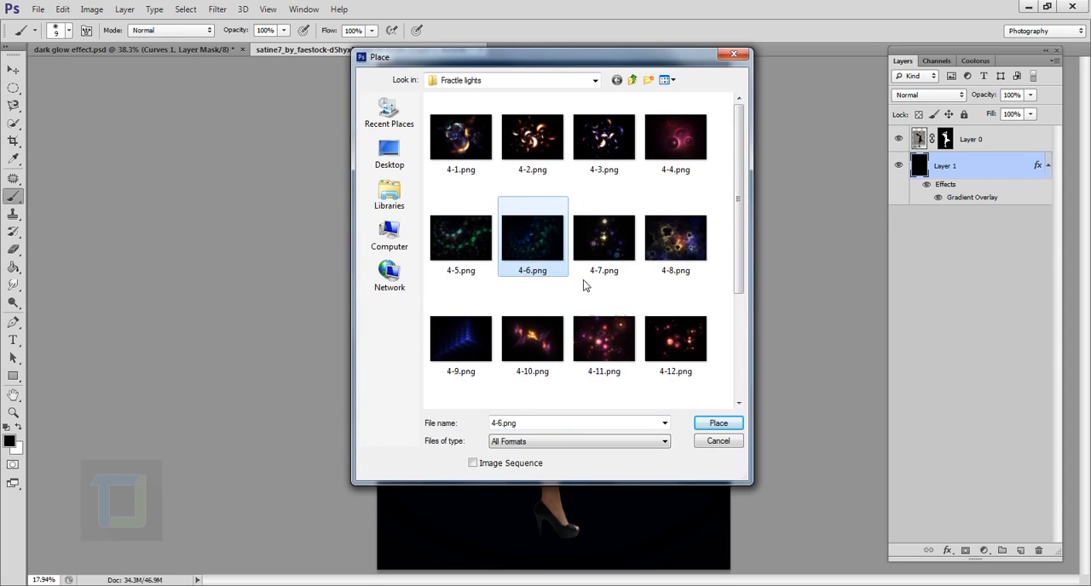
{"action": "left_click", "coordinate": [457, 143]}
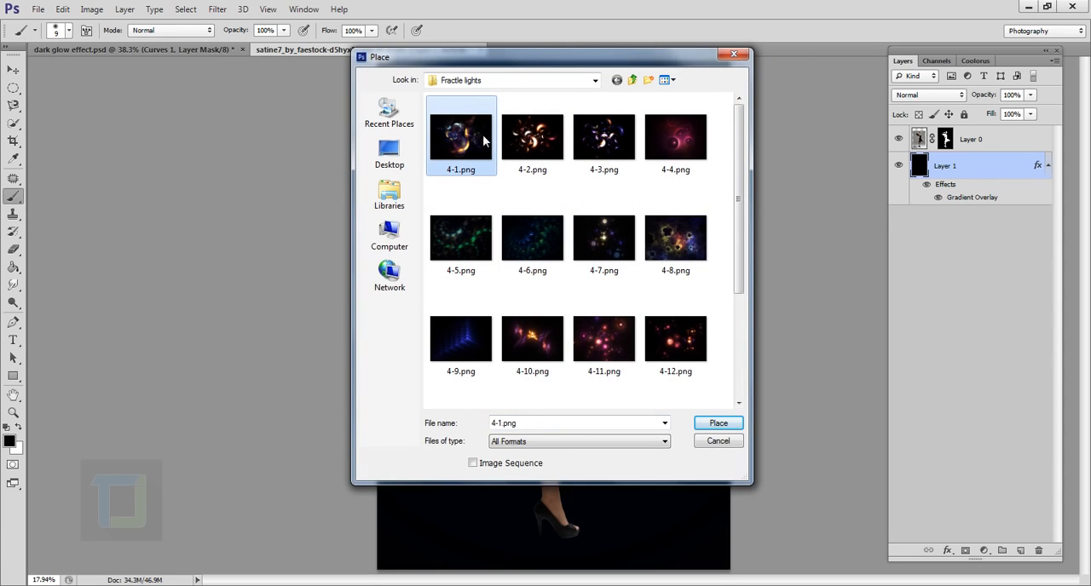
{"action": "left_click", "coordinate": [720, 425]}
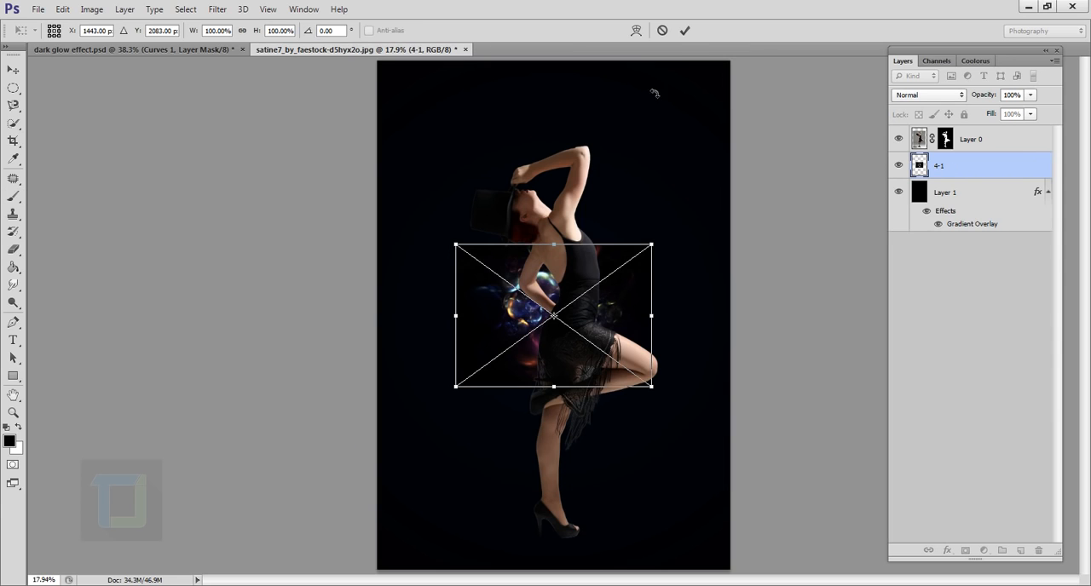
{"action": "left_click", "coordinate": [684, 30]}
- Set the 4-1 layer's blend mode to Screen and move its lights to the left of the dancer's waist
{"action": "left_click", "coordinate": [939, 95]}
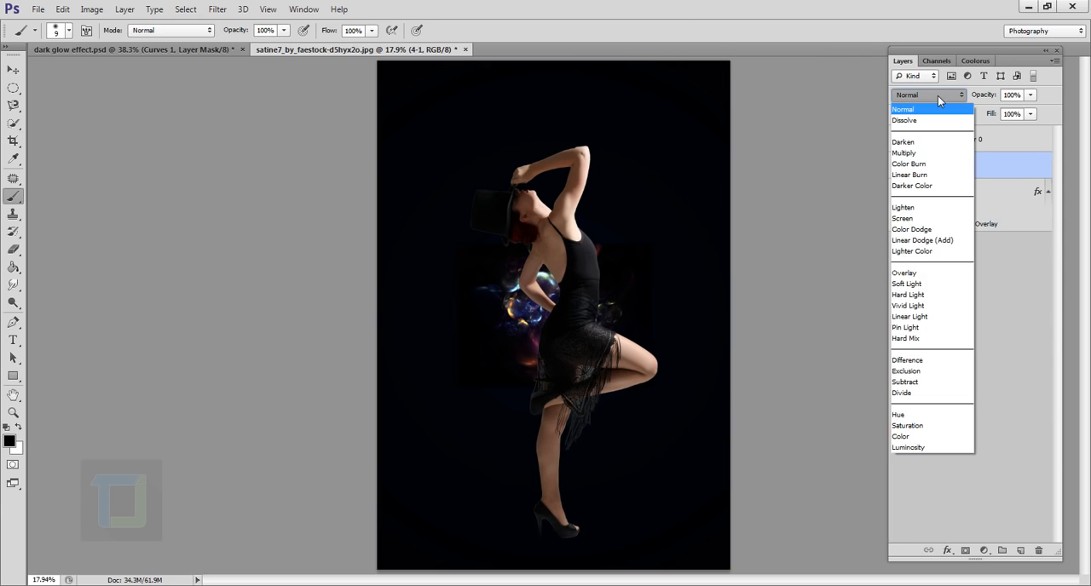
{"action": "left_click", "coordinate": [923, 212]}
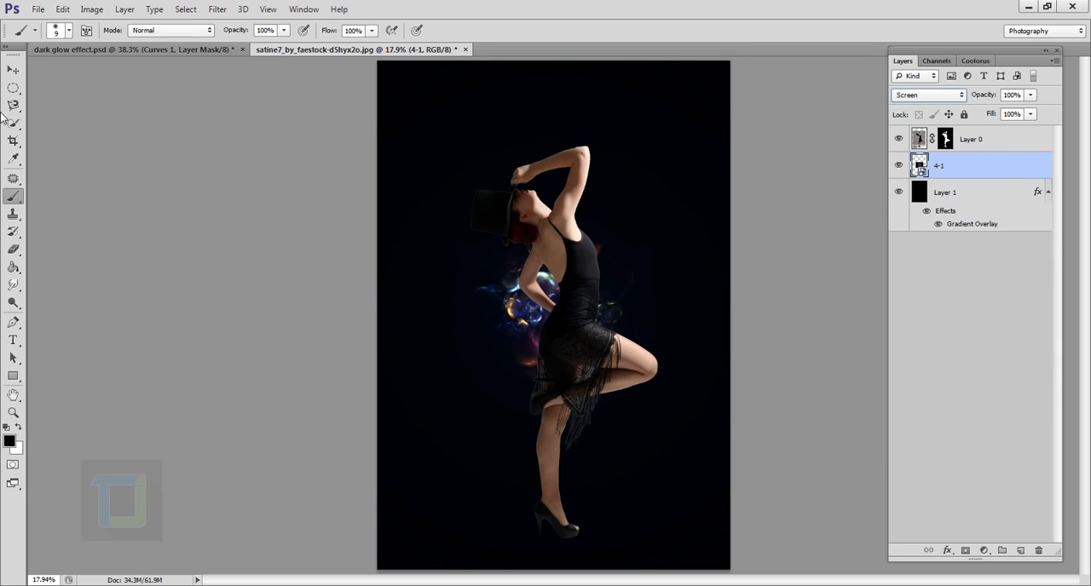
{"action": "left_click", "coordinate": [13, 69]}
{"action": "left_click_drag", "start_coordinate": [526, 307], "coordinate": [490, 333]}
{"action": "scroll", "coordinate": [522, 343], "scroll_direction": "down", "scroll_amount": 1}
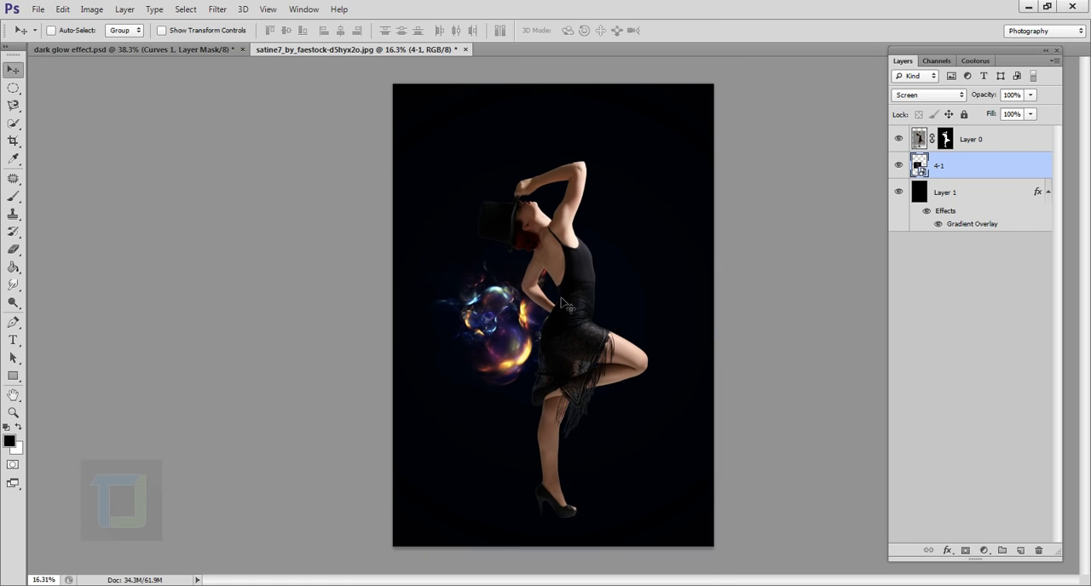
- Scale the 4-1 layer proportionally to about 196%, rotate it to about -8° and centre it behind the dancer's upper body
{"action": "key", "text": "ctrl+t"}
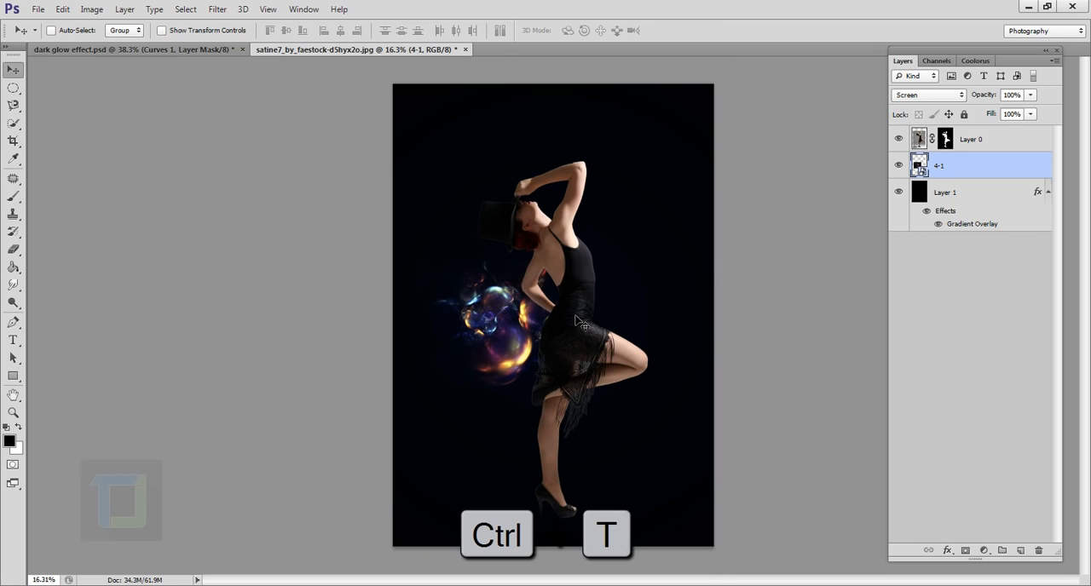
{"action": "key", "text": "shift"}
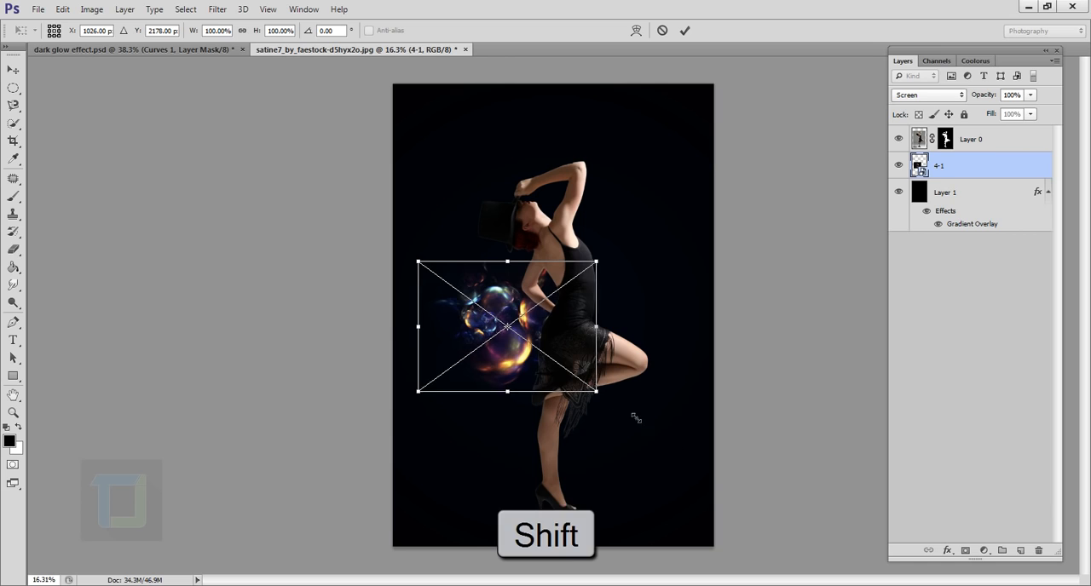
{"action": "left_click_drag", "start_coordinate": [597, 391], "coordinate": [725, 497]}
{"action": "left_click_drag", "start_coordinate": [676, 408], "coordinate": [659, 298]}
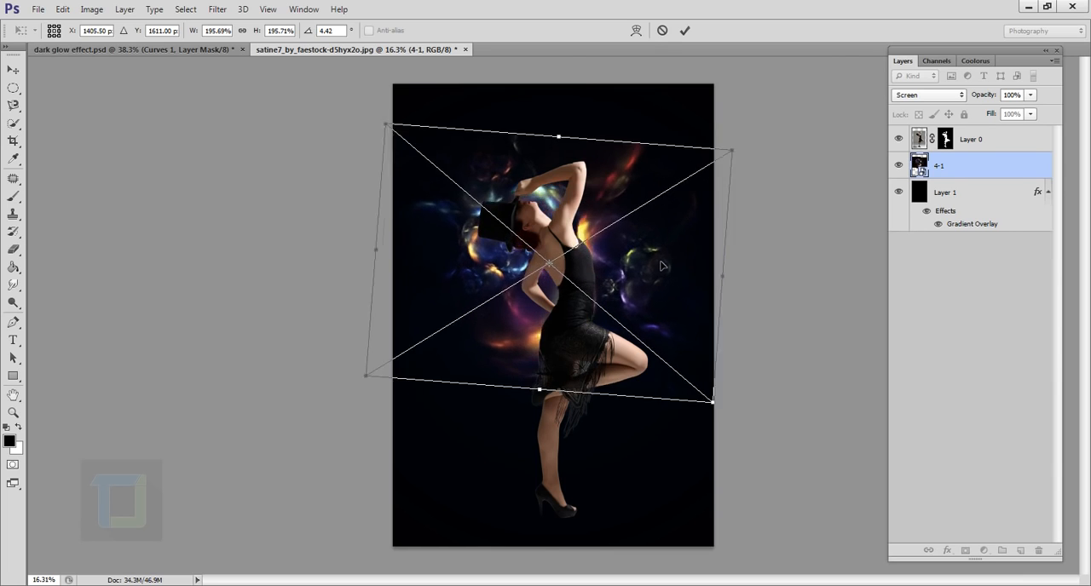
{"action": "left_click_drag", "start_coordinate": [661, 266], "coordinate": [617, 266]}
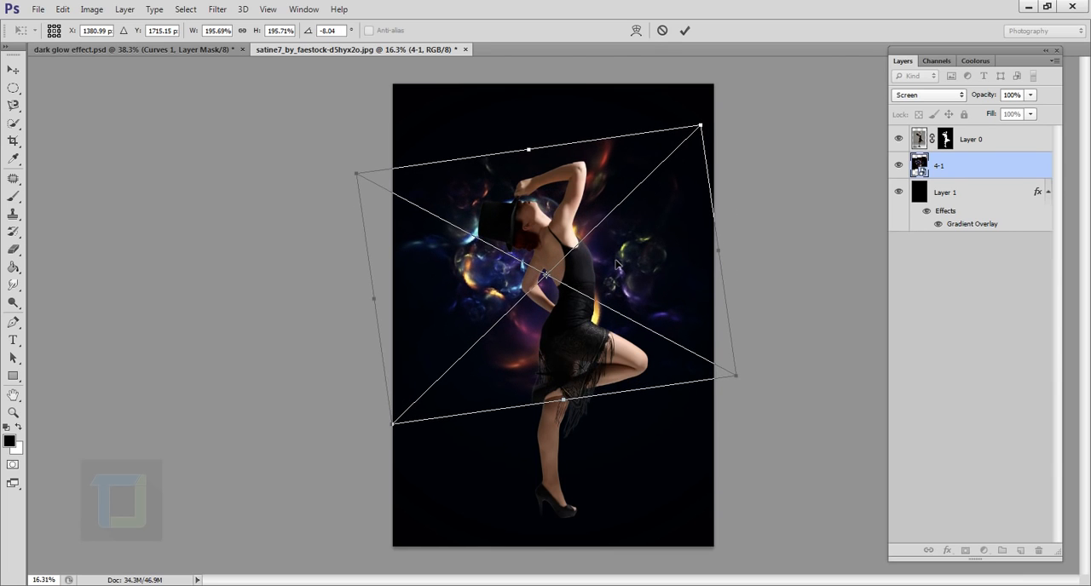
- Warp the 4-1 layer so its lights arc upward around the dancer's hat and curve along her back
{"action": "right_click", "coordinate": [617, 266]}
{"action": "left_click", "coordinate": [662, 381]}
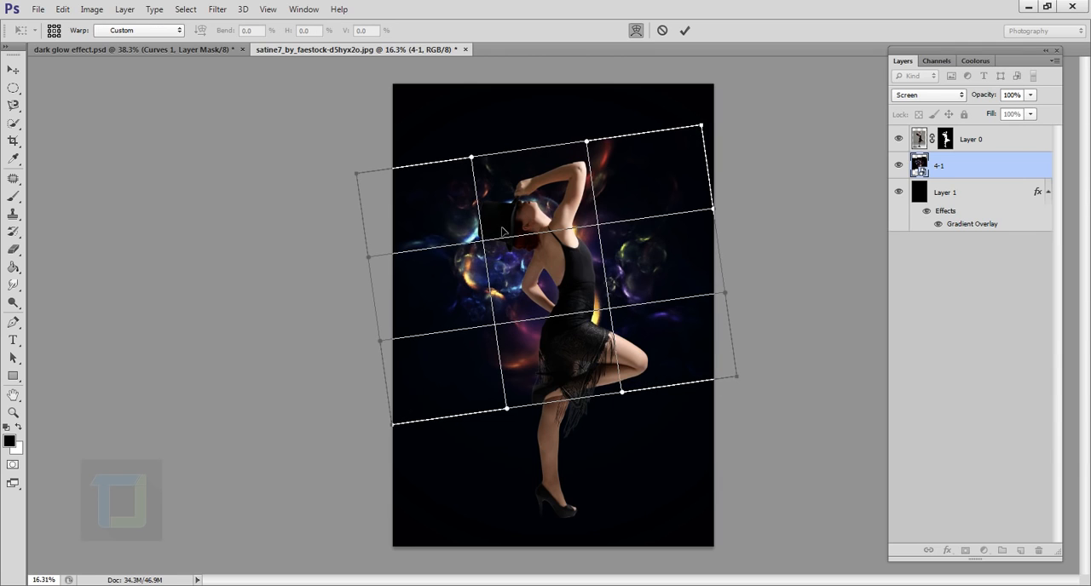
{"action": "left_click_drag", "start_coordinate": [503, 225], "coordinate": [481, 164]}
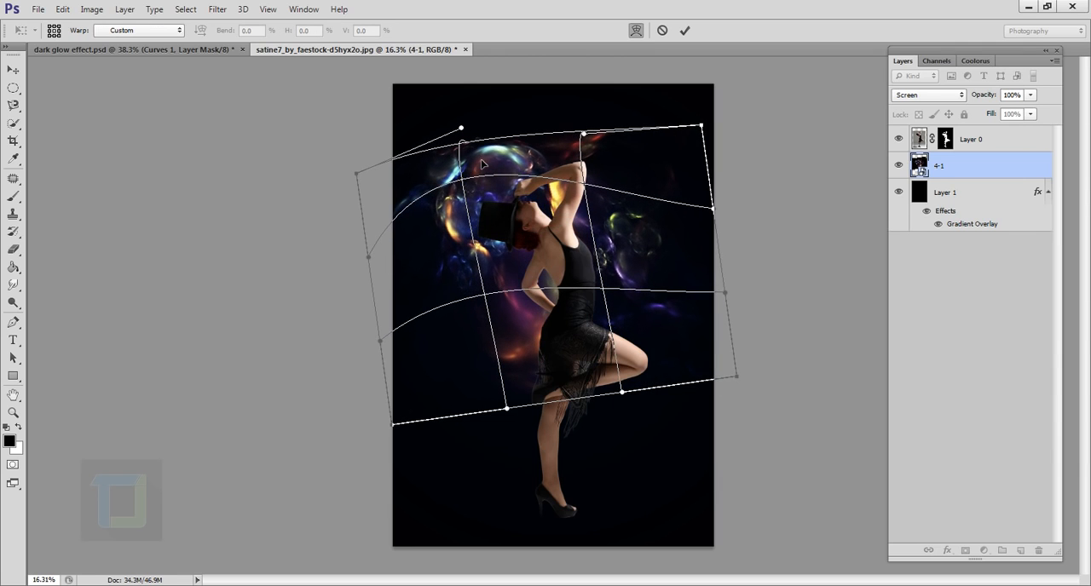
{"action": "left_click_drag", "start_coordinate": [561, 353], "coordinate": [553, 341]}
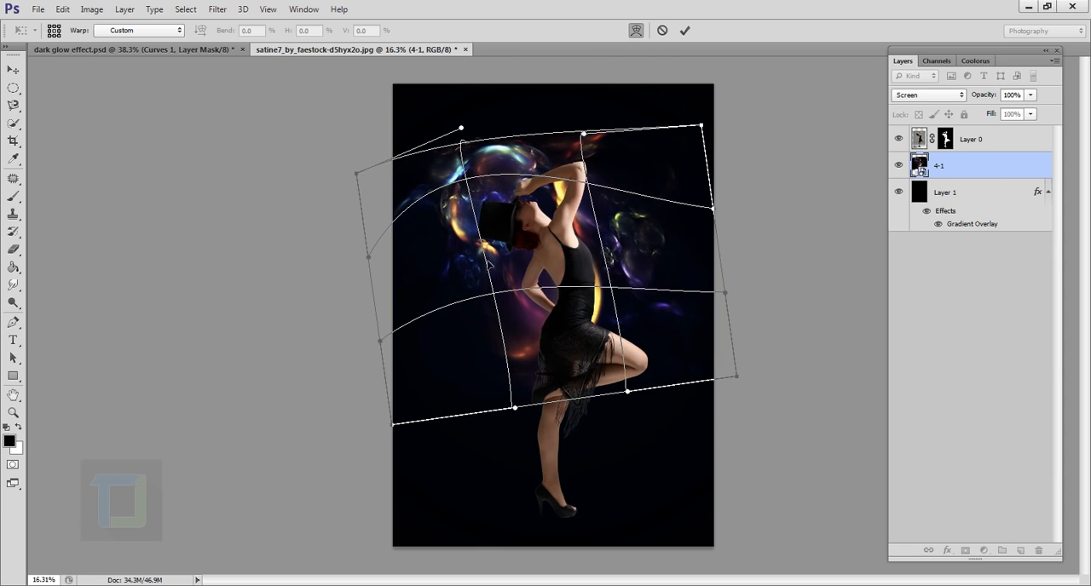
{"action": "left_click_drag", "start_coordinate": [487, 264], "coordinate": [558, 249]}
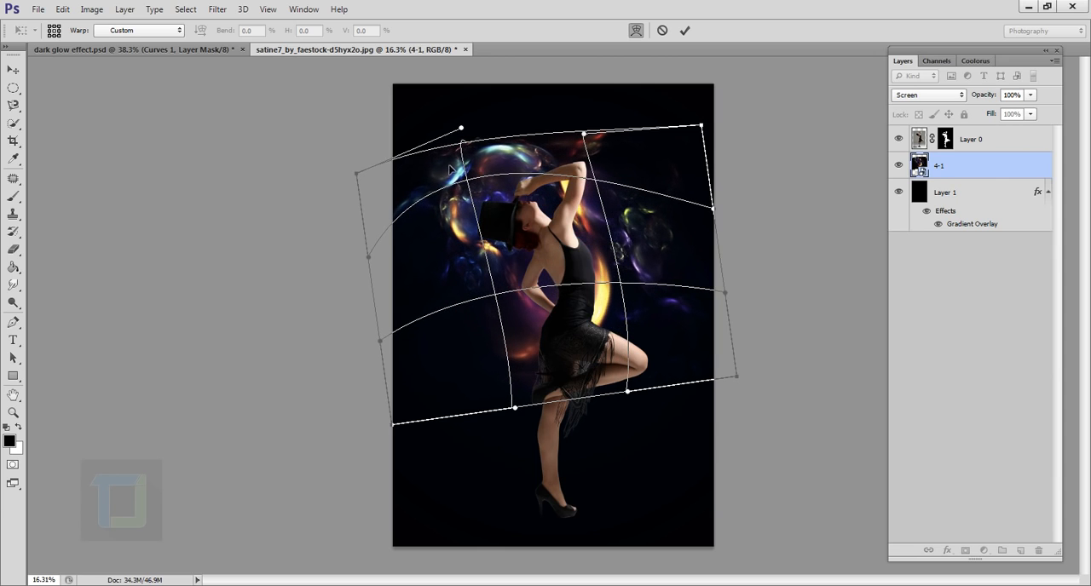
{"action": "left_click_drag", "start_coordinate": [450, 168], "coordinate": [438, 168]}
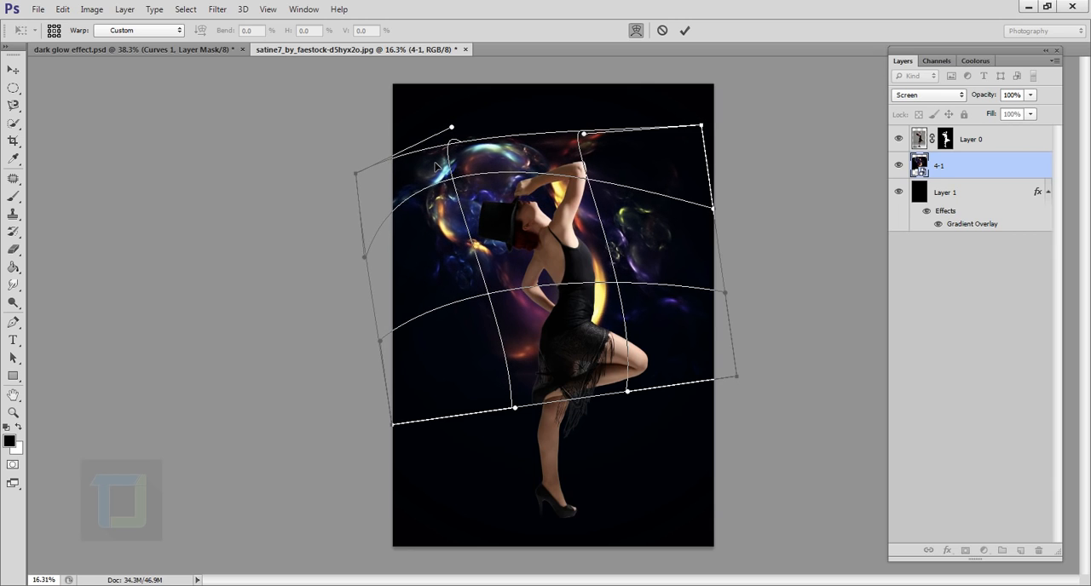
{"action": "left_click_drag", "start_coordinate": [525, 317], "coordinate": [522, 317]}
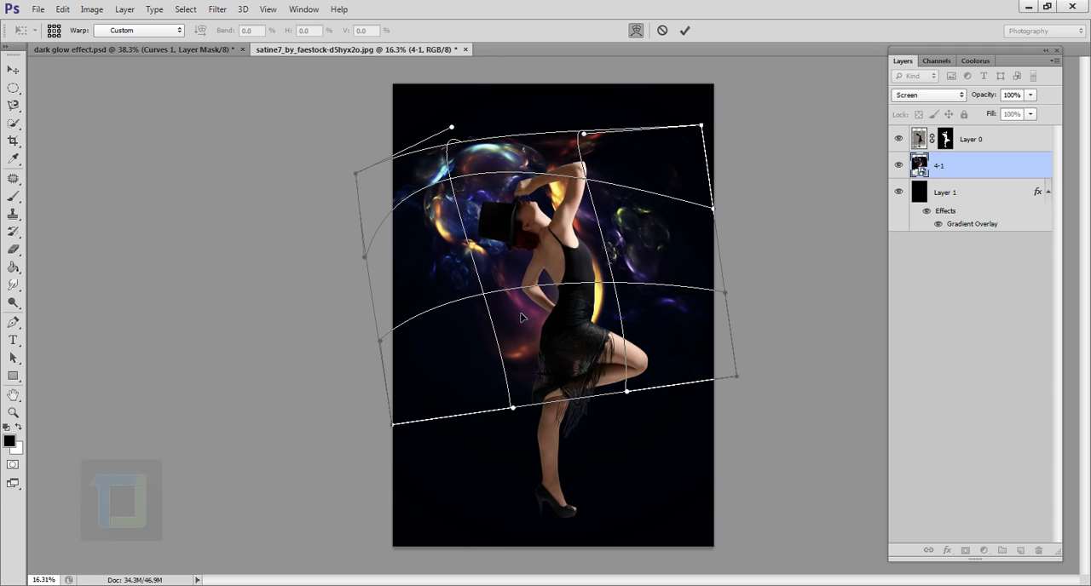
{"action": "left_click_drag", "start_coordinate": [446, 292], "coordinate": [449, 291]}
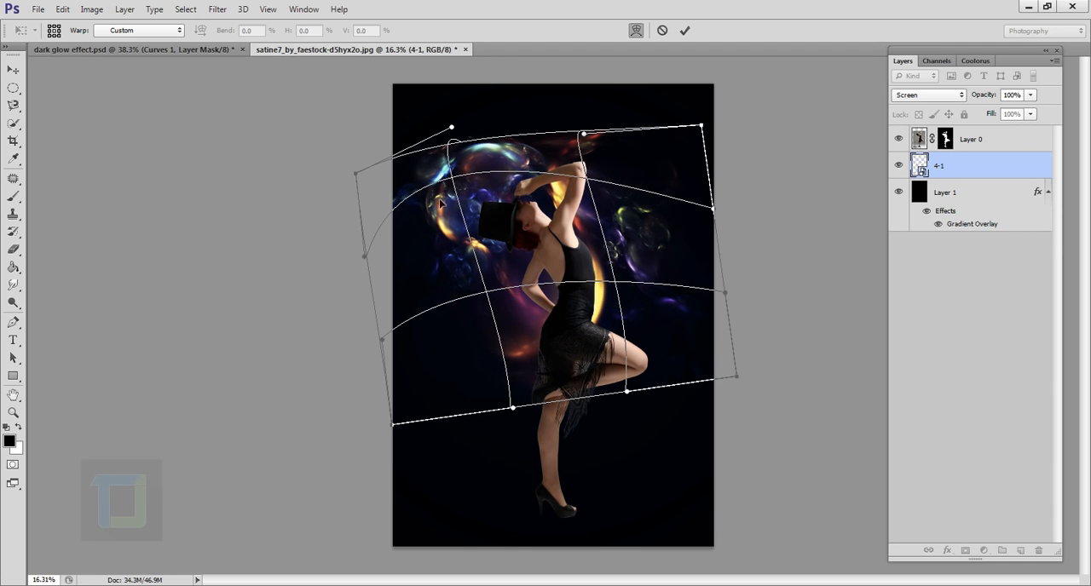
- Pull the warp's upper edge above the dancer's raised arm, refine the lights around her head and apply the warp
{"action": "left_click_drag", "start_coordinate": [442, 181], "coordinate": [437, 176]}
{"action": "left_click_drag", "start_coordinate": [566, 354], "coordinate": [563, 356]}
{"action": "left_click_drag", "start_coordinate": [446, 127], "coordinate": [449, 119]}
{"action": "left_click_drag", "start_coordinate": [583, 133], "coordinate": [596, 105]}
{"action": "left_click_drag", "start_coordinate": [477, 189], "coordinate": [477, 182]}
{"action": "left_click_drag", "start_coordinate": [602, 235], "coordinate": [600, 241]}
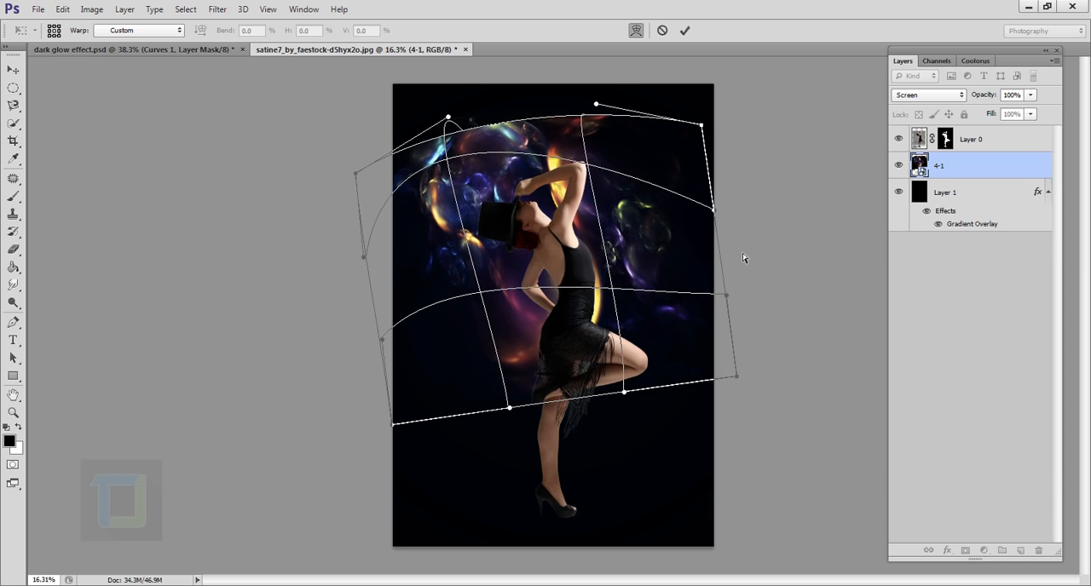
{"action": "left_click", "coordinate": [684, 30]}
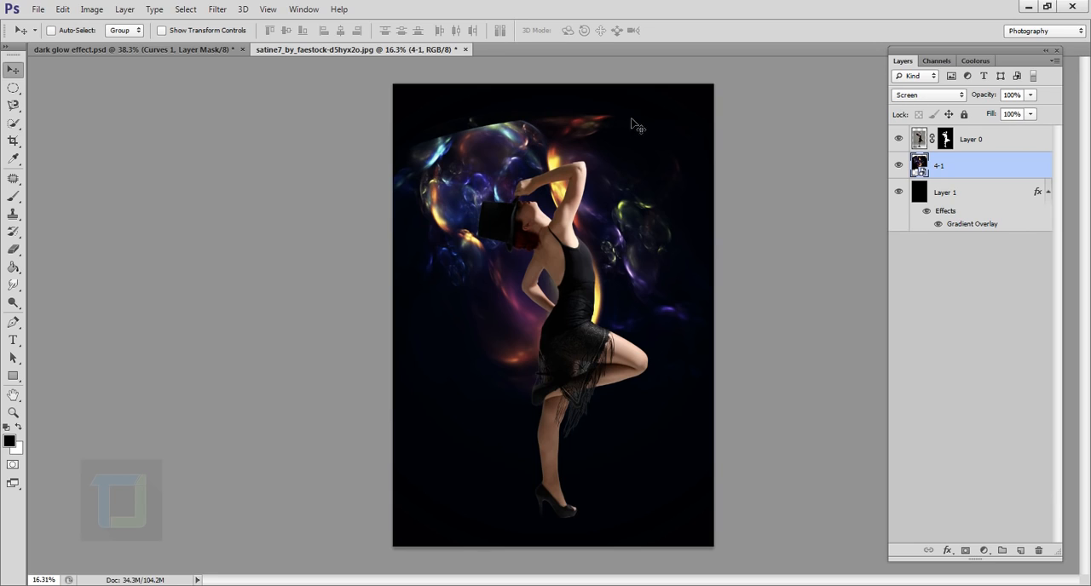
- Add a layer mask to the 4-1 layer and choose a soft round brush with 0% hardness
{"action": "left_click", "coordinate": [966, 550]}
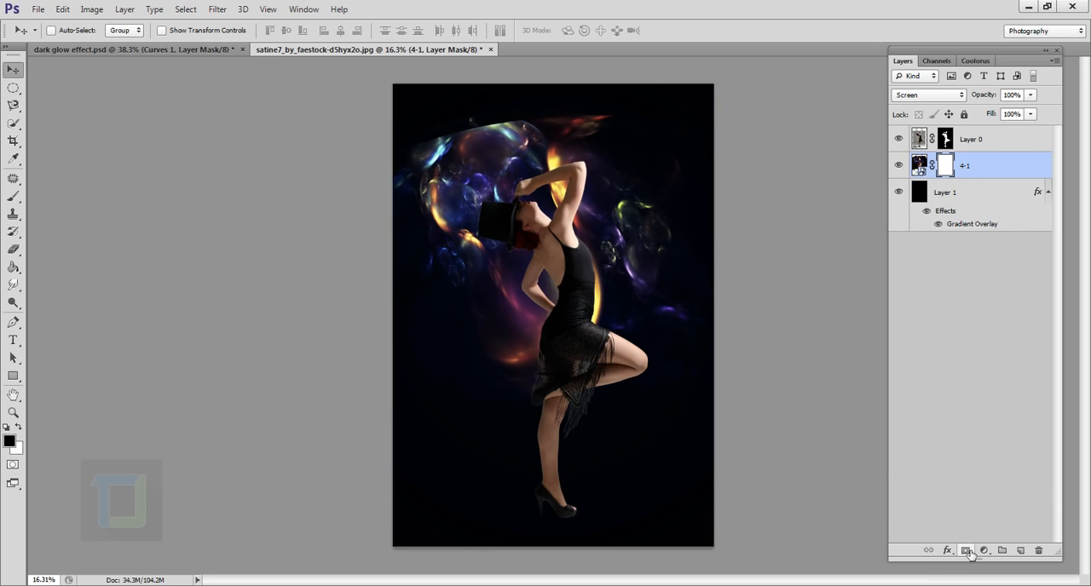
{"action": "left_click", "coordinate": [11, 199]}
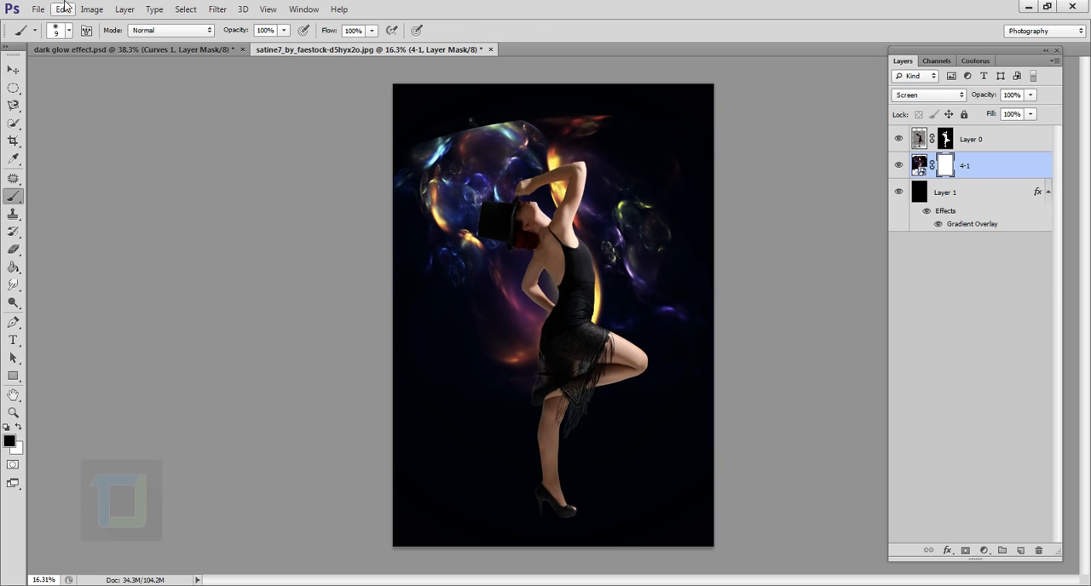
{"action": "left_click", "coordinate": [69, 31]}
{"action": "left_click", "coordinate": [52, 148]}
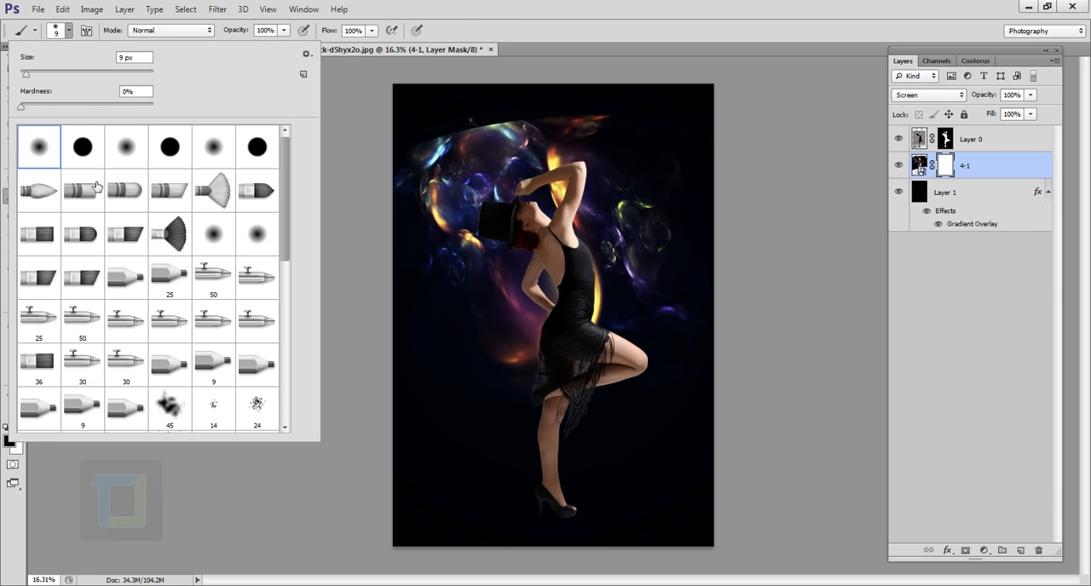
{"action": "left_click", "coordinate": [580, 6]}
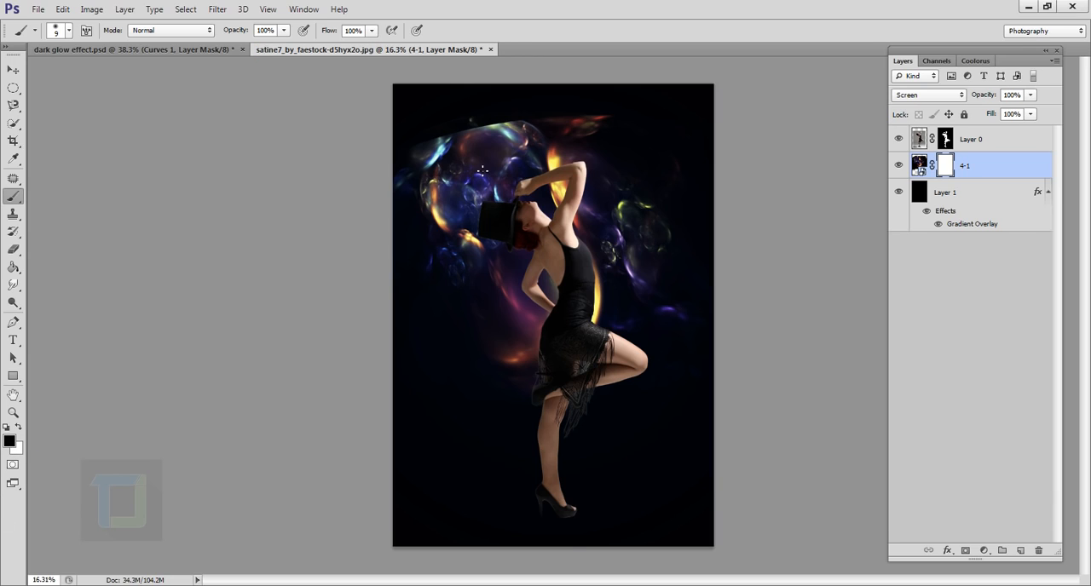
- With a 1100 px black brush, mask out the hard upper edge of the lights and those right of the dancer
{"action": "key", "text": "bracketright"}
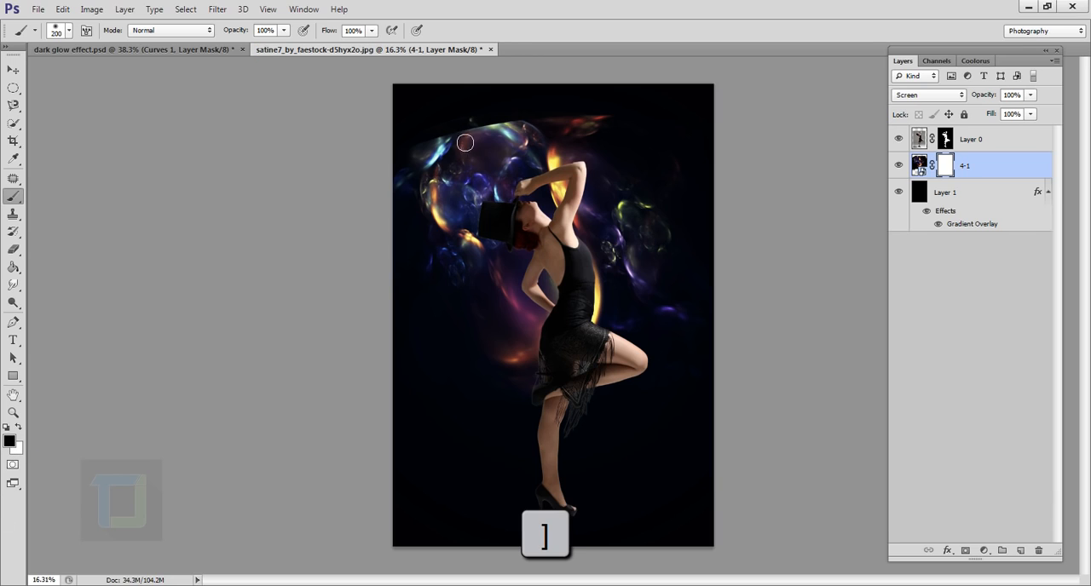
{"action": "key", "text": "bracketright"}
{"action": "key", "text": "bracketright"}
{"action": "key", "text": "bracketright"}
{"action": "key", "text": "bracketright"}
{"action": "key", "text": "bracketright"}
{"action": "key", "text": "bracketright"}
{"action": "key", "text": "bracketright"}
{"action": "key", "text": "bracketright"}
{"action": "key", "text": "bracketright"}
{"action": "key", "text": "bracketright"}
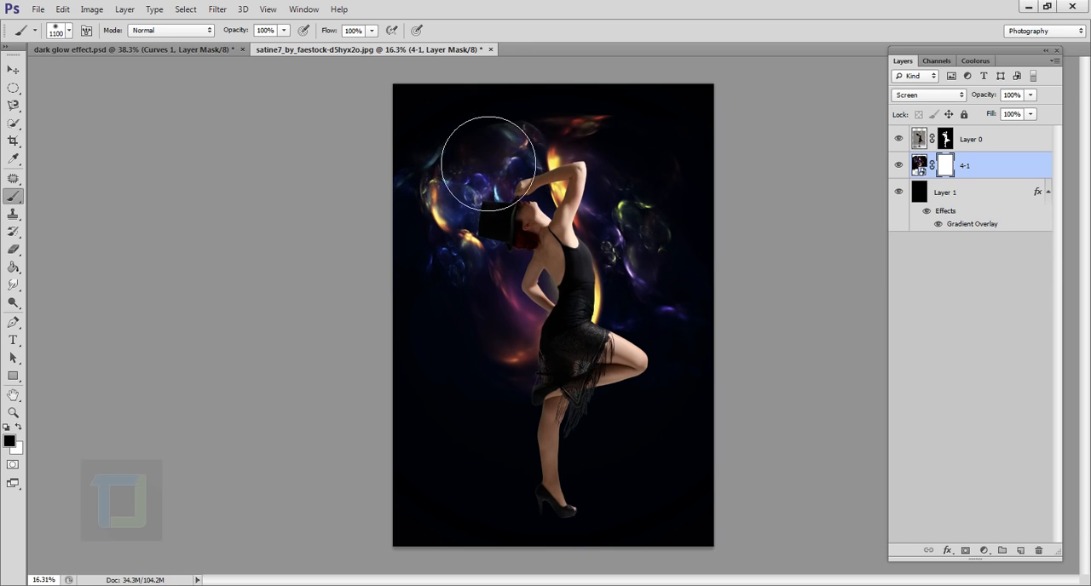
{"action": "mouse_move", "coordinate": [488, 163]}
{"action": "left_mouse_down"}
{"action": "mouse_move", "coordinate": [537, 131]}
{"action": "mouse_move", "coordinate": [476, 164]}
{"action": "mouse_move", "coordinate": [407, 231]}
{"action": "mouse_move", "coordinate": [452, 157]}
{"action": "mouse_move", "coordinate": [447, 169]}
{"action": "mouse_move", "coordinate": [607, 102]}
{"action": "mouse_move", "coordinate": [574, 127]}
{"action": "mouse_move", "coordinate": [629, 115]}
{"action": "mouse_move", "coordinate": [734, 216]}
{"action": "mouse_move", "coordinate": [708, 251]}
{"action": "mouse_move", "coordinate": [709, 240]}
{"action": "mouse_move", "coordinate": [712, 332]}
{"action": "mouse_move", "coordinate": [726, 355]}
{"action": "mouse_move", "coordinate": [768, 354]}
{"action": "mouse_move", "coordinate": [760, 239]}
{"action": "mouse_move", "coordinate": [674, 173]}
{"action": "mouse_move", "coordinate": [742, 218]}
{"action": "mouse_move", "coordinate": [736, 348]}
{"action": "mouse_move", "coordinate": [741, 302]}
{"action": "mouse_move", "coordinate": [714, 245]}
{"action": "mouse_move", "coordinate": [761, 229]}
{"action": "left_mouse_up"}
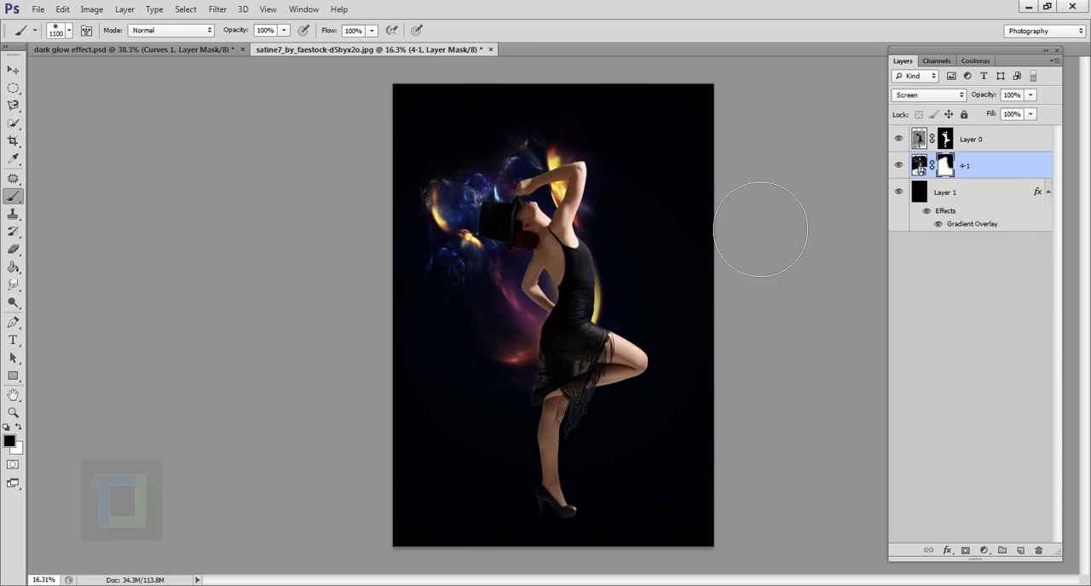
{"action": "scroll", "coordinate": [840, 305], "scroll_direction": "down", "scroll_amount": 1}
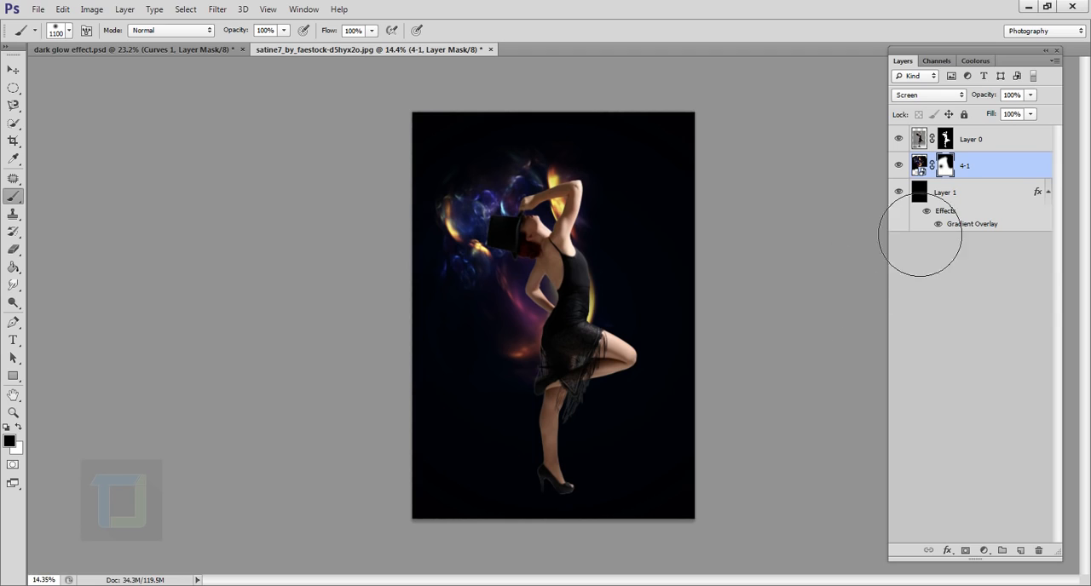
- Create a new layer above the dancer layer and fill it with 50% Gray
{"action": "left_click", "coordinate": [979, 144]}
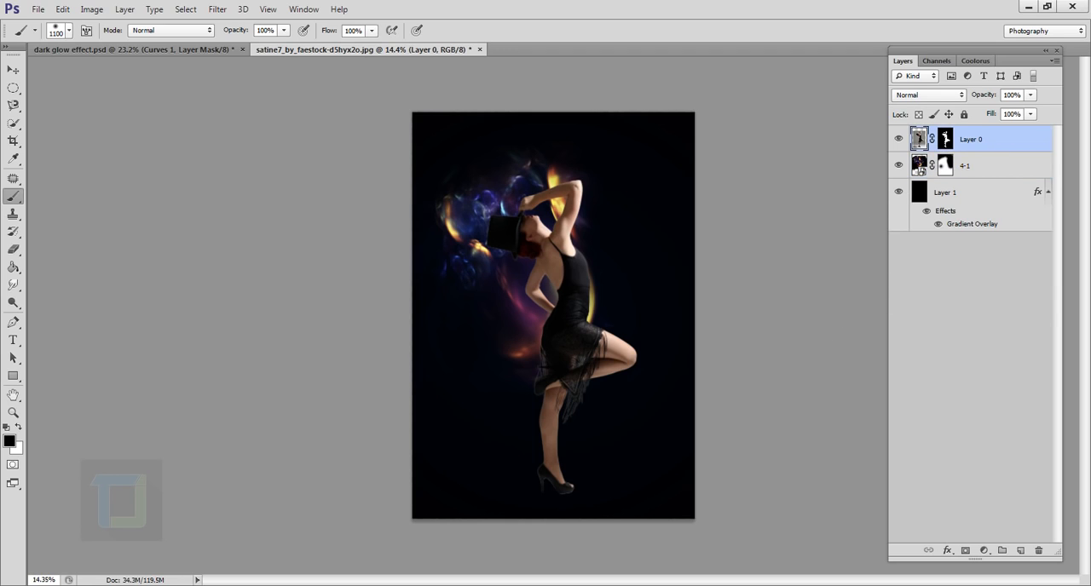
{"action": "left_click", "coordinate": [1021, 550]}
{"action": "key", "text": "shift+BackSpace"}
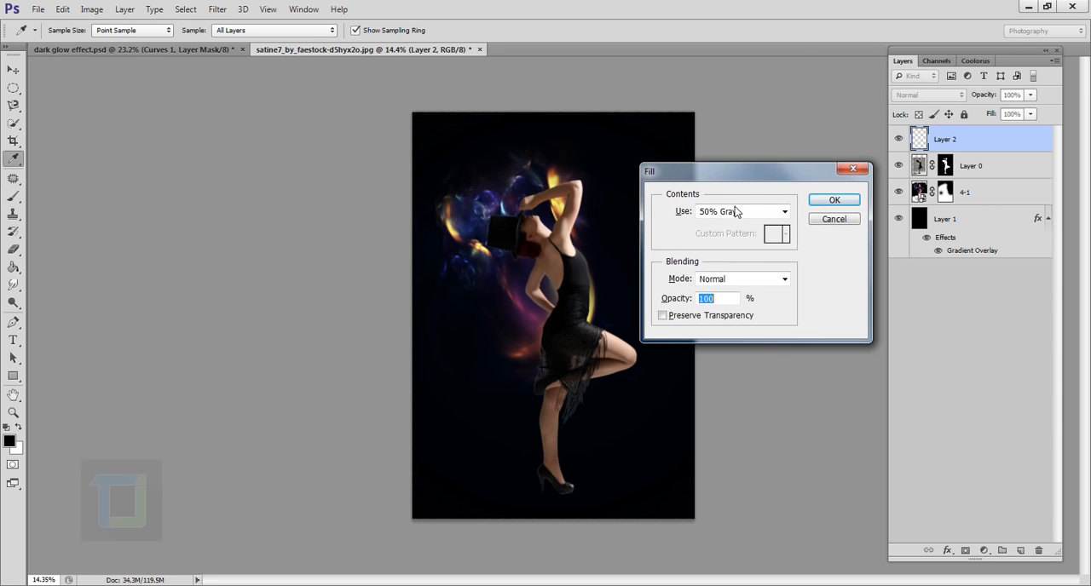
{"action": "left_click", "coordinate": [738, 212]}
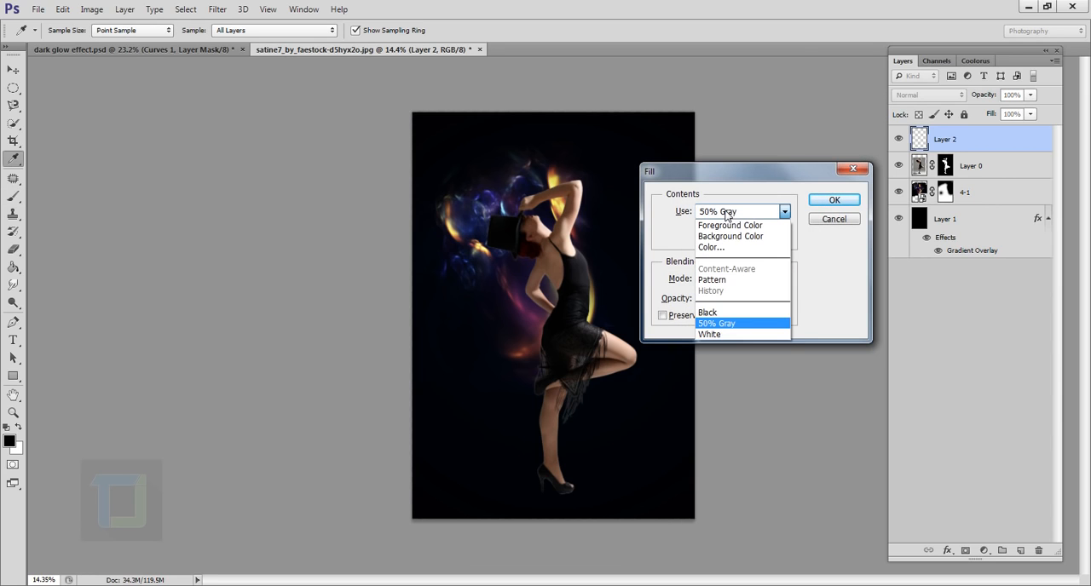
{"action": "left_click", "coordinate": [723, 325]}
{"action": "left_click", "coordinate": [835, 201]}
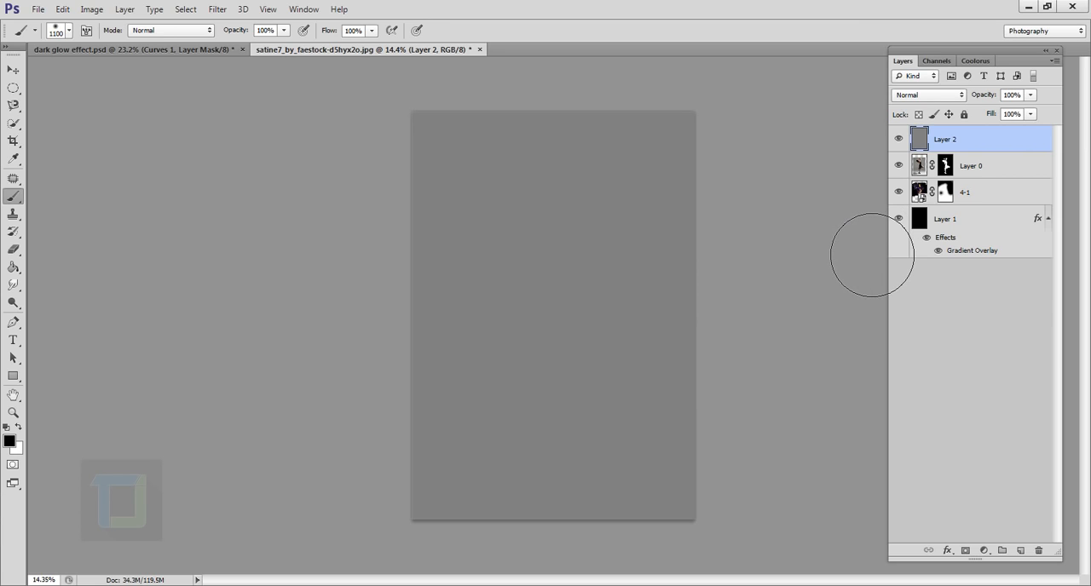
- Set the gray layer's blend mode to Soft Light and compare the image with the layer hidden and shown
{"action": "left_click", "coordinate": [918, 96]}
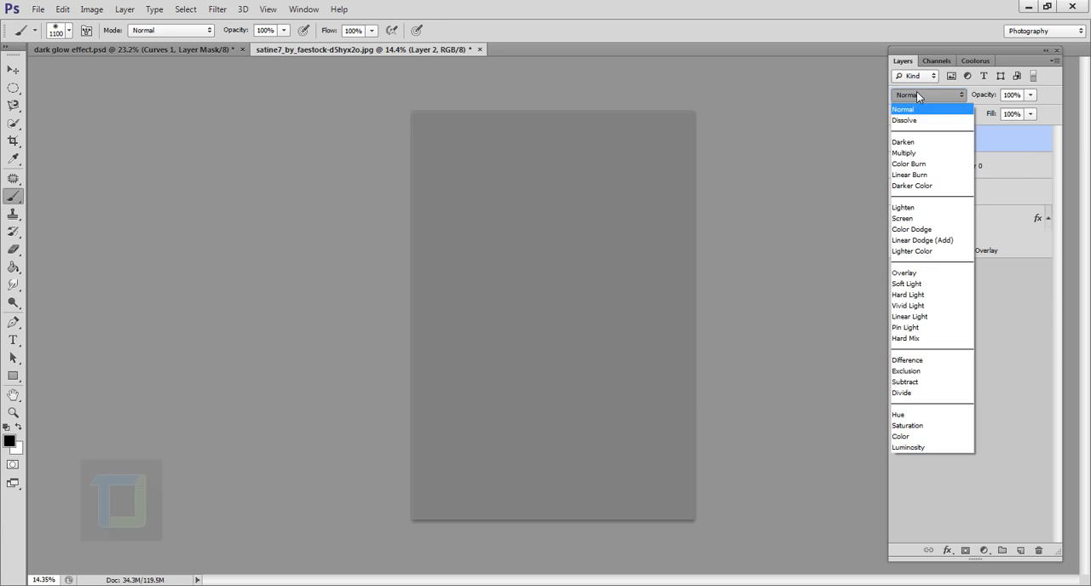
{"action": "left_click", "coordinate": [914, 282]}
{"action": "left_click", "coordinate": [898, 139]}
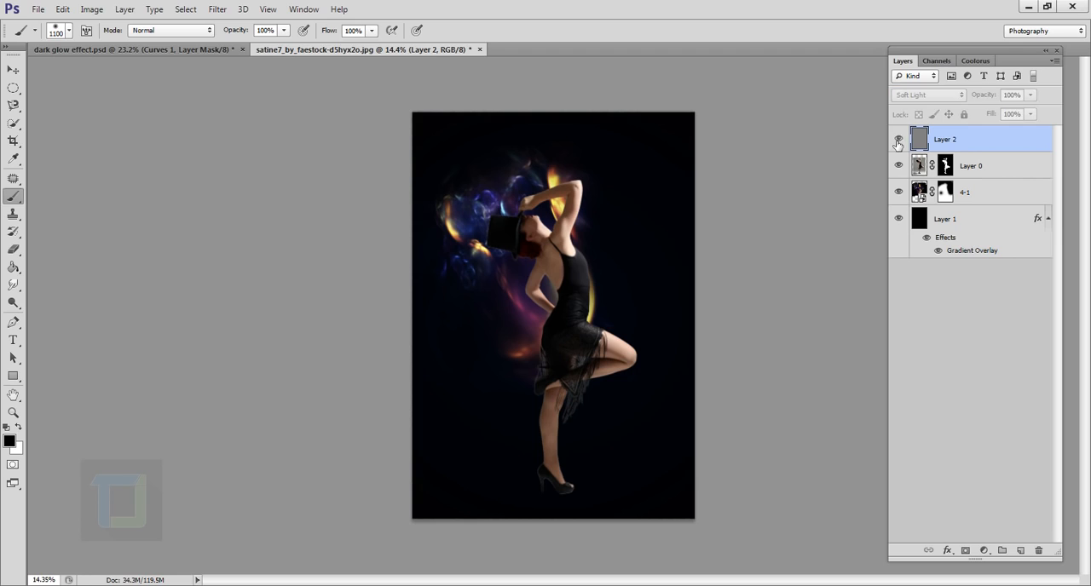
{"action": "left_click", "coordinate": [898, 138]}
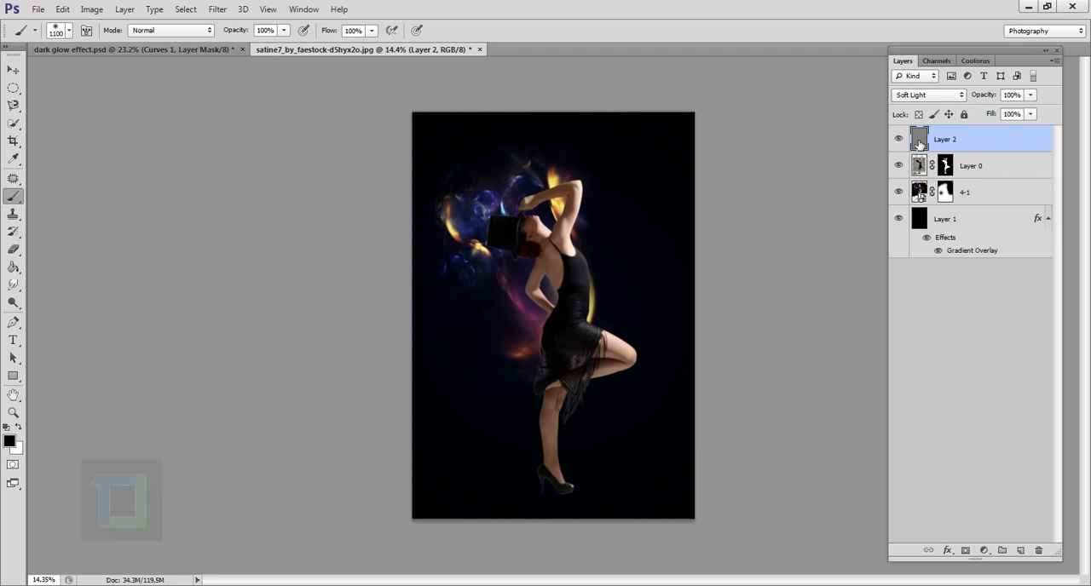
- Choose the Burn tool with a 60 px brush and clip the gray layer to the dancer layer
{"action": "left_click", "coordinate": [14, 303]}
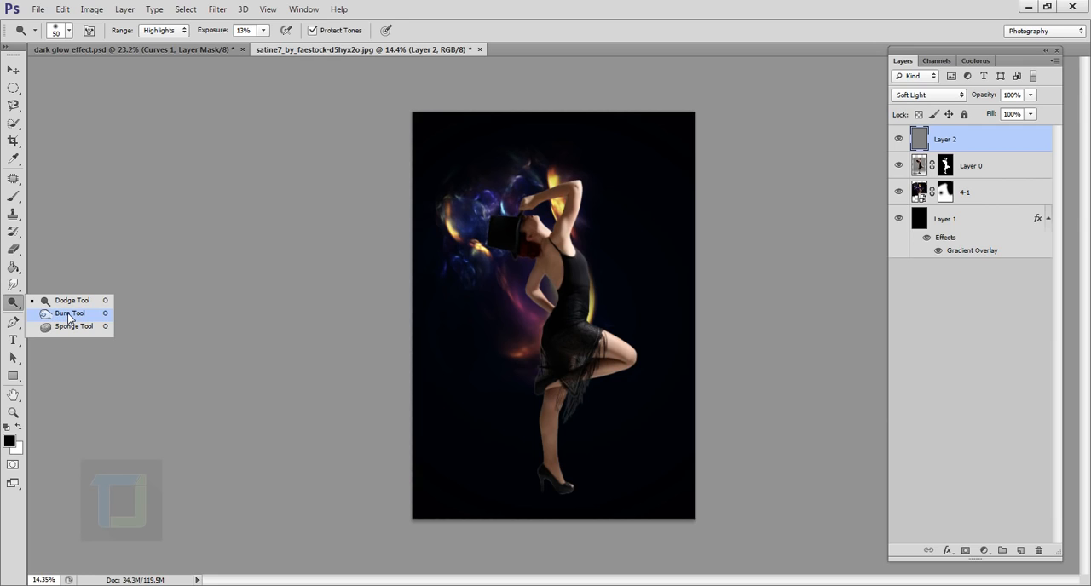
{"action": "left_click", "coordinate": [70, 314]}
{"action": "scroll", "coordinate": [652, 276], "scroll_direction": "up", "scroll_amount": 5}
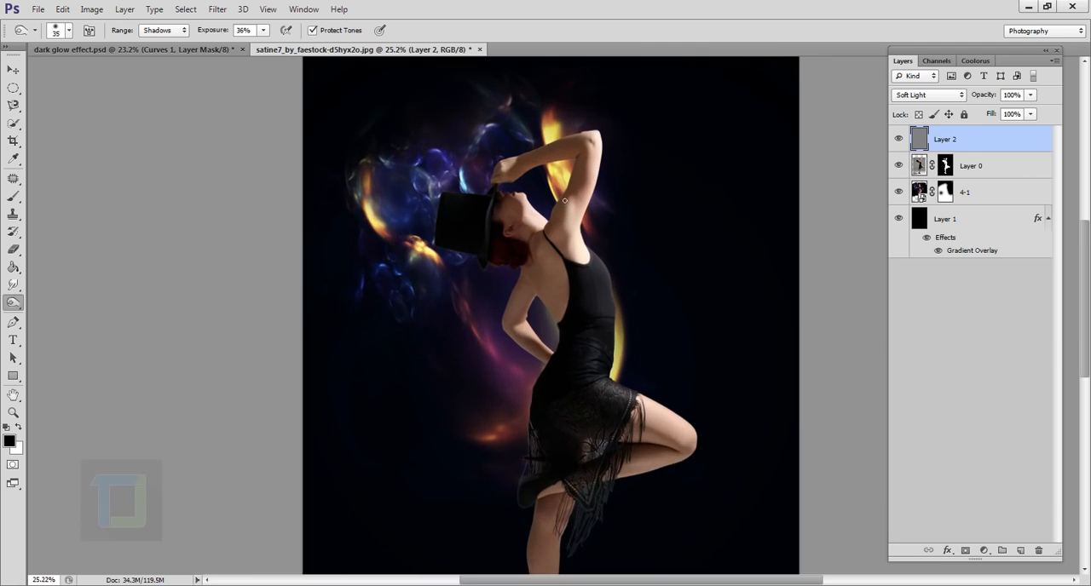
{"action": "scroll", "coordinate": [541, 213], "scroll_direction": "up", "scroll_amount": 1}
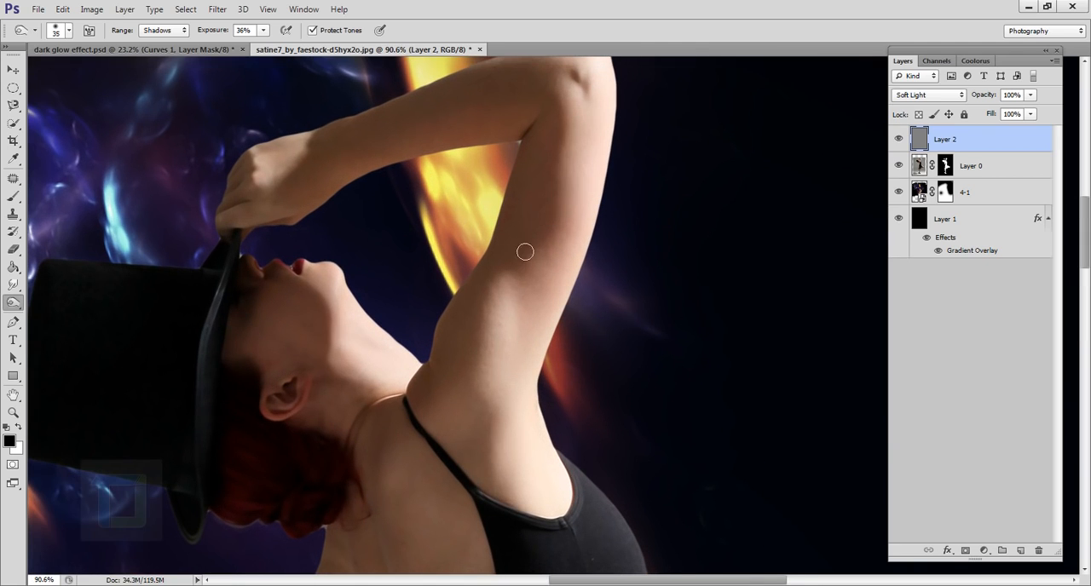
{"action": "scroll", "coordinate": [549, 210], "scroll_direction": "up", "scroll_amount": 1}
{"action": "key", "text": "bracketright"}
{"action": "key", "text": "bracketright"}
{"action": "key", "text": "bracketright"}
{"action": "key", "text": "bracketright"}
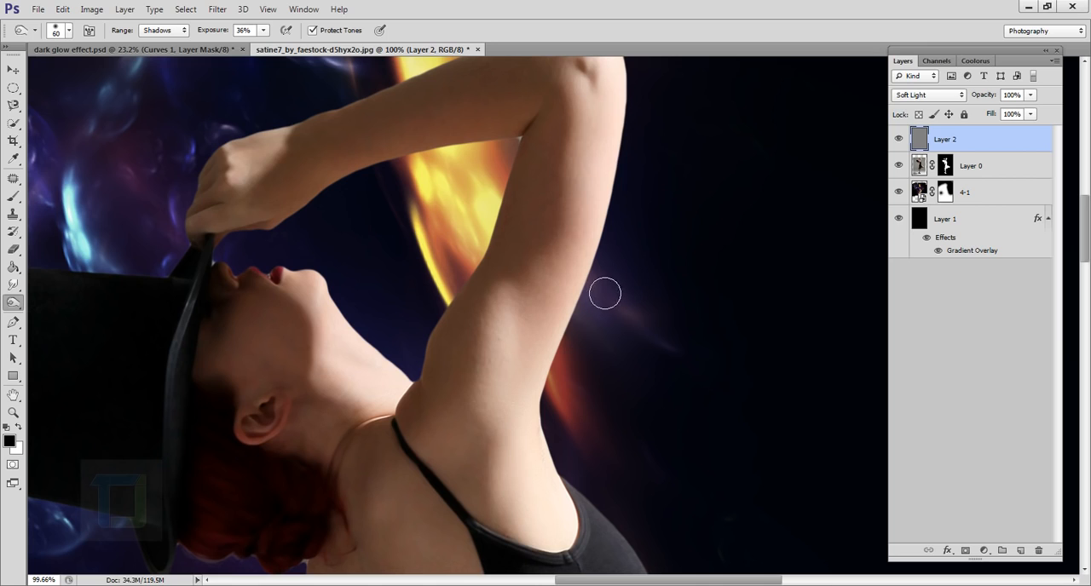
{"action": "right_click", "coordinate": [1003, 143]}
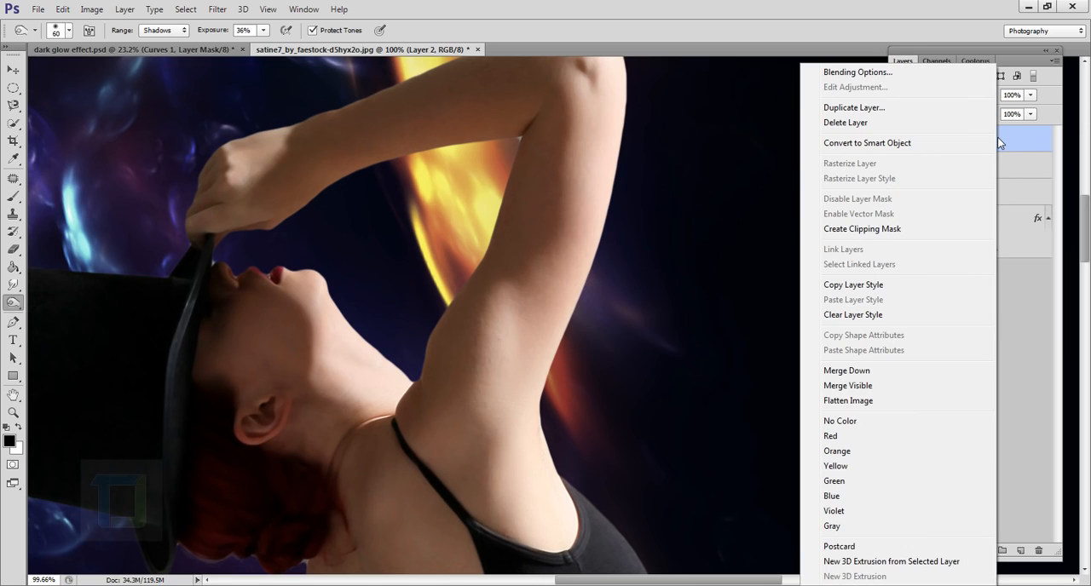
{"action": "left_click", "coordinate": [874, 229]}
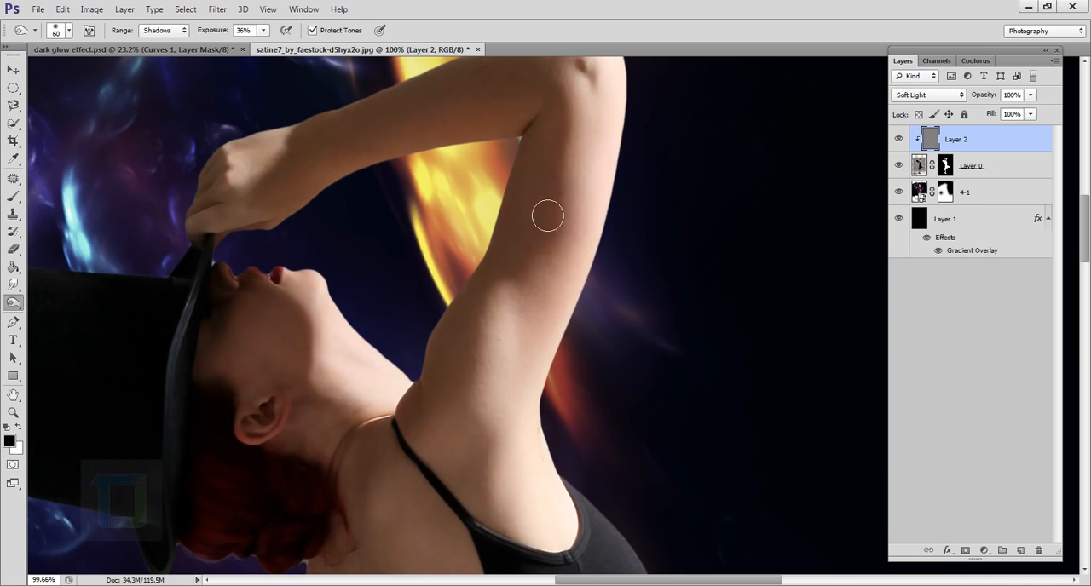
- Burn the shadows along the dancer's raised arm on the gray layer, enlarging the brush to 80 px
{"action": "left_click_drag", "start_coordinate": [580, 186], "coordinate": [572, 312]}
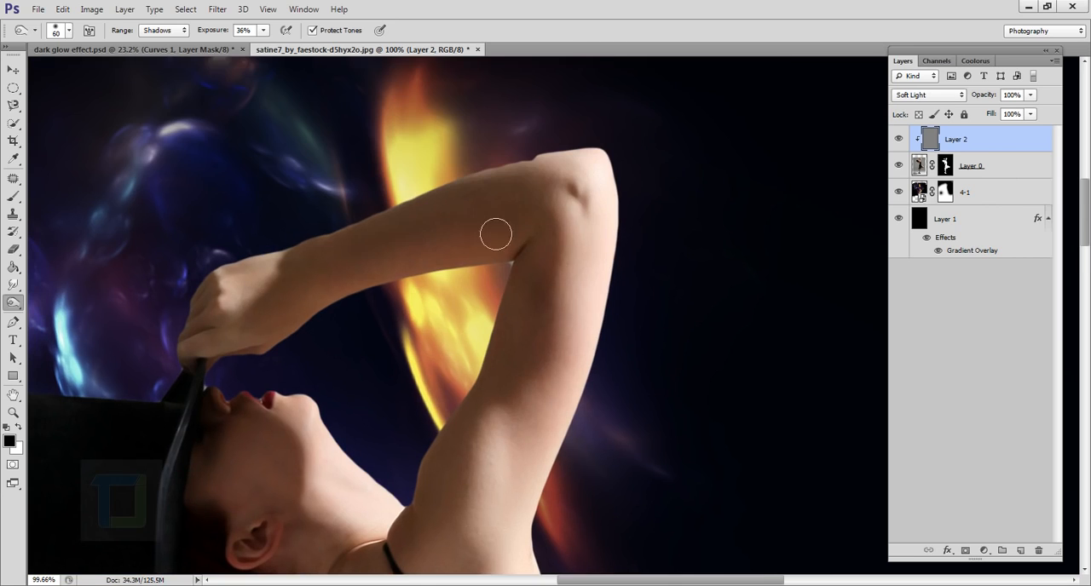
{"action": "key", "text": "bracketright"}
{"action": "key", "text": "bracketright"}
{"action": "left_click_drag", "start_coordinate": [480, 458], "coordinate": [487, 304]}
{"action": "left_click_drag", "start_coordinate": [495, 511], "coordinate": [497, 353]}
{"action": "mouse_move", "coordinate": [461, 263]}
{"action": "left_mouse_down"}
{"action": "mouse_move", "coordinate": [463, 377]}
{"action": "mouse_move", "coordinate": [585, 275]}
{"action": "left_mouse_up"}
{"action": "left_click_drag", "start_coordinate": [488, 352], "coordinate": [462, 287]}
- Burn the shadows on the dancer's back and the bent arm behind her, using a smaller brush near the elbow
{"action": "scroll", "coordinate": [528, 311], "scroll_direction": "down", "scroll_amount": 1}
{"action": "left_click_drag", "start_coordinate": [467, 538], "coordinate": [449, 319]}
{"action": "scroll", "coordinate": [448, 319], "scroll_direction": "up", "scroll_amount": 2}
{"action": "left_click_drag", "start_coordinate": [388, 171], "coordinate": [442, 305]}
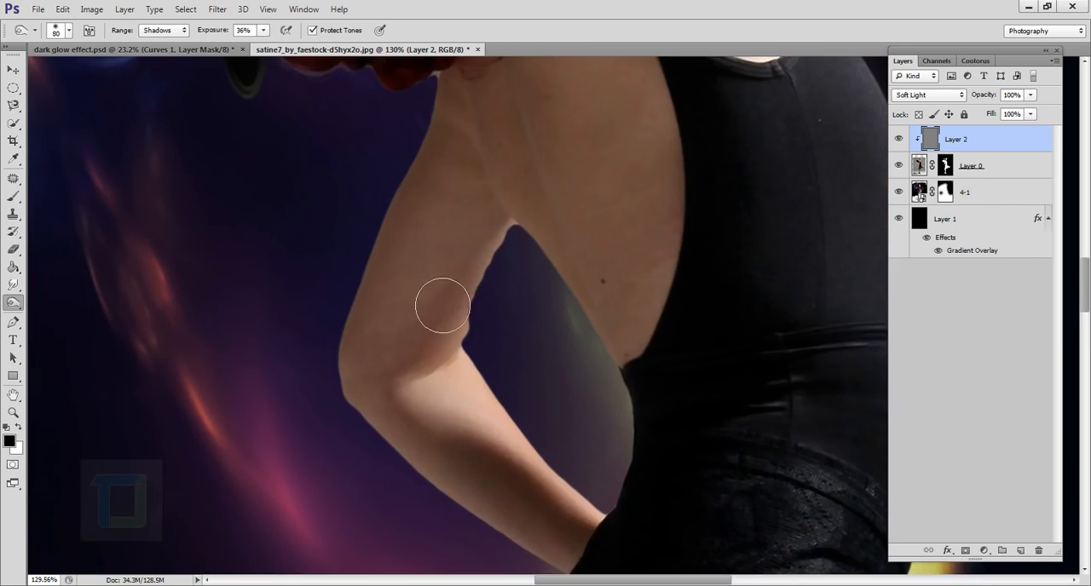
{"action": "key", "text": "bracketleft"}
{"action": "key", "text": "bracketleft"}
{"action": "key", "text": "bracketleft"}
{"action": "key", "text": "bracketleft"}
{"action": "left_click_drag", "start_coordinate": [494, 258], "coordinate": [427, 345]}
- Burn the shadows along the dancer's standing leg, enlarging the brush from 70 to 125 px
{"action": "key", "text": "bracketright"}
{"action": "key", "text": "bracketright"}
{"action": "key", "text": "bracketright"}
{"action": "scroll", "coordinate": [529, 477], "scroll_direction": "down", "scroll_amount": 5}
{"action": "left_click_drag", "start_coordinate": [528, 477], "coordinate": [468, 145]}
{"action": "left_click_drag", "start_coordinate": [409, 511], "coordinate": [358, 196]}
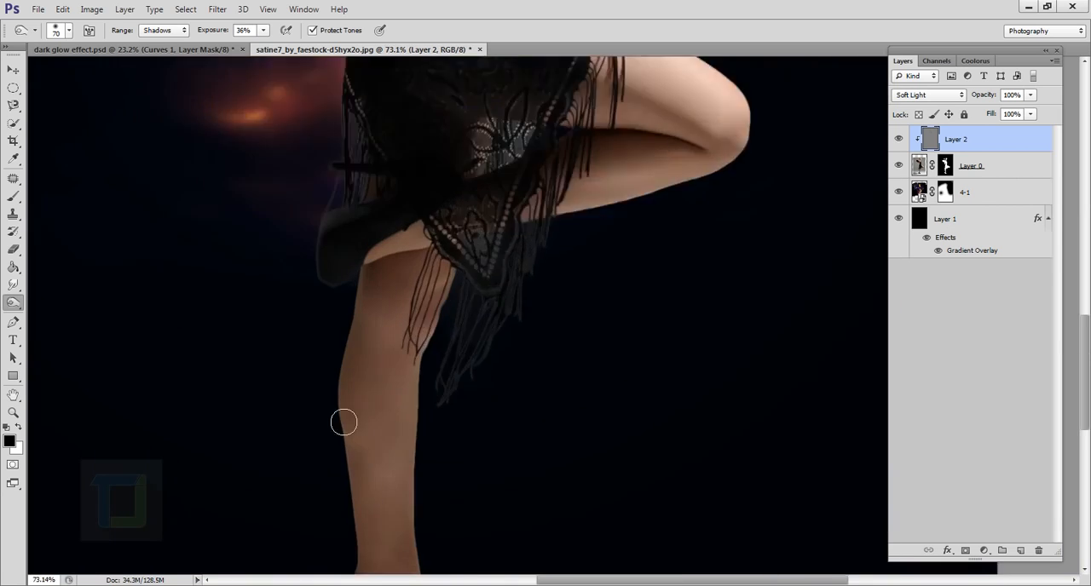
{"action": "left_click_drag", "start_coordinate": [350, 422], "coordinate": [351, 295]}
{"action": "key", "text": "bracketright"}
{"action": "key", "text": "bracketright"}
{"action": "key", "text": "bracketright"}
{"action": "left_click_drag", "start_coordinate": [462, 512], "coordinate": [435, 392]}
{"action": "key", "text": "bracketright"}
{"action": "left_click_drag", "start_coordinate": [379, 263], "coordinate": [358, 328]}
- Burn the shadows on the thigh and knee of the dancer's bent leg with a 90 px brush
{"action": "scroll", "coordinate": [397, 558], "scroll_direction": "down", "scroll_amount": 2}
{"action": "left_click_drag", "start_coordinate": [517, 213], "coordinate": [401, 491]}
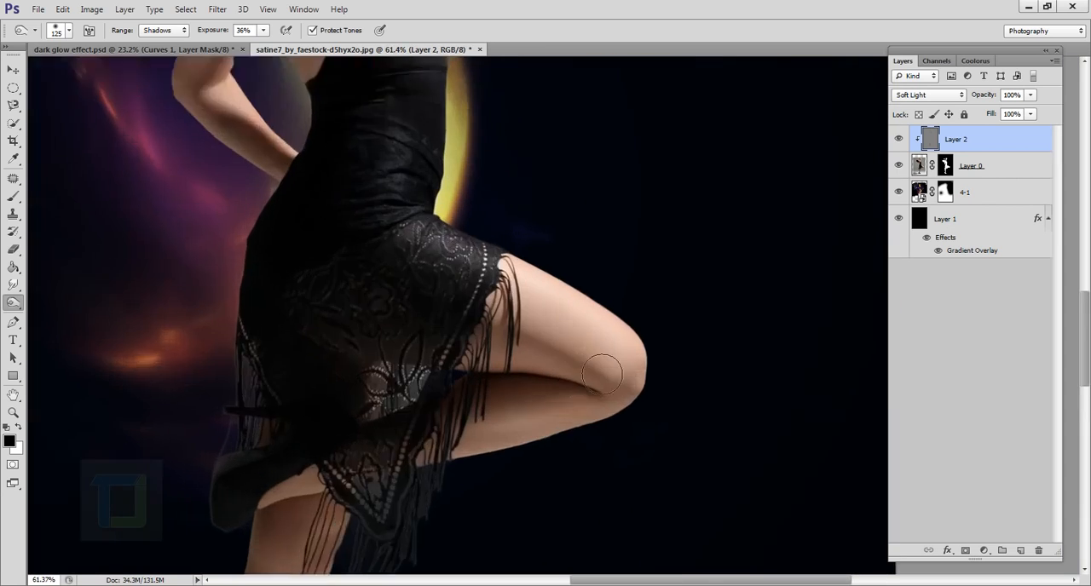
{"action": "scroll", "coordinate": [588, 382], "scroll_direction": "up", "scroll_amount": 4}
{"action": "key", "text": "bracketleft"}
{"action": "key", "text": "bracketleft"}
{"action": "left_click_drag", "start_coordinate": [655, 426], "coordinate": [529, 358]}
{"action": "left_click_drag", "start_coordinate": [584, 433], "coordinate": [673, 334]}
{"action": "left_click_drag", "start_coordinate": [685, 335], "coordinate": [631, 328]}
{"action": "left_click_drag", "start_coordinate": [546, 332], "coordinate": [409, 515]}
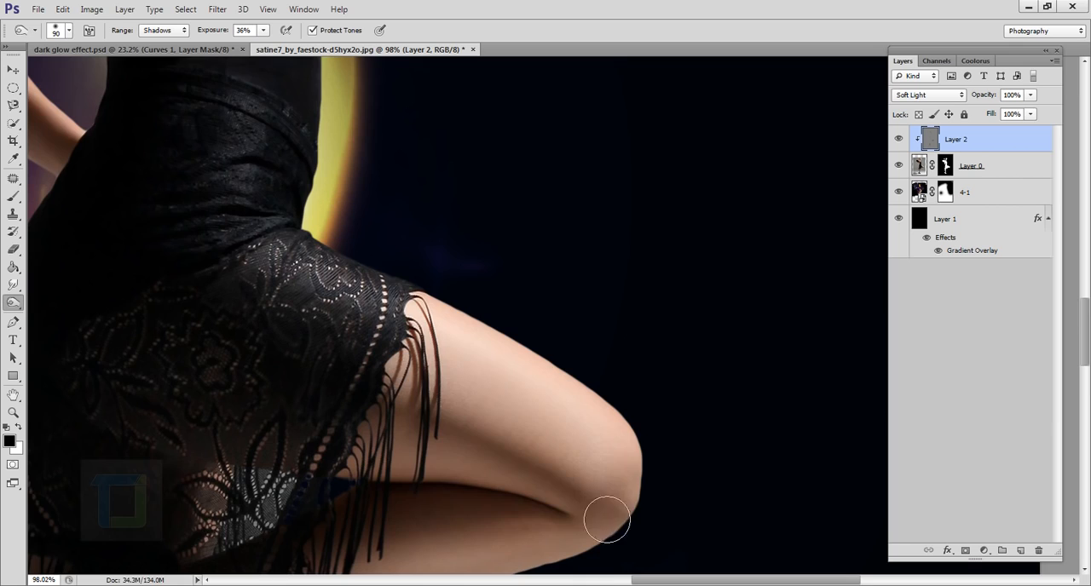
- Deepen the burned shadows on the dancer's legs and raised arm with the 90 px brush
{"action": "left_click_drag", "start_coordinate": [483, 319], "coordinate": [522, 364]}
{"action": "left_click_drag", "start_coordinate": [527, 258], "coordinate": [497, 233]}
{"action": "scroll", "coordinate": [497, 233], "scroll_direction": "down", "scroll_amount": 4}
{"action": "left_click_drag", "start_coordinate": [539, 115], "coordinate": [682, 520]}
{"action": "scroll", "coordinate": [432, 98], "scroll_direction": "up", "scroll_amount": 4}
{"action": "left_click_drag", "start_coordinate": [432, 98], "coordinate": [508, 319]}
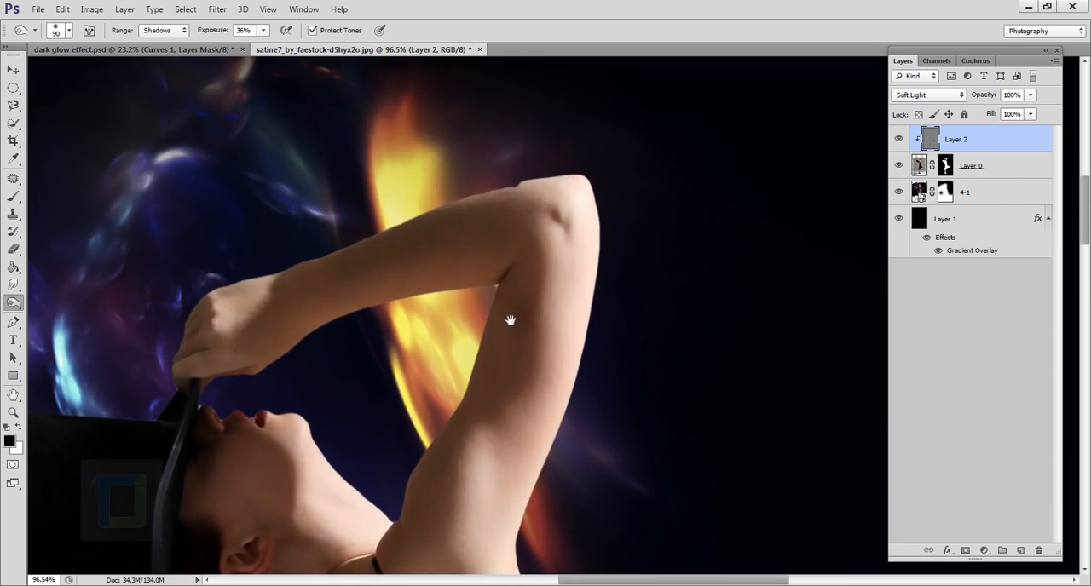
{"action": "left_click_drag", "start_coordinate": [444, 530], "coordinate": [453, 308]}
- Burn the shadows across the dancer's bare back with a 60 px brush
{"action": "scroll", "coordinate": [488, 396], "scroll_direction": "up", "scroll_amount": 3}
{"action": "key", "text": "bracketleft"}
{"action": "key", "text": "bracketleft"}
{"action": "key", "text": "bracketleft"}
{"action": "scroll", "coordinate": [508, 363], "scroll_direction": "down", "scroll_amount": 5}
{"action": "mouse_move", "coordinate": [452, 440]}
{"action": "left_mouse_down"}
{"action": "mouse_move", "coordinate": [492, 378]}
{"action": "mouse_move", "coordinate": [470, 297]}
{"action": "left_mouse_up"}
{"action": "scroll", "coordinate": [492, 378], "scroll_direction": "up", "scroll_amount": 4}
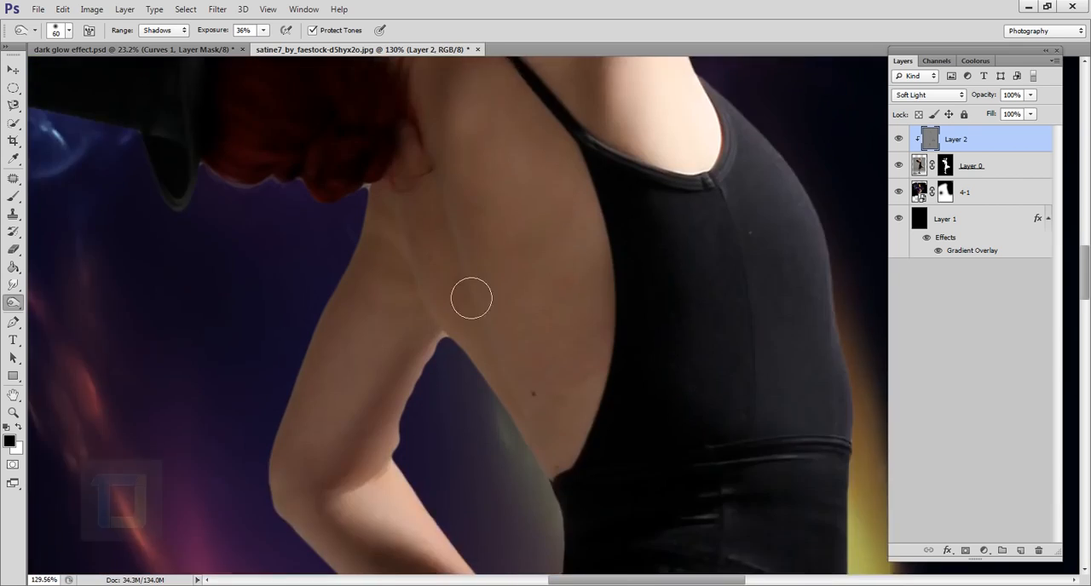
- Burn finer shadows on the dancer's body with a 40 px brush
{"action": "scroll", "coordinate": [472, 292], "scroll_direction": "up", "scroll_amount": 3}
{"action": "key", "text": "bracketleft"}
{"action": "key", "text": "bracketleft"}
{"action": "scroll", "coordinate": [684, 333], "scroll_direction": "up", "scroll_amount": 1}
{"action": "left_click_drag", "start_coordinate": [707, 318], "coordinate": [668, 294]}
{"action": "scroll", "coordinate": [589, 562], "scroll_direction": "down", "scroll_amount": 10}
{"action": "left_click_drag", "start_coordinate": [682, 546], "coordinate": [573, 347]}
{"action": "scroll", "coordinate": [580, 343], "scroll_direction": "down", "scroll_amount": 3}
{"action": "scroll", "coordinate": [601, 332], "scroll_direction": "down", "scroll_amount": 1}
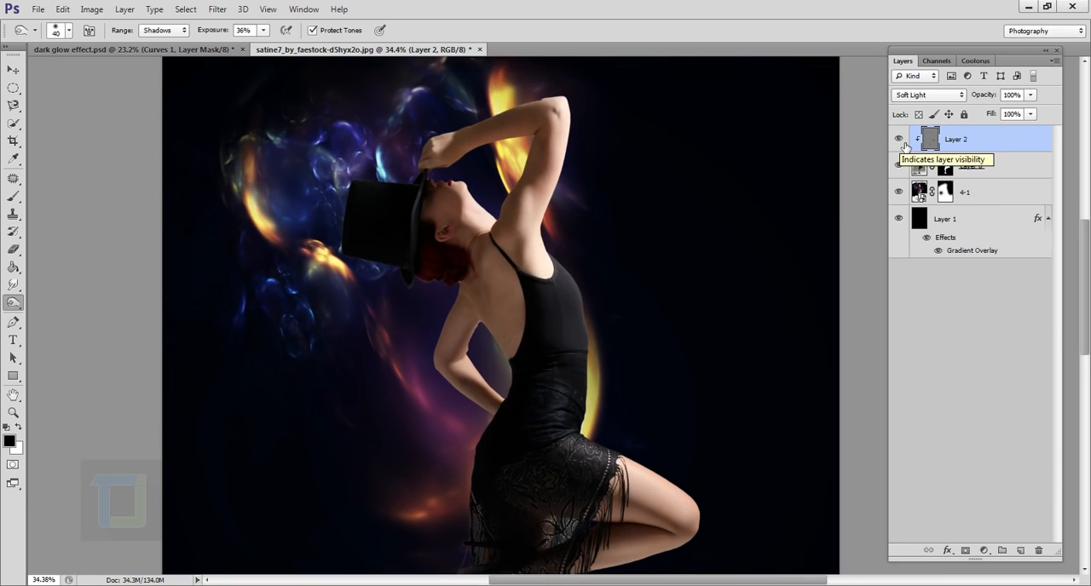
- Compare the dancer with and without the burned shadows by toggling Layer 2's visibility
{"action": "left_click", "coordinate": [905, 143]}
{"action": "left_click", "coordinate": [905, 143]}
{"action": "left_click", "coordinate": [904, 143]}
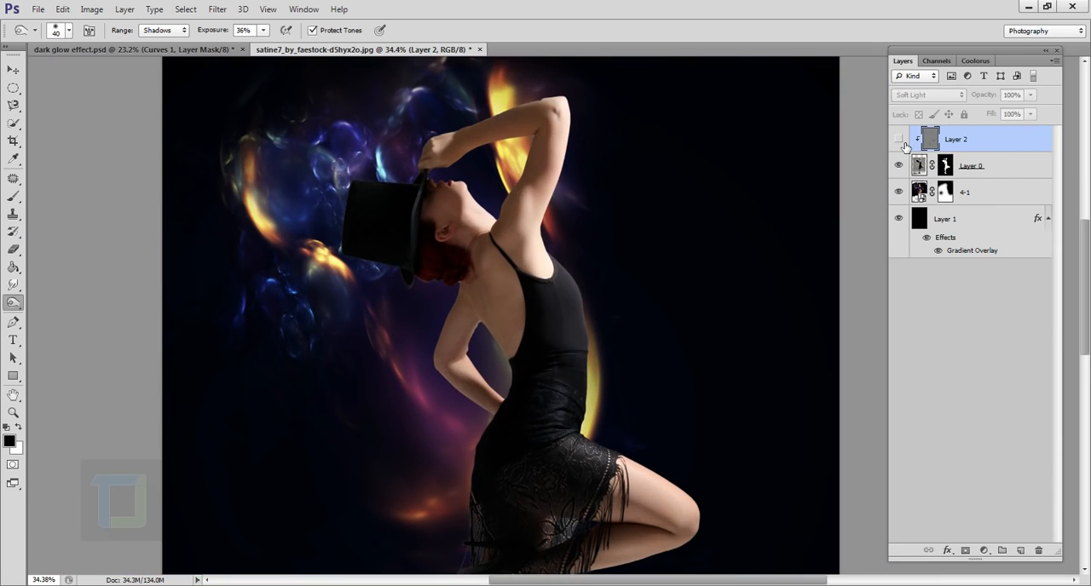
{"action": "left_click", "coordinate": [904, 143]}
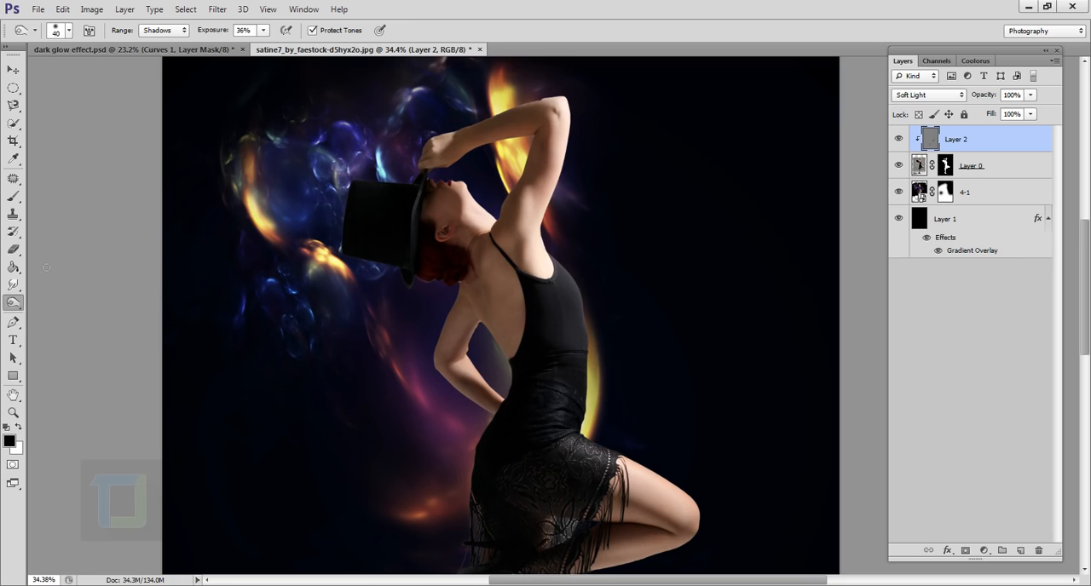
- Dodge the highlights around the dancer's shoulder and underarm on Layer 2 at 25% exposure
{"action": "right_click", "coordinate": [13, 303]}
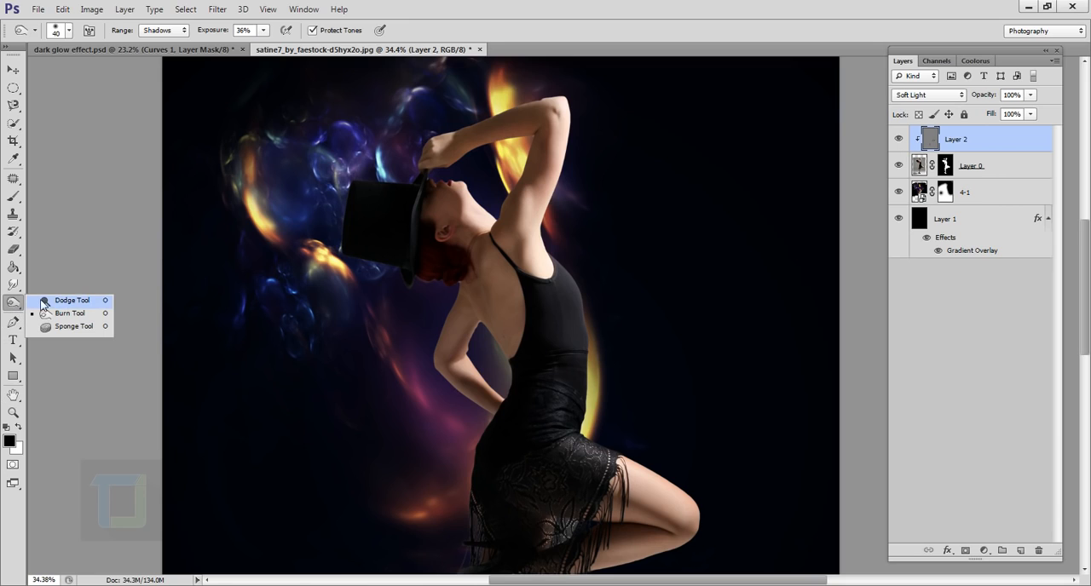
{"action": "left_click", "coordinate": [68, 302]}
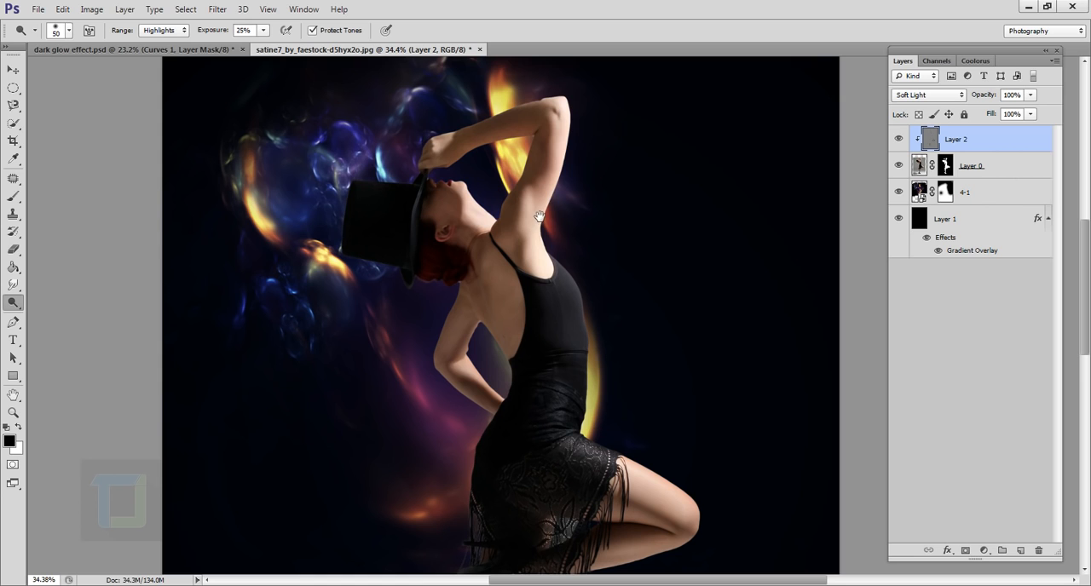
{"action": "scroll", "coordinate": [538, 215], "scroll_direction": "up", "scroll_amount": 5}
{"action": "key", "text": "bracketright"}
{"action": "key", "text": "bracketright"}
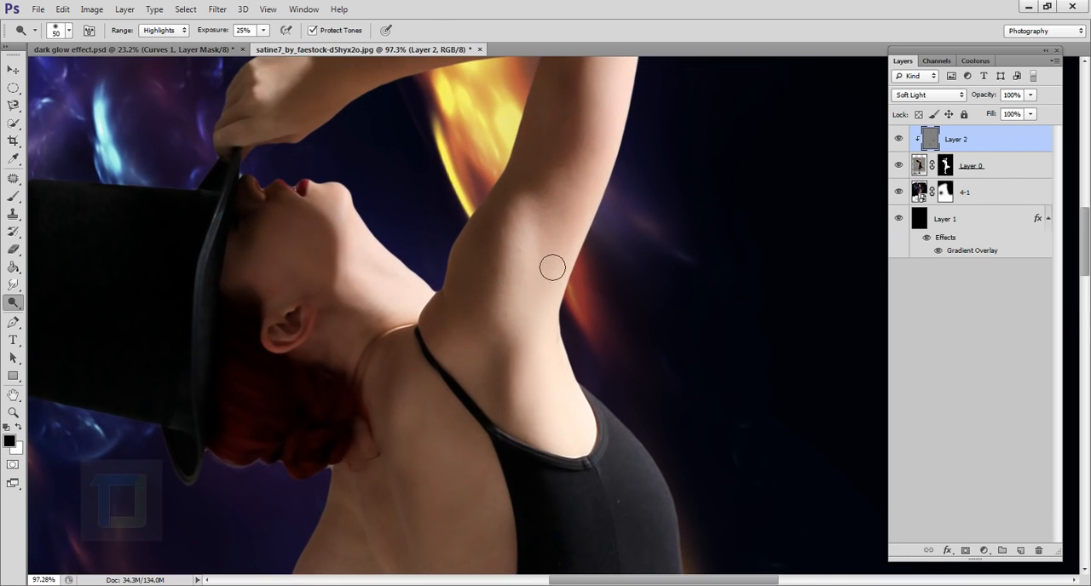
{"action": "left_click_drag", "start_coordinate": [535, 275], "coordinate": [536, 456]}
- Dodge the highlights on the dancer's back with a 45 px brush, lowering the exposure to 11%
{"action": "scroll", "coordinate": [272, 277], "scroll_direction": "up", "scroll_amount": 7}
{"action": "key", "text": "bracketleft"}
{"action": "key", "text": "bracketleft"}
{"action": "key", "text": "bracketleft"}
{"action": "left_click_drag", "start_coordinate": [614, 511], "coordinate": [562, 38]}
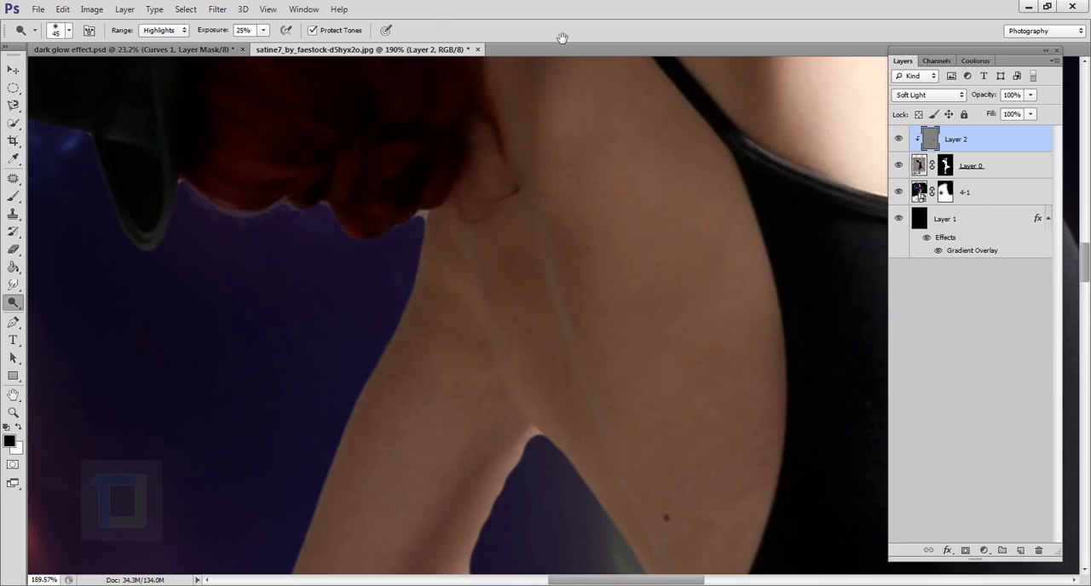
{"action": "scroll", "coordinate": [562, 264], "scroll_direction": "down", "scroll_amount": 1}
{"action": "left_click_drag", "start_coordinate": [563, 294], "coordinate": [542, 183]}
{"action": "left_click_drag", "start_coordinate": [222, 32], "coordinate": [210, 34]}
{"action": "left_click_drag", "start_coordinate": [539, 375], "coordinate": [536, 155]}
- Dodge the highlights along the bent arm behind the dancer, enlarging the brush to 60 px
{"action": "scroll", "coordinate": [511, 341], "scroll_direction": "up", "scroll_amount": 1}
{"action": "key", "text": "bracketright"}
{"action": "key", "text": "bracketright"}
{"action": "key", "text": "bracketright"}
{"action": "key", "text": "bracketright"}
{"action": "key", "text": "bracketright"}
{"action": "key", "text": "bracketright"}
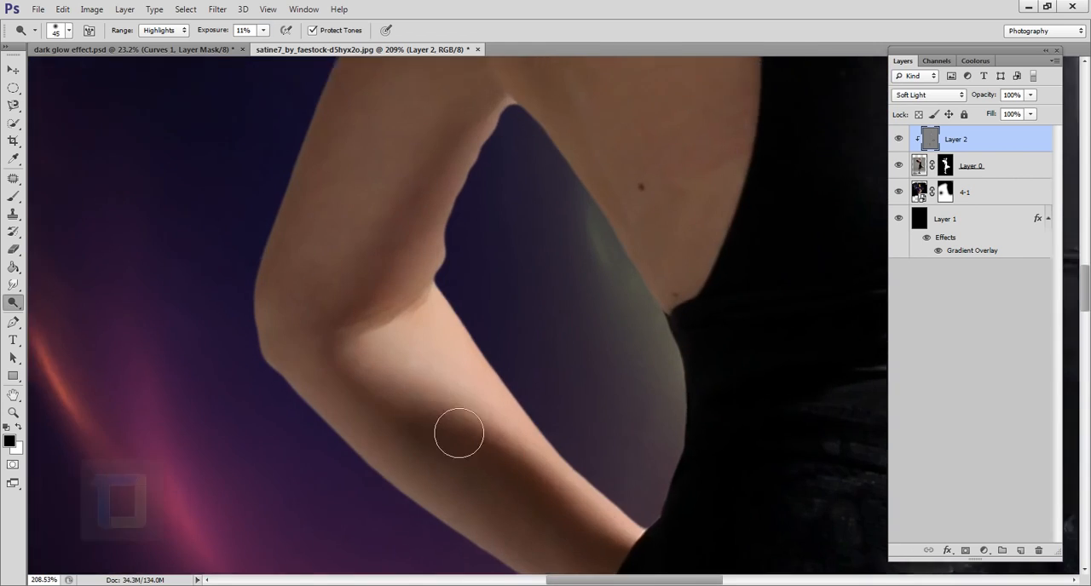
{"action": "left_click_drag", "start_coordinate": [546, 494], "coordinate": [470, 274]}
{"action": "scroll", "coordinate": [486, 384], "scroll_direction": "up", "scroll_amount": 1}
{"action": "scroll", "coordinate": [493, 402], "scroll_direction": "down", "scroll_amount": 12}
{"action": "scroll", "coordinate": [464, 230], "scroll_direction": "up", "scroll_amount": 11}
{"action": "left_click_drag", "start_coordinate": [426, 493], "coordinate": [463, 288]}
{"action": "key", "text": "bracketright"}
{"action": "key", "text": "bracketright"}
{"action": "left_click_drag", "start_coordinate": [546, 383], "coordinate": [528, 221]}
{"action": "scroll", "coordinate": [520, 299], "scroll_direction": "down", "scroll_amount": 12}
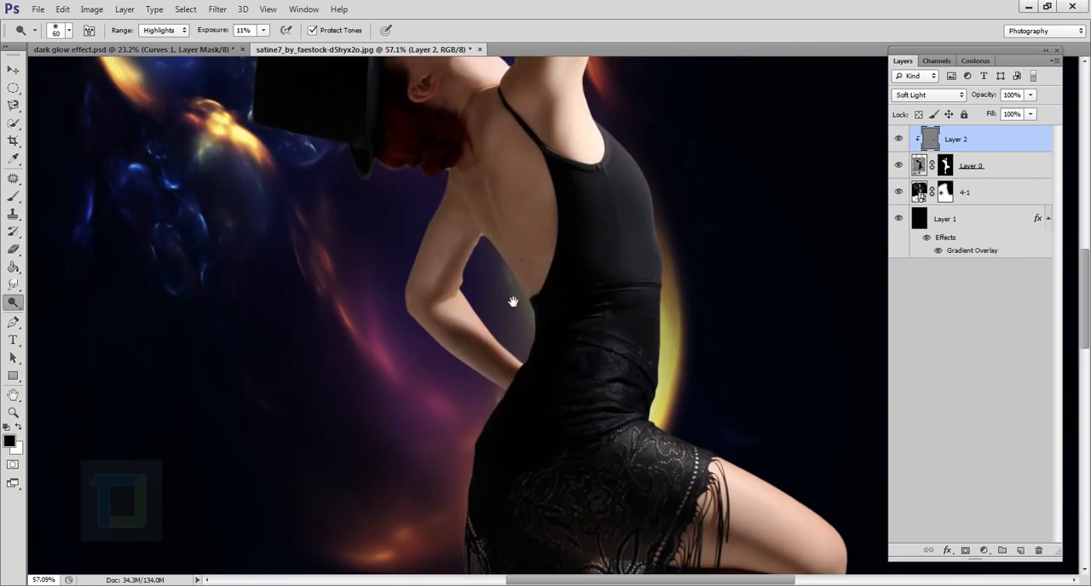
- Dodge the highlights on the thigh and calf of the dancer's bent leg with the 60 px brush
{"action": "scroll", "coordinate": [767, 502], "scroll_direction": "up", "scroll_amount": 6}
{"action": "left_click_drag", "start_coordinate": [761, 537], "coordinate": [623, 331]}
{"action": "scroll", "coordinate": [715, 337], "scroll_direction": "up", "scroll_amount": 1}
{"action": "left_click_drag", "start_coordinate": [619, 474], "coordinate": [636, 316]}
{"action": "scroll", "coordinate": [636, 318], "scroll_direction": "up", "scroll_amount": 3}
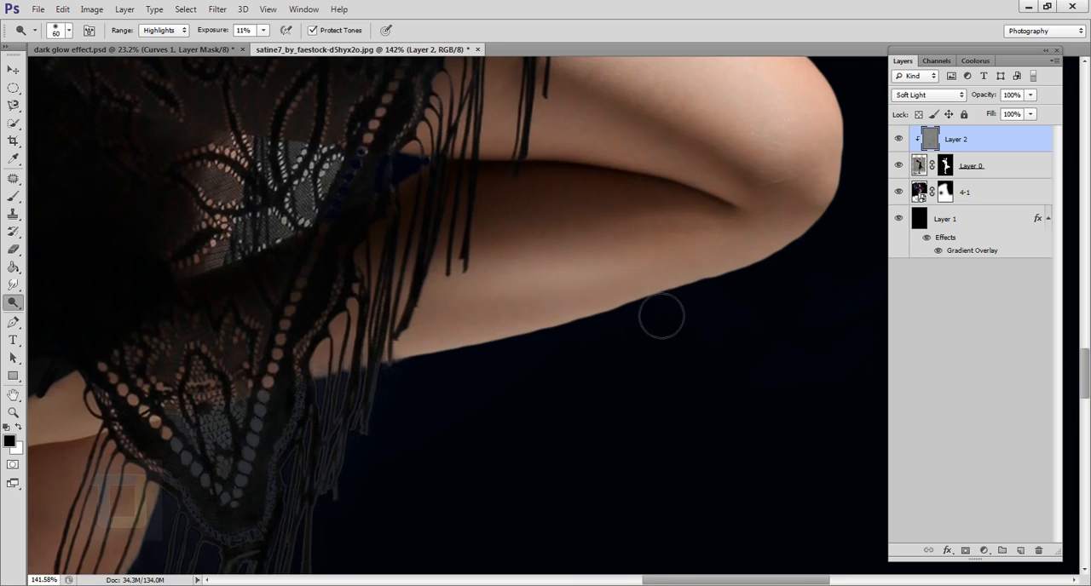
{"action": "scroll", "coordinate": [660, 316], "scroll_direction": "up", "scroll_amount": 1}
{"action": "left_click_drag", "start_coordinate": [545, 354], "coordinate": [659, 222]}
- Dodge the highlights along the dancer's standing leg with a 90 px brush
{"action": "scroll", "coordinate": [660, 221], "scroll_direction": "down", "scroll_amount": 5}
{"action": "left_click_drag", "start_coordinate": [401, 503], "coordinate": [432, 249]}
{"action": "key", "text": "bracketright"}
{"action": "key", "text": "bracketright"}
{"action": "key", "text": "bracketright"}
{"action": "left_click_drag", "start_coordinate": [423, 205], "coordinate": [441, 458]}
{"action": "left_click_drag", "start_coordinate": [450, 255], "coordinate": [461, 338]}
{"action": "scroll", "coordinate": [461, 338], "scroll_direction": "up", "scroll_amount": 1}
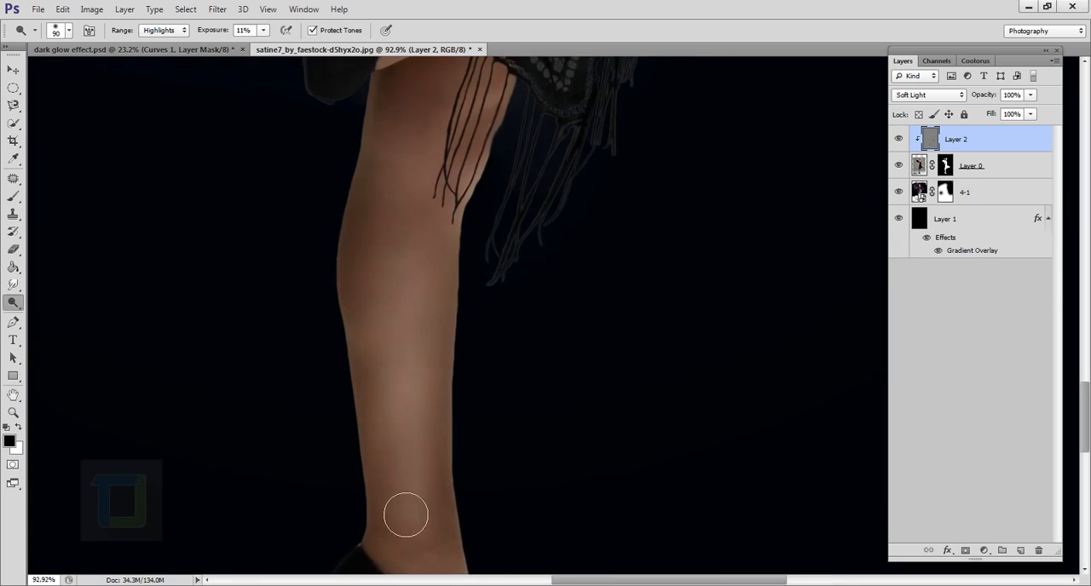
{"action": "scroll", "coordinate": [406, 516], "scroll_direction": "down", "scroll_amount": 11}
{"action": "scroll", "coordinate": [461, 397], "scroll_direction": "up", "scroll_amount": 12}
- Reduce the dodge brush to 50 px for the fine highlights on the dancer's upper back
{"action": "key", "text": "bracketleft"}
{"action": "key", "text": "bracketleft"}
{"action": "key", "text": "bracketleft"}
{"action": "key", "text": "bracketleft"}
{"action": "scroll", "coordinate": [459, 345], "scroll_direction": "down", "scroll_amount": 11}
{"action": "scroll", "coordinate": [473, 373], "scroll_direction": "up", "scroll_amount": 15}
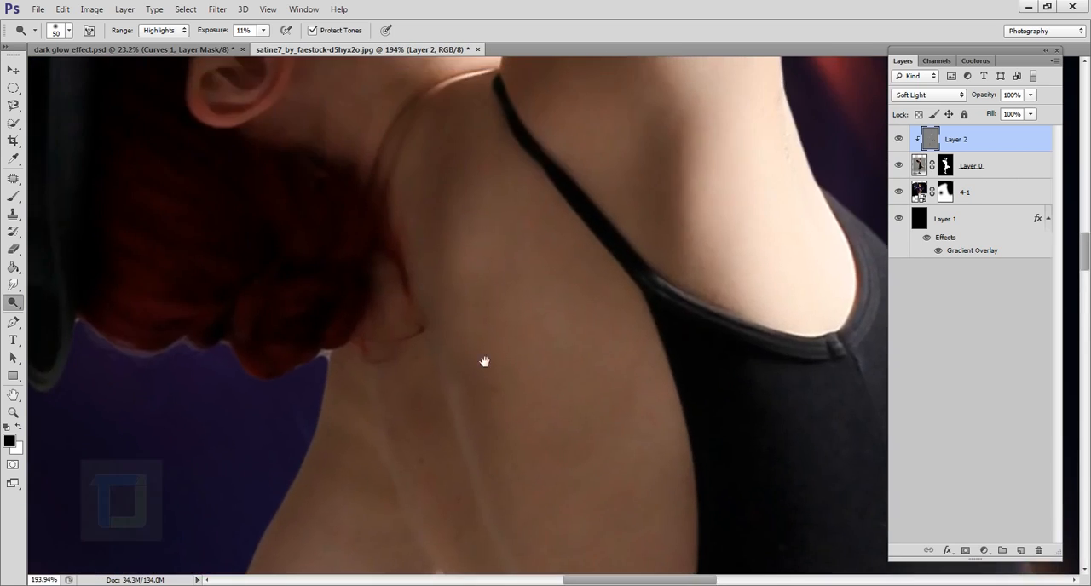
- Check the combined dodging and burning by switching Layer 2 off and on
{"action": "scroll", "coordinate": [482, 363], "scroll_direction": "down", "scroll_amount": 16}
{"action": "left_click", "coordinate": [898, 139]}
{"action": "left_click", "coordinate": [898, 139]}
{"action": "scroll", "coordinate": [460, 273], "scroll_direction": "down", "scroll_amount": 6}
{"action": "left_click", "coordinate": [899, 139]}
{"action": "left_click", "coordinate": [898, 139]}
- Touch up the highlights on the dancer's bent leg with the 50 px dodge brush
{"action": "scroll", "coordinate": [645, 363], "scroll_direction": "up", "scroll_amount": 18}
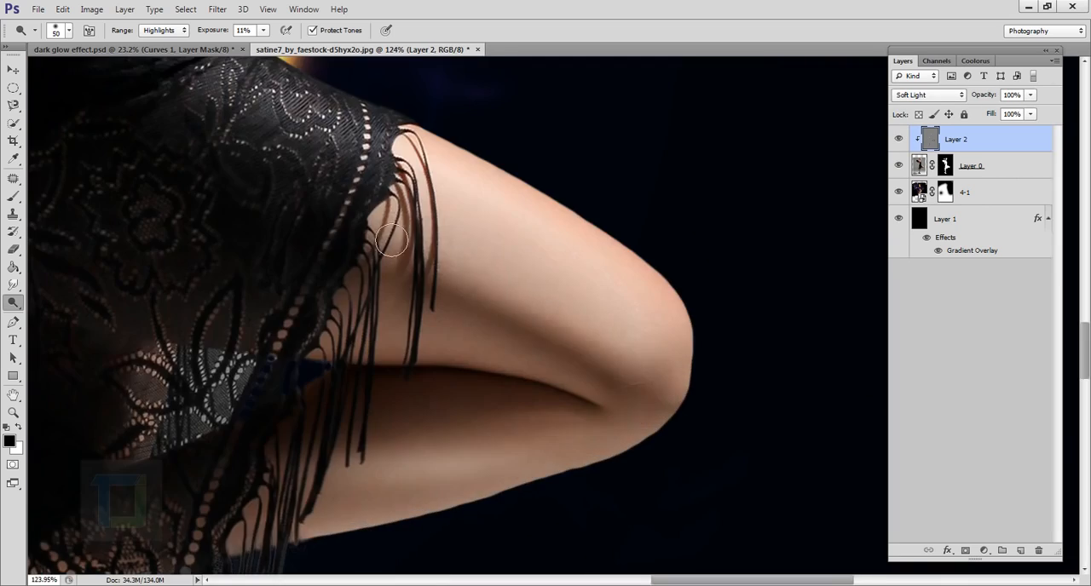
{"action": "scroll", "coordinate": [631, 366], "scroll_direction": "down", "scroll_amount": 6}
{"action": "left_click_drag", "start_coordinate": [384, 511], "coordinate": [537, 196]}
{"action": "scroll", "coordinate": [794, 327], "scroll_direction": "down", "scroll_amount": 8}
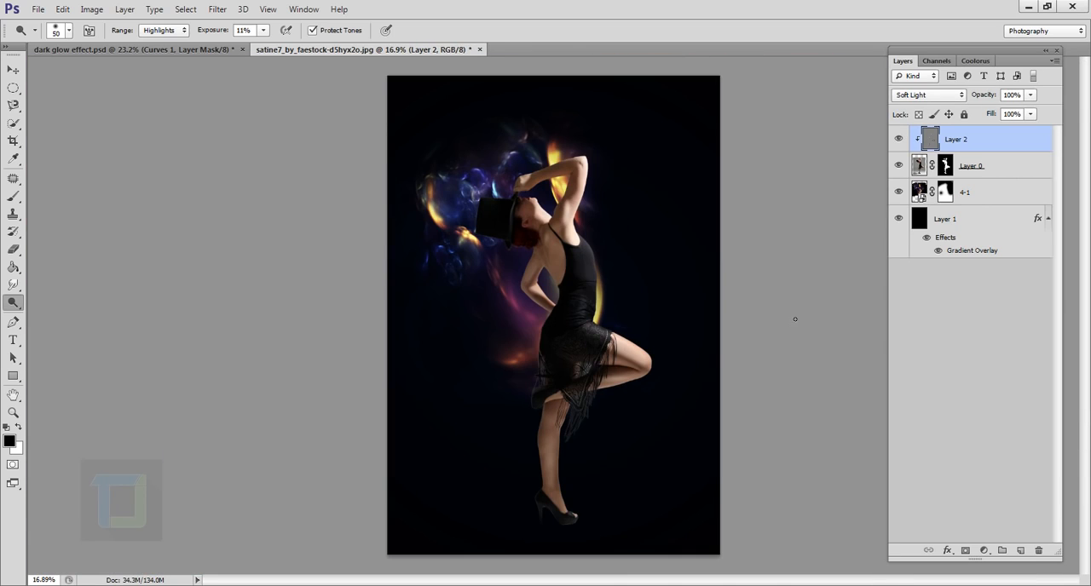
- Add a Color Balance adjustment layer above Layer 2 and clip it to the dancer
{"action": "left_click", "coordinate": [985, 550]}
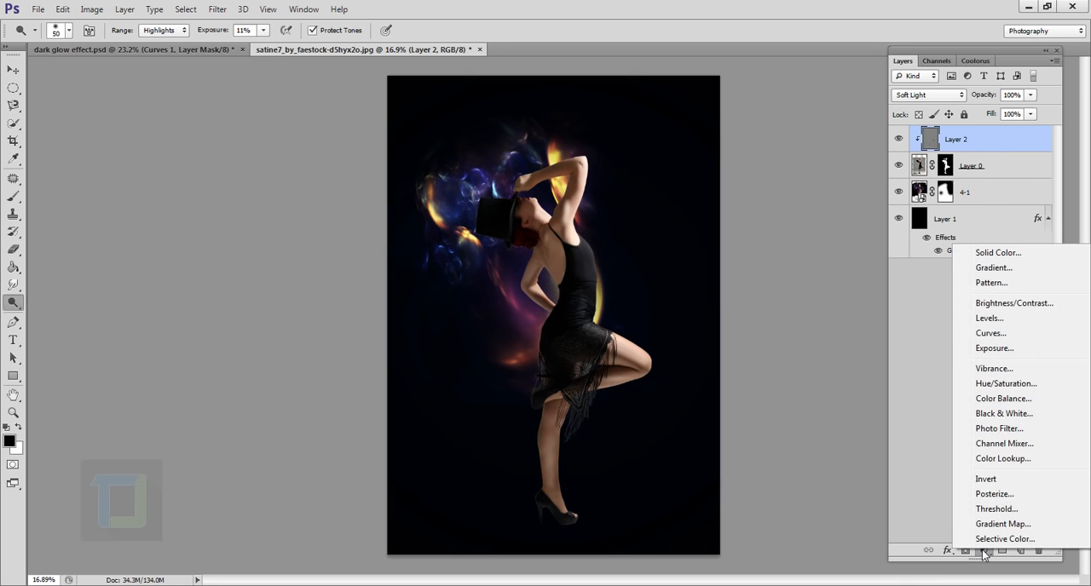
{"action": "left_click", "coordinate": [986, 401]}
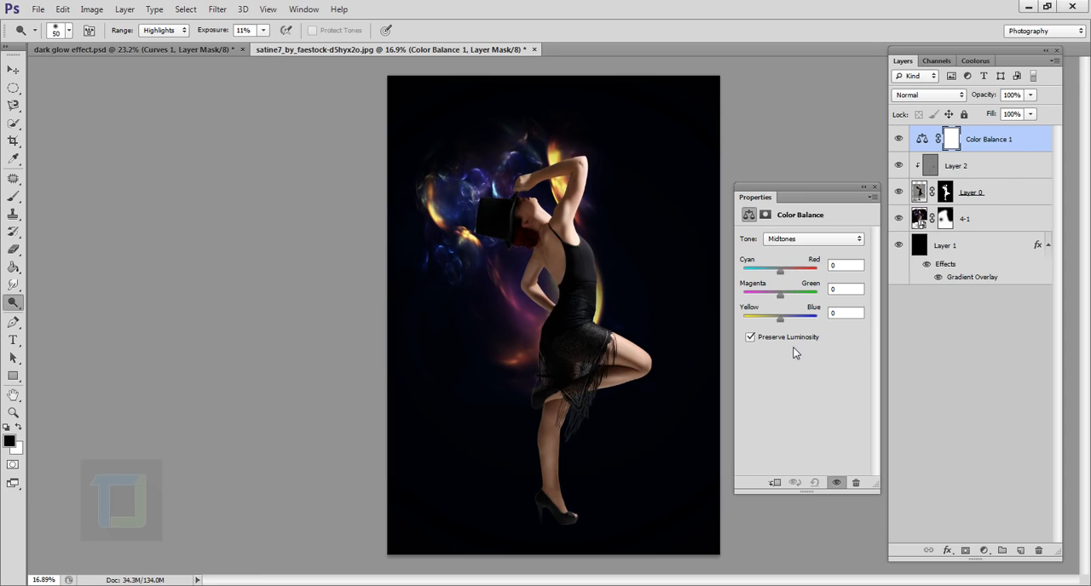
{"action": "left_click", "coordinate": [774, 482]}
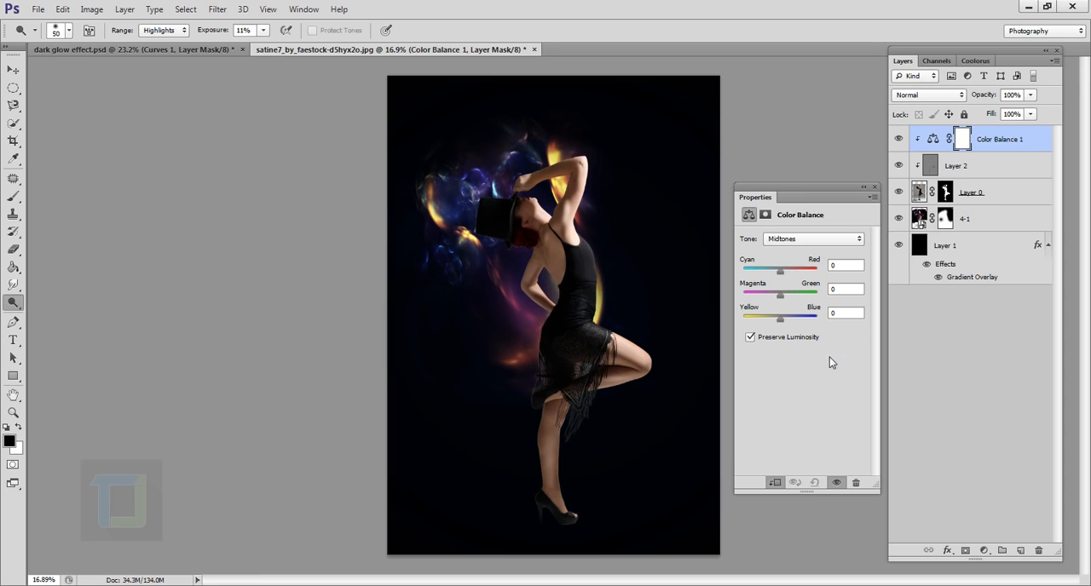
- Shift the Color Balance highlights toward yellow by setting Yellow-Blue to -26
{"action": "left_click", "coordinate": [792, 241]}
{"action": "left_click", "coordinate": [791, 277]}
{"action": "left_click_drag", "start_coordinate": [778, 321], "coordinate": [773, 320]}
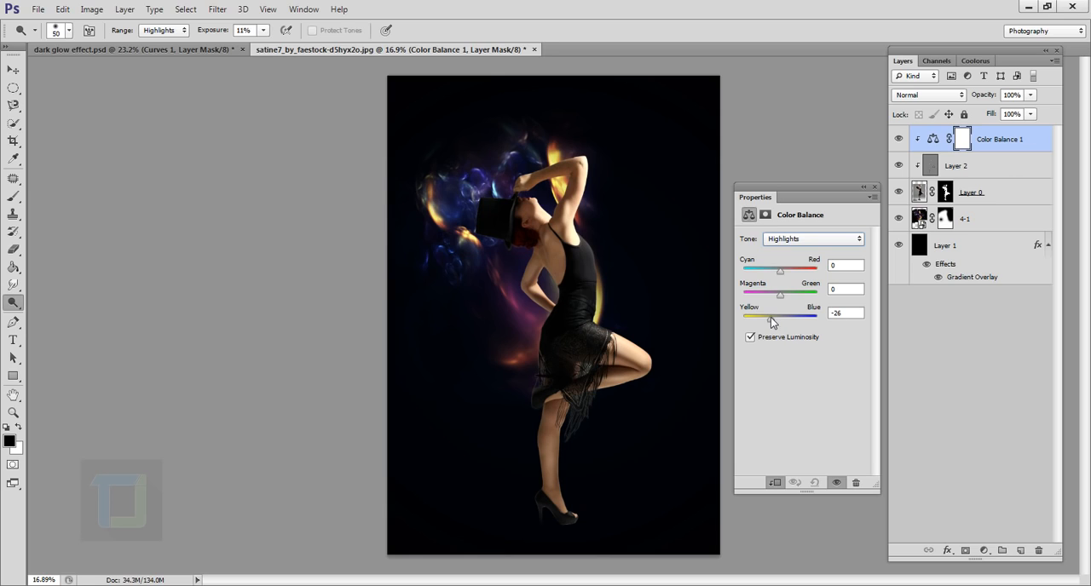
- Set the Color Balance shadows' Yellow-Blue value to +13 and check the adjustment's effect on the dancer
{"action": "left_click", "coordinate": [798, 239]}
{"action": "left_click", "coordinate": [799, 256]}
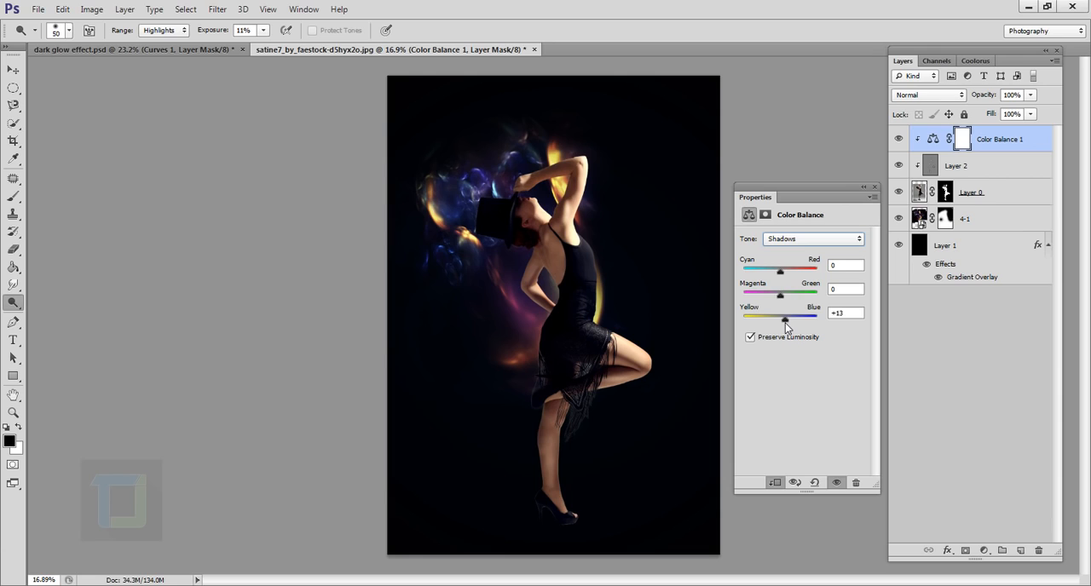
{"action": "left_click", "coordinate": [874, 187]}
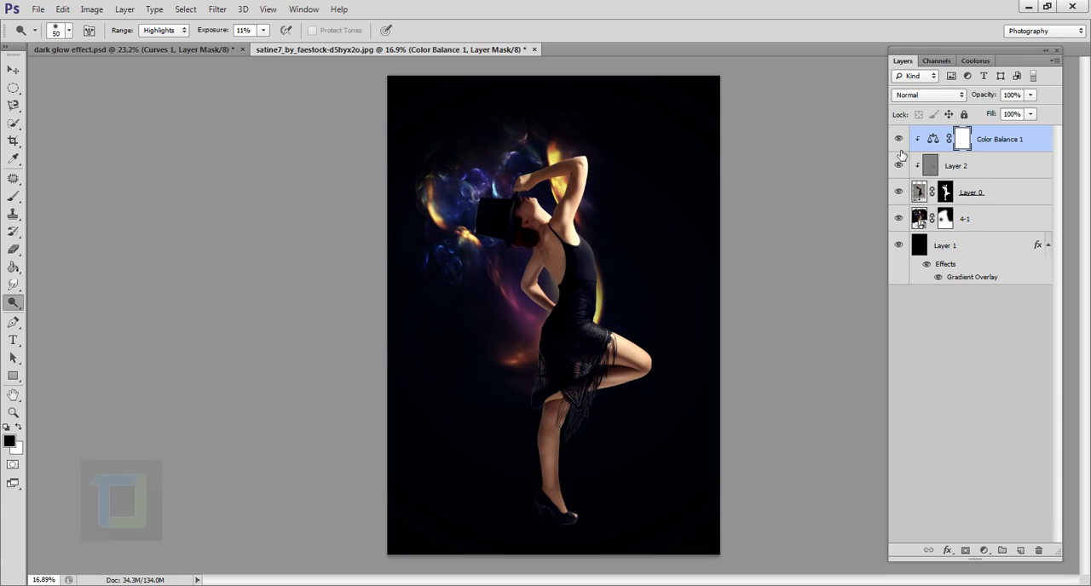
{"action": "left_click", "coordinate": [902, 143]}
{"action": "left_click", "coordinate": [901, 144]}
- Place 4-11.png from the Fractle lights folder as the uppermost layer and set its blend mode to Screen
{"action": "left_click", "coordinate": [38, 8]}
{"action": "left_click", "coordinate": [68, 237]}
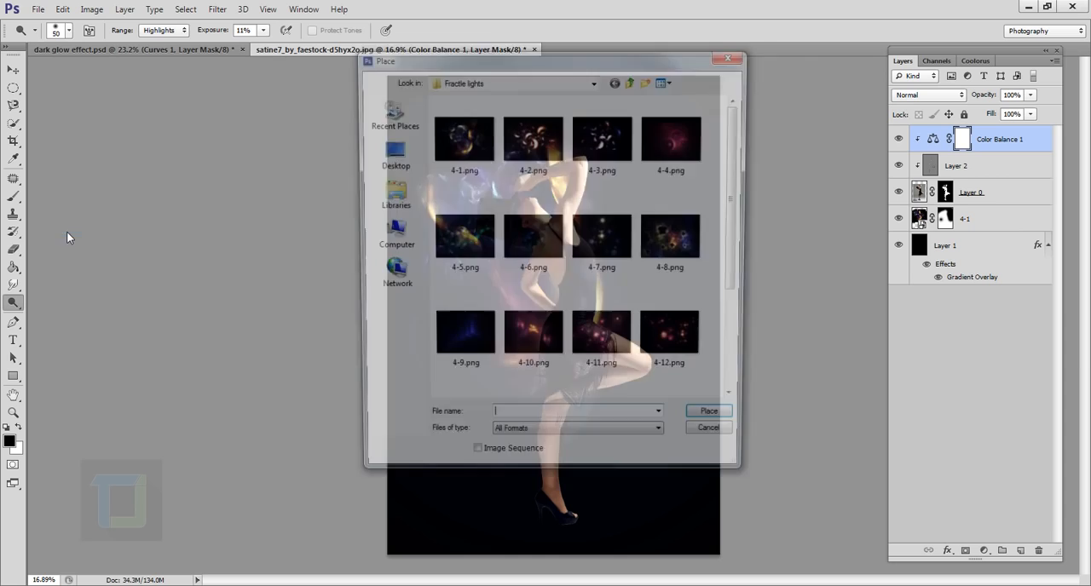
{"action": "left_click", "coordinate": [605, 344]}
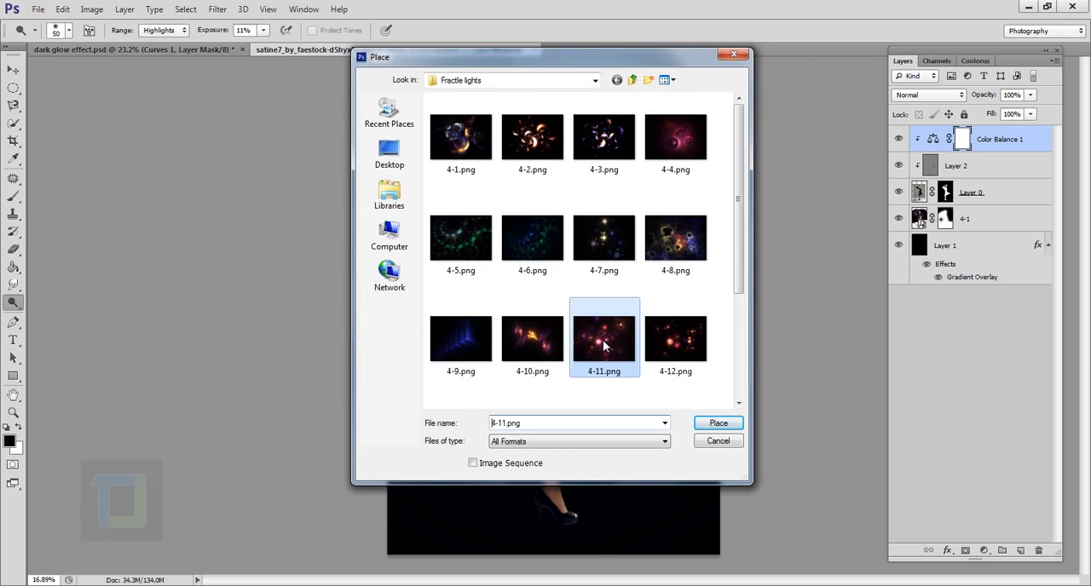
{"action": "left_click", "coordinate": [718, 423]}
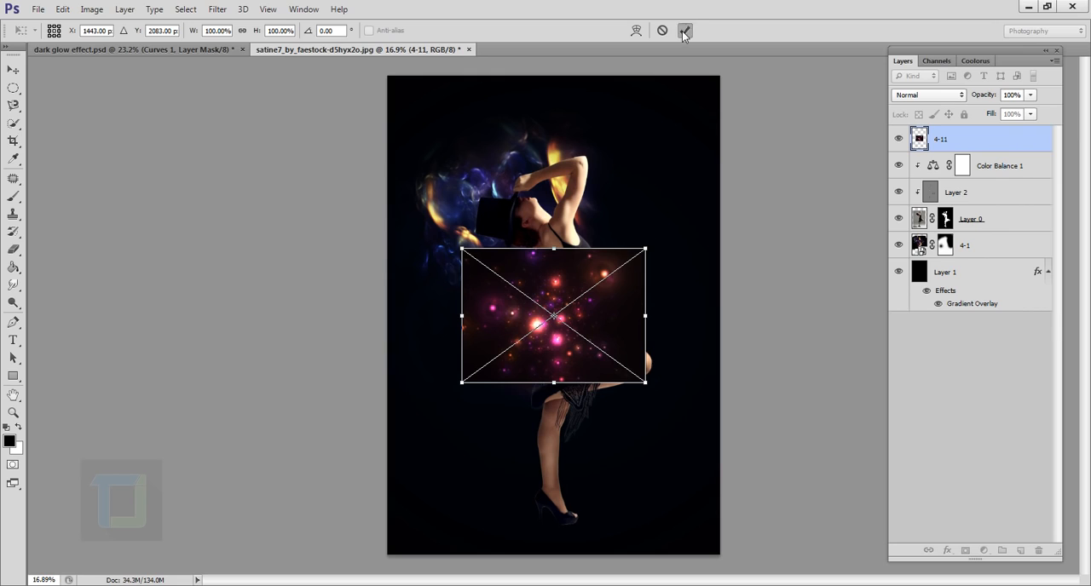
{"action": "left_click", "coordinate": [684, 30]}
{"action": "left_click", "coordinate": [934, 96]}
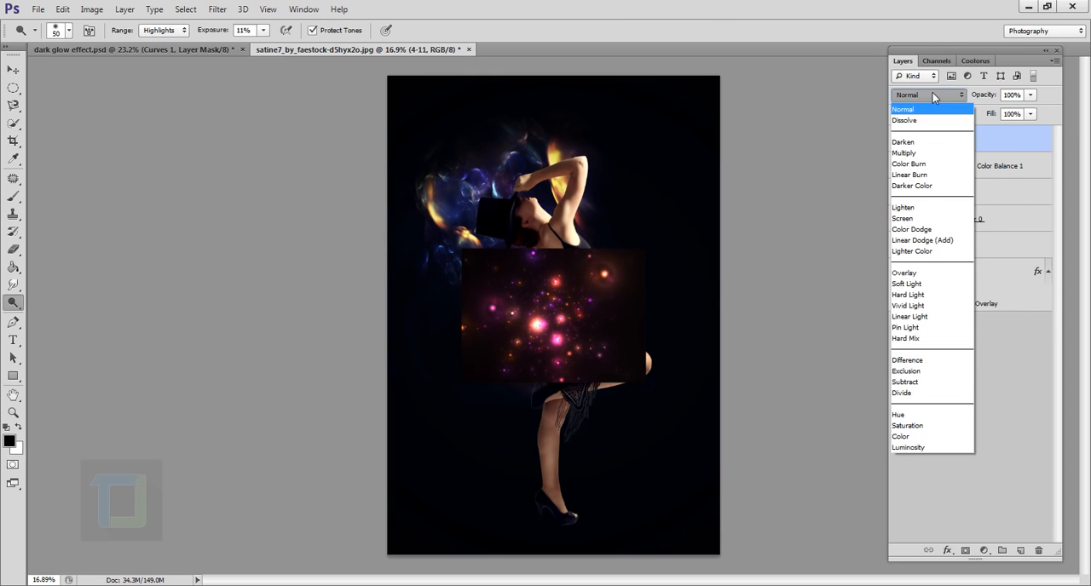
{"action": "left_click", "coordinate": [910, 220]}
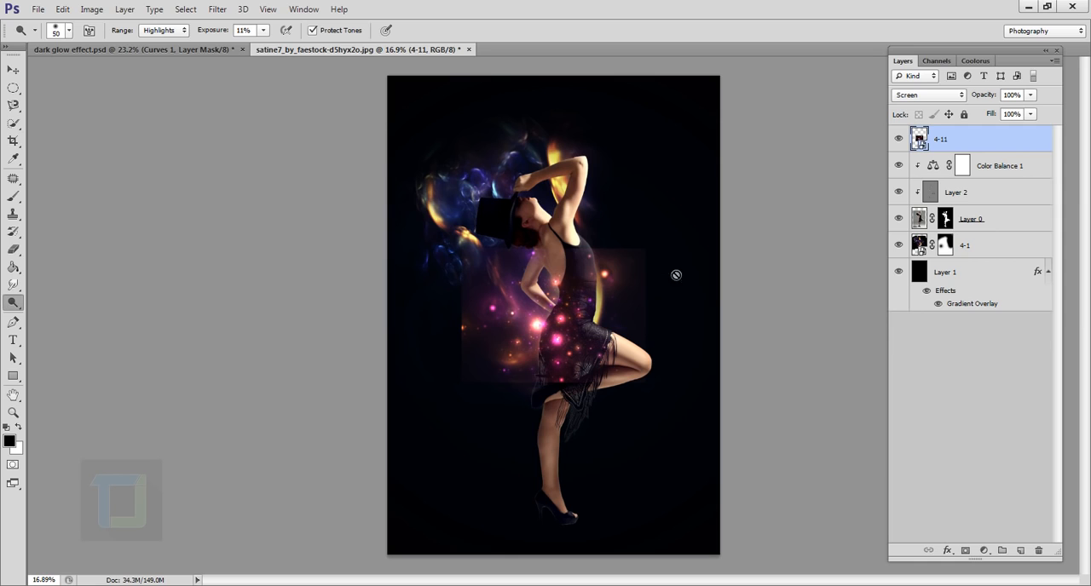
- Scale the 4-11 lights to about 136%, rotate them about 7.5° and position them over the dancer's torso
{"action": "key", "text": "ctrl+t"}
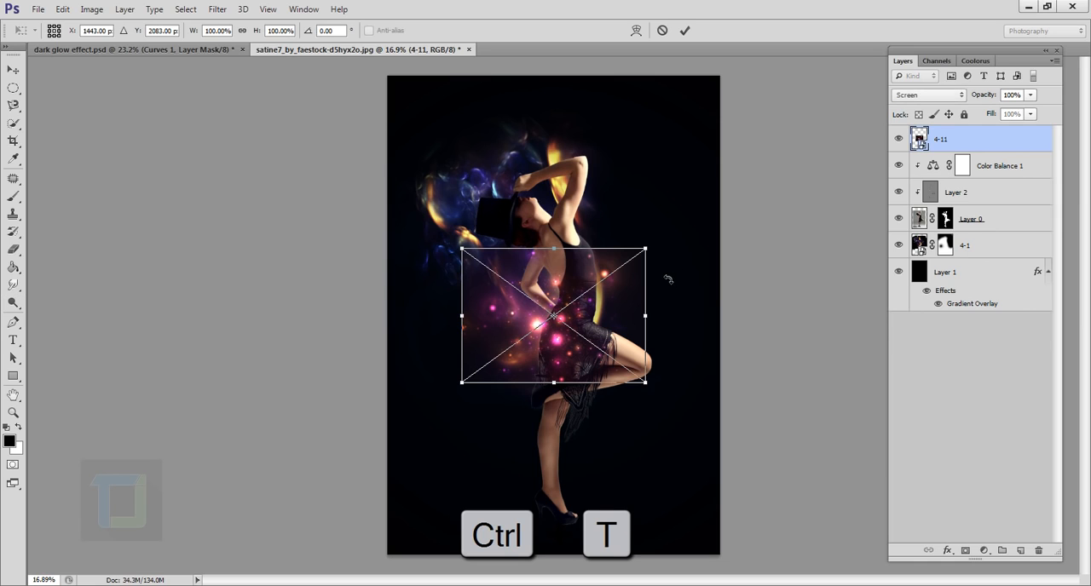
{"action": "left_click_drag", "start_coordinate": [650, 256], "coordinate": [674, 355]}
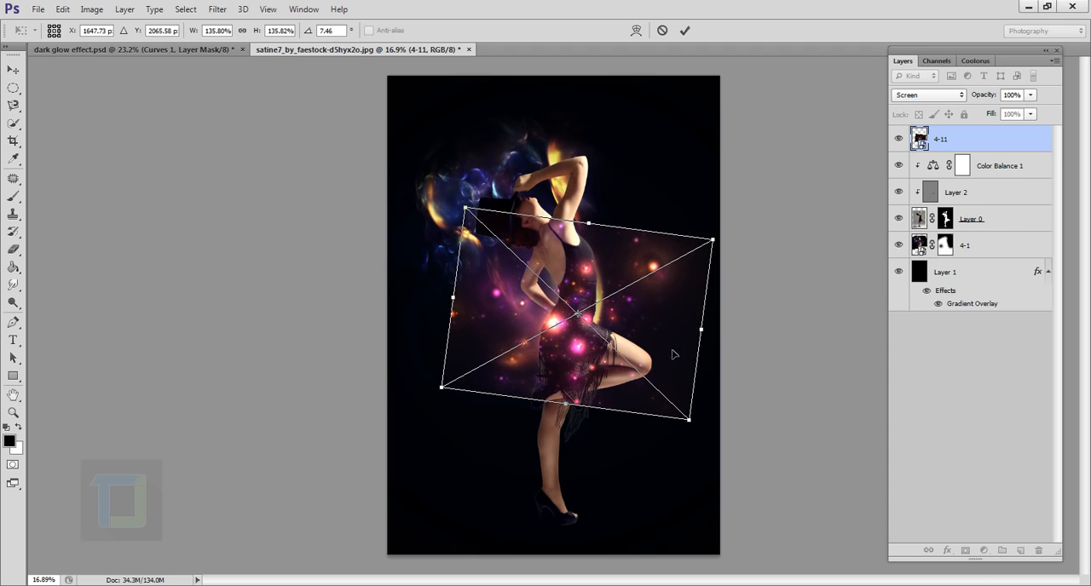
{"action": "left_click", "coordinate": [685, 31]}
{"action": "key", "text": "o"}
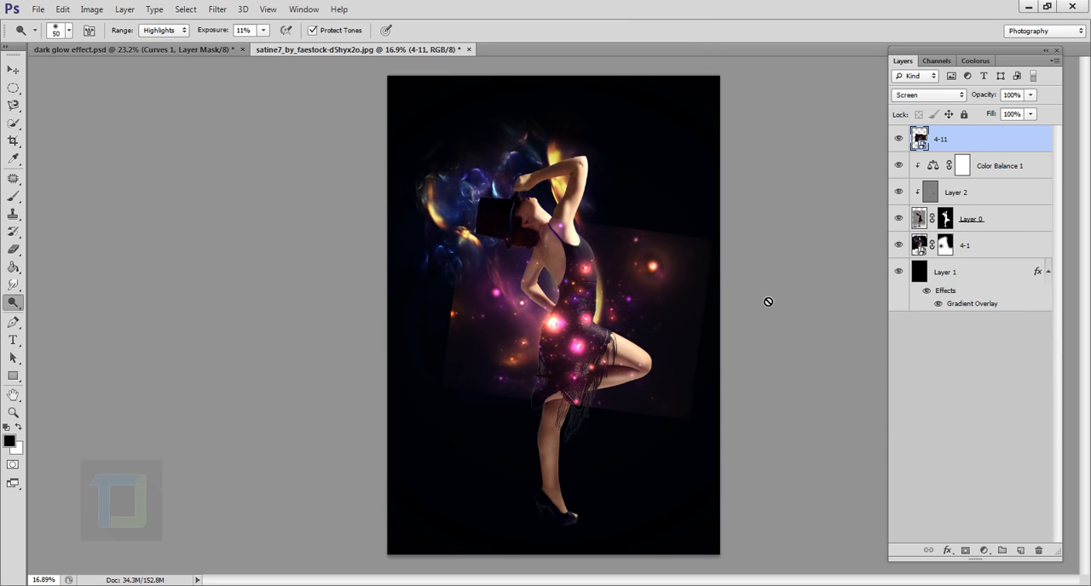
- Rasterize the 4-11 layer and darken its lights with Levels by setting the midtone input to 0.72
{"action": "right_click", "coordinate": [1006, 140]}
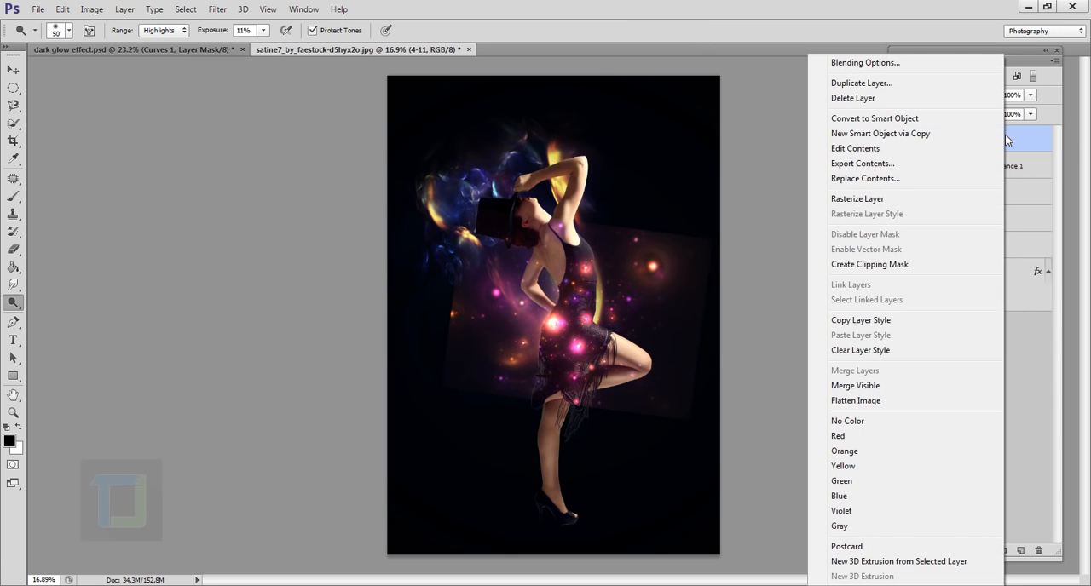
{"action": "left_click", "coordinate": [893, 204]}
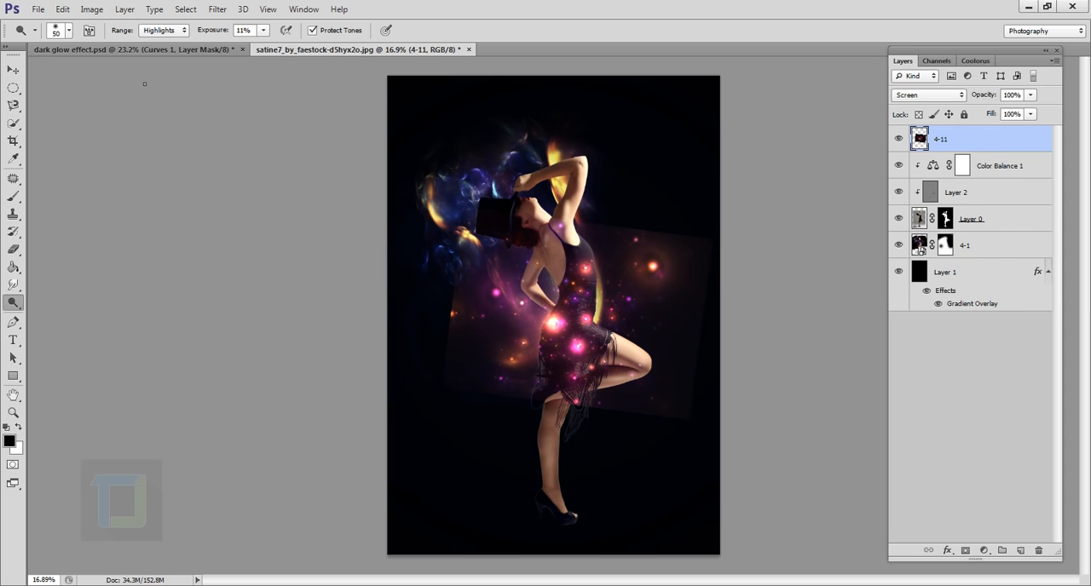
{"action": "left_click", "coordinate": [91, 10]}
{"action": "mouse_move", "coordinate": [128, 44]}
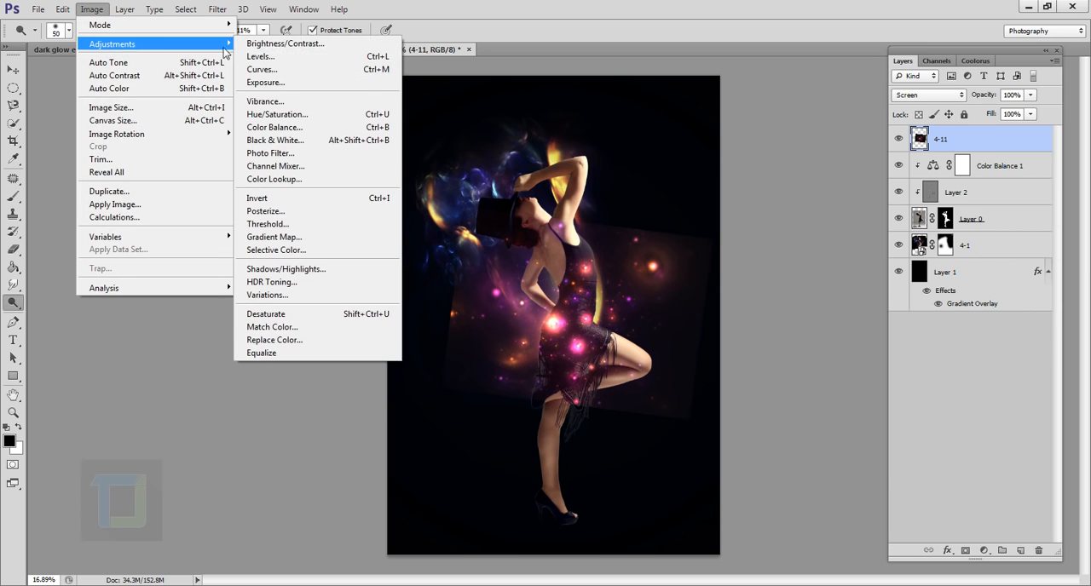
{"action": "left_click", "coordinate": [260, 56]}
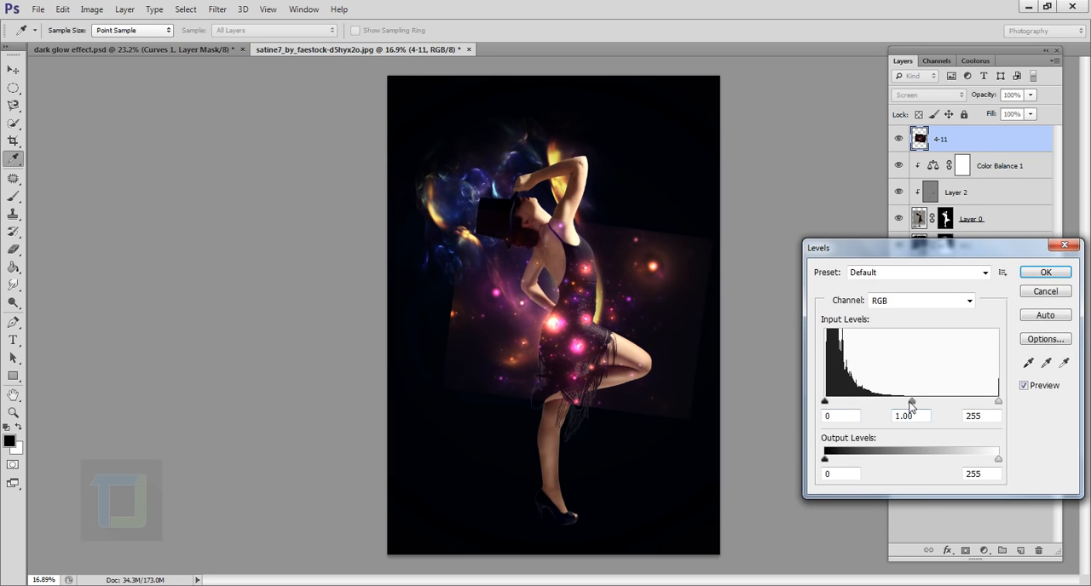
{"action": "left_click_drag", "start_coordinate": [914, 406], "coordinate": [932, 408]}
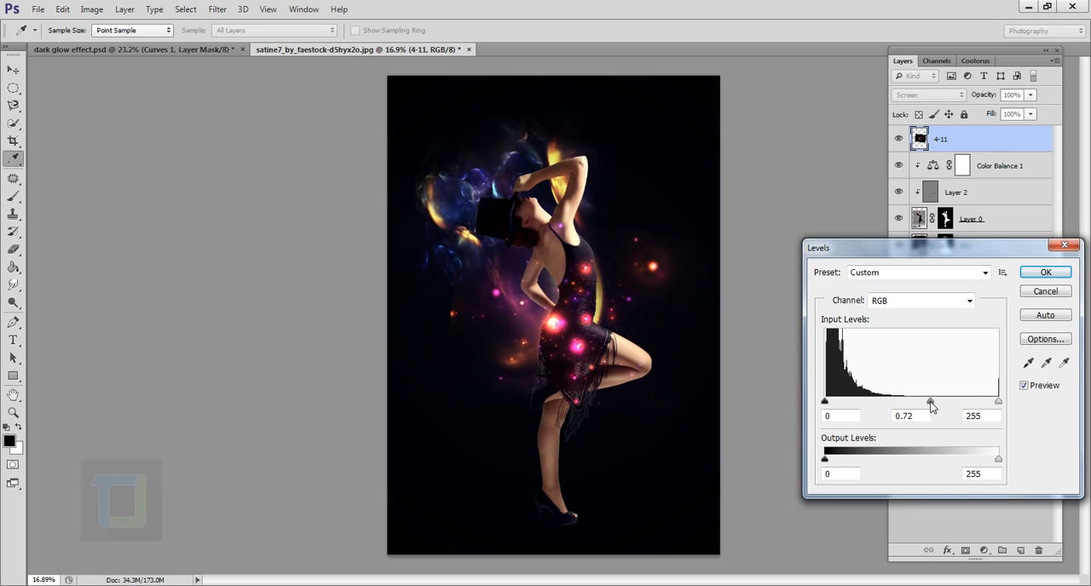
{"action": "left_click", "coordinate": [1046, 272]}
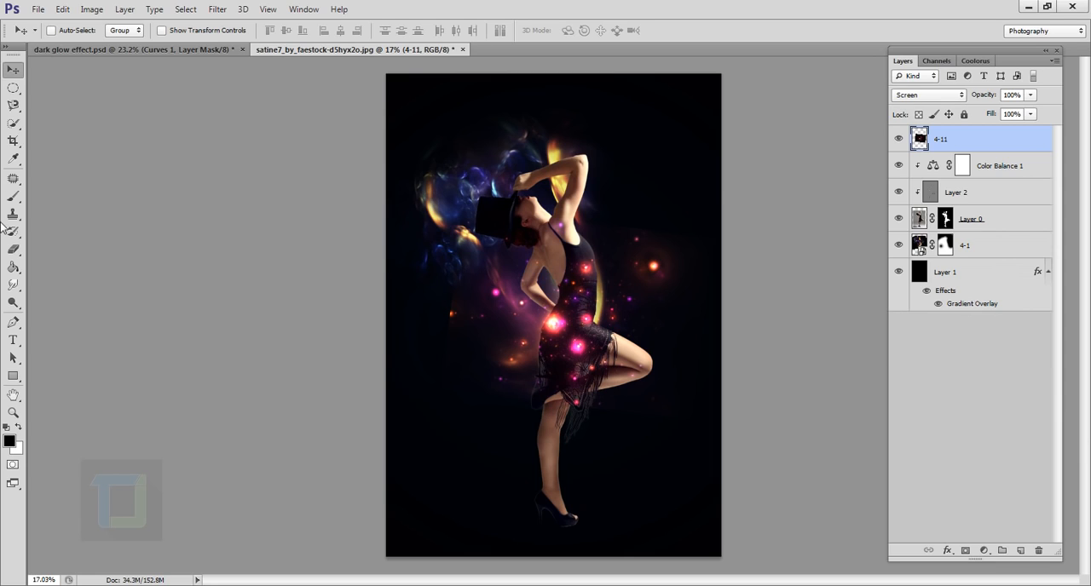
- Erase the 4-11 lights covering the dancer's dress and hips with a soft round eraser
{"action": "left_click", "coordinate": [14, 249]}
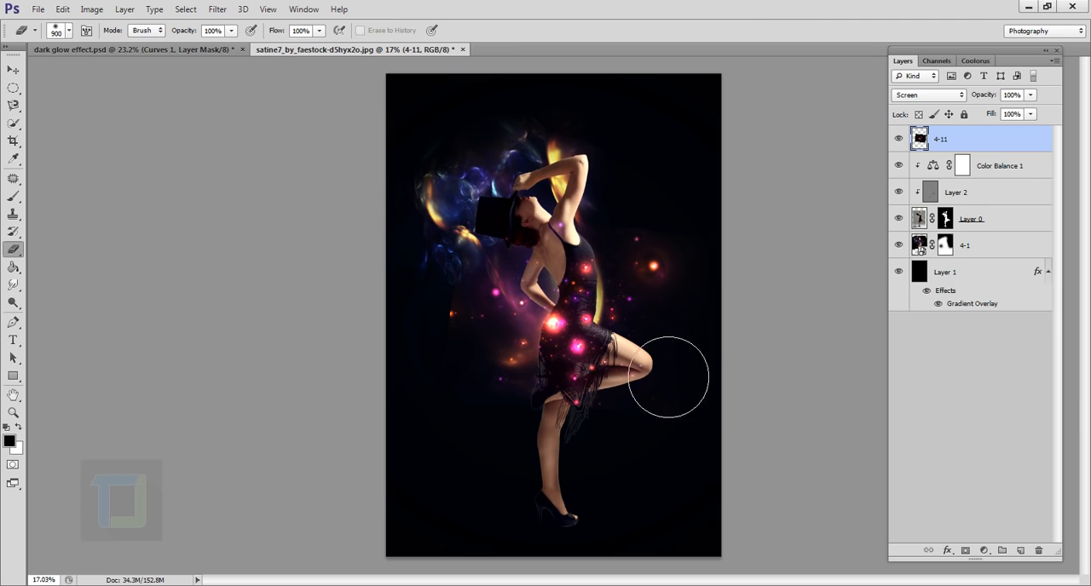
{"action": "key", "text": "bracketleft"}
{"action": "key", "text": "bracketleft"}
{"action": "key", "text": "bracketleft"}
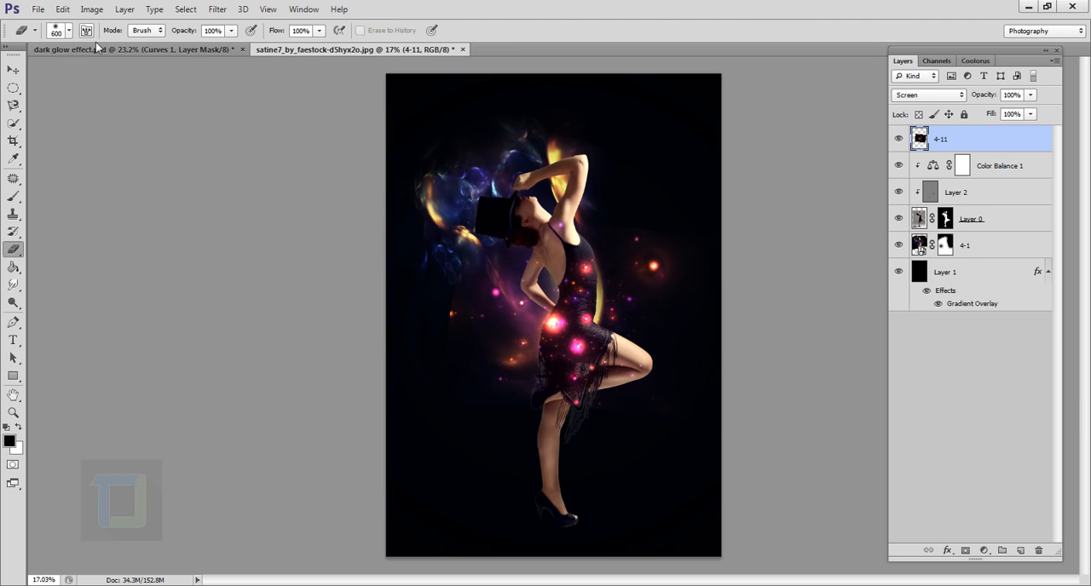
{"action": "left_click", "coordinate": [70, 31]}
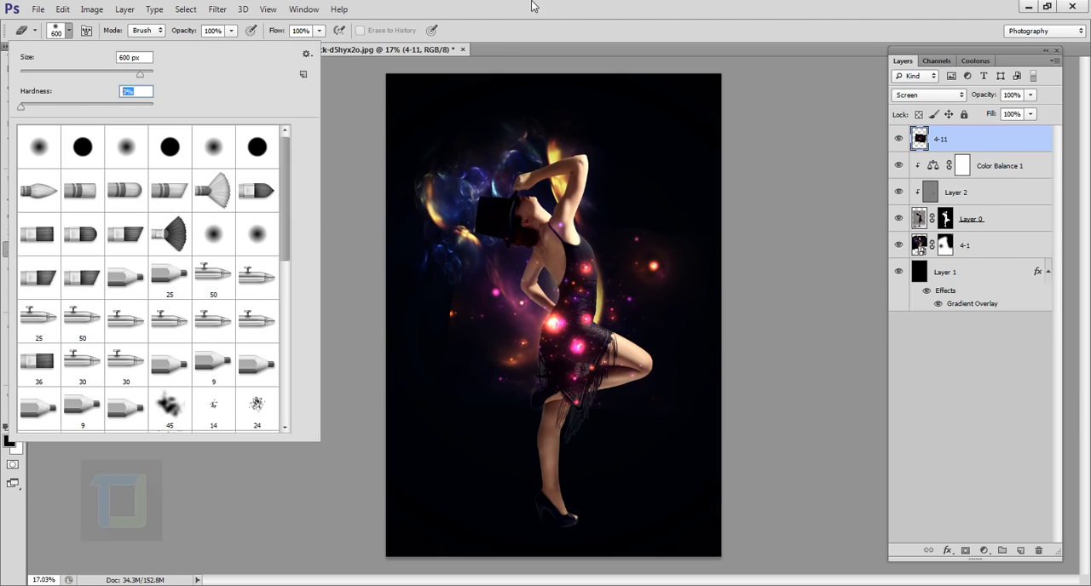
{"action": "left_click", "coordinate": [534, 6]}
{"action": "scroll", "coordinate": [599, 333], "scroll_direction": "up", "scroll_amount": 2}
{"action": "key", "text": "bracketleft"}
{"action": "key", "text": "bracketleft"}
{"action": "key", "text": "bracketleft"}
{"action": "left_click_drag", "start_coordinate": [606, 351], "coordinate": [591, 417]}
{"action": "scroll", "coordinate": [580, 380], "scroll_direction": "up", "scroll_amount": 3}
{"action": "mouse_move", "coordinate": [566, 315]}
{"action": "left_mouse_down"}
{"action": "mouse_move", "coordinate": [621, 332]}
{"action": "mouse_move", "coordinate": [598, 481]}
{"action": "left_mouse_up"}
- Erase the stray 4-11 lights around the dancer, enlarging the soft eraser to 800 px
{"action": "mouse_move", "coordinate": [789, 198]}
{"action": "left_mouse_down"}
{"action": "mouse_move", "coordinate": [565, 298]}
{"action": "mouse_move", "coordinate": [655, 353]}
{"action": "left_mouse_up"}
{"action": "key", "text": "bracketright"}
{"action": "key", "text": "bracketright"}
{"action": "key", "text": "bracketright"}
{"action": "key", "text": "bracketright"}
{"action": "key", "text": "bracketright"}
{"action": "scroll", "coordinate": [403, 429], "scroll_direction": "down", "scroll_amount": 1}
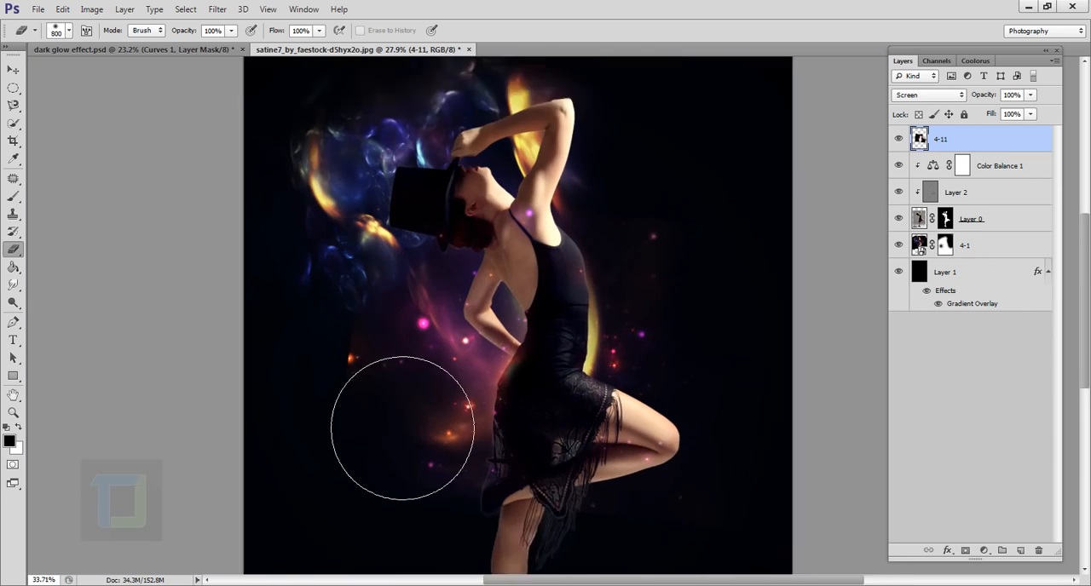
{"action": "scroll", "coordinate": [403, 429], "scroll_direction": "down", "scroll_amount": 2}
{"action": "key", "text": "bracketleft"}
{"action": "key", "text": "bracketleft"}
{"action": "key", "text": "bracketleft"}
{"action": "key", "text": "bracketleft"}
{"action": "key", "text": "bracketleft"}
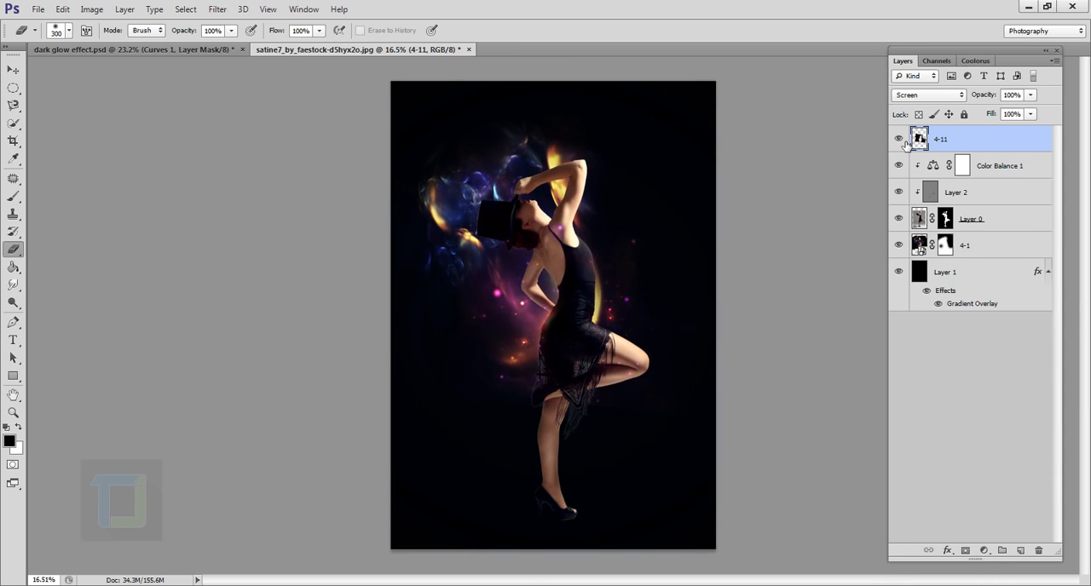
- Place 4-10.png from the Fractle lights folder as the uppermost layer and set its blend mode to Screen
{"action": "left_click", "coordinate": [39, 8]}
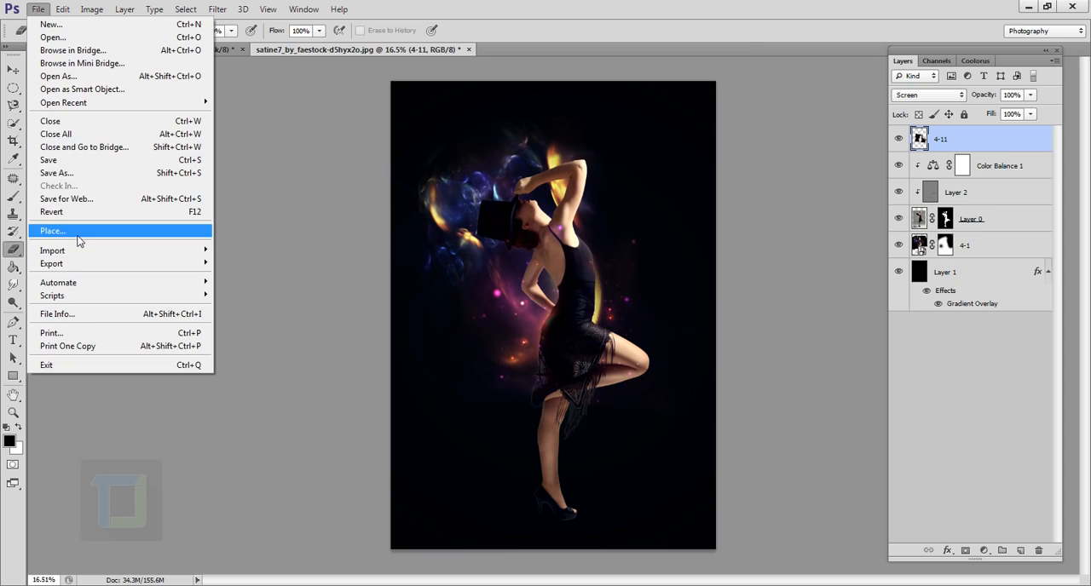
{"action": "left_click", "coordinate": [76, 232]}
{"action": "left_click", "coordinate": [529, 345]}
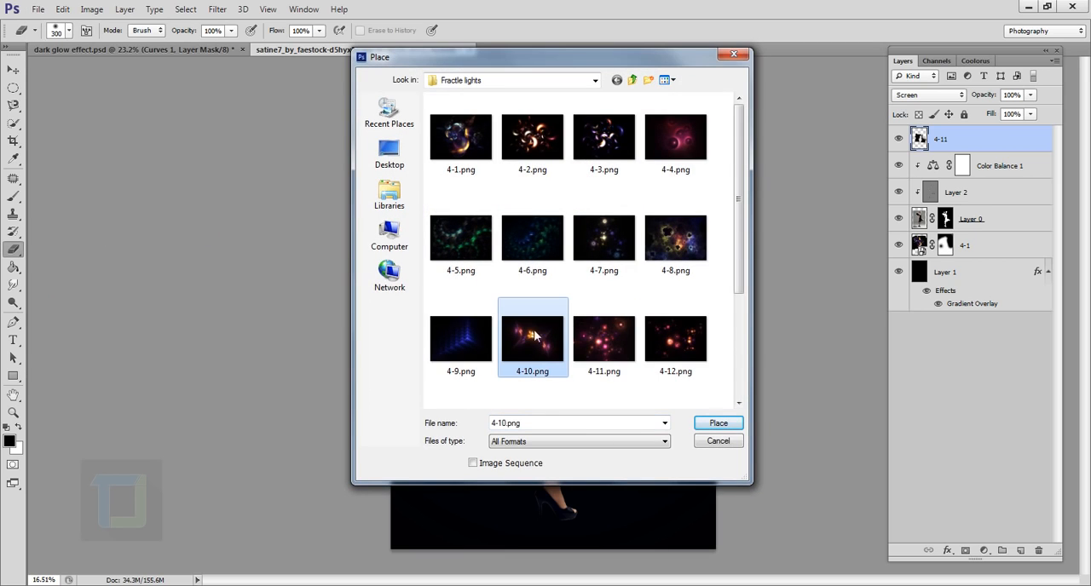
{"action": "left_click", "coordinate": [718, 423]}
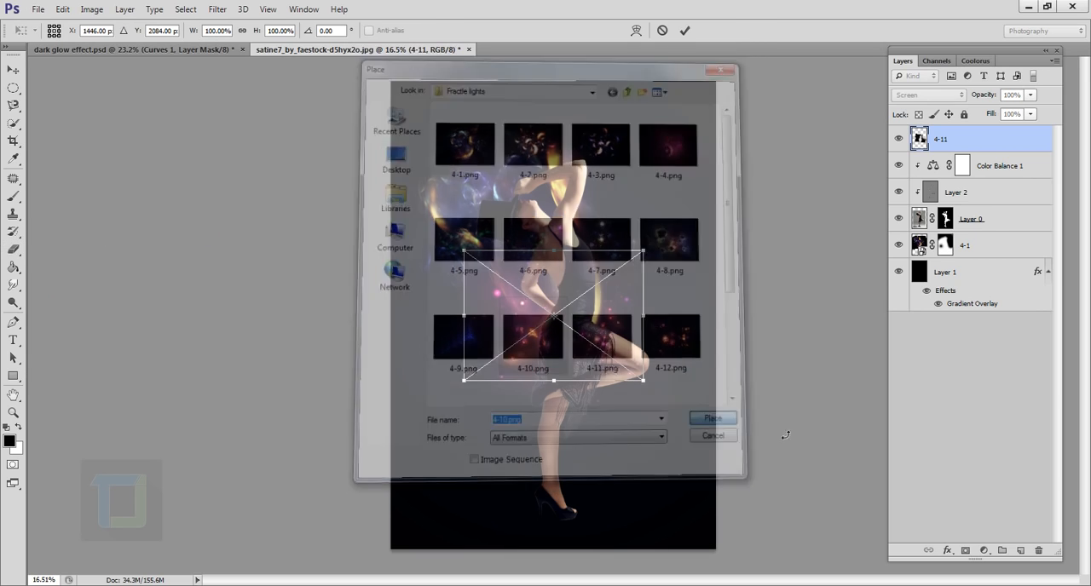
{"action": "left_click", "coordinate": [684, 30]}
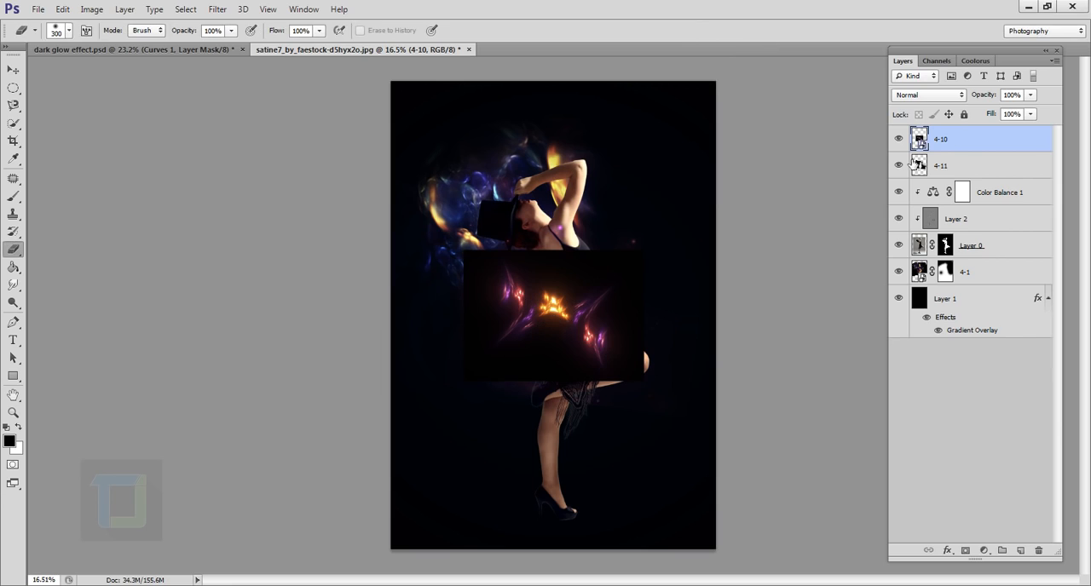
{"action": "left_click", "coordinate": [928, 95]}
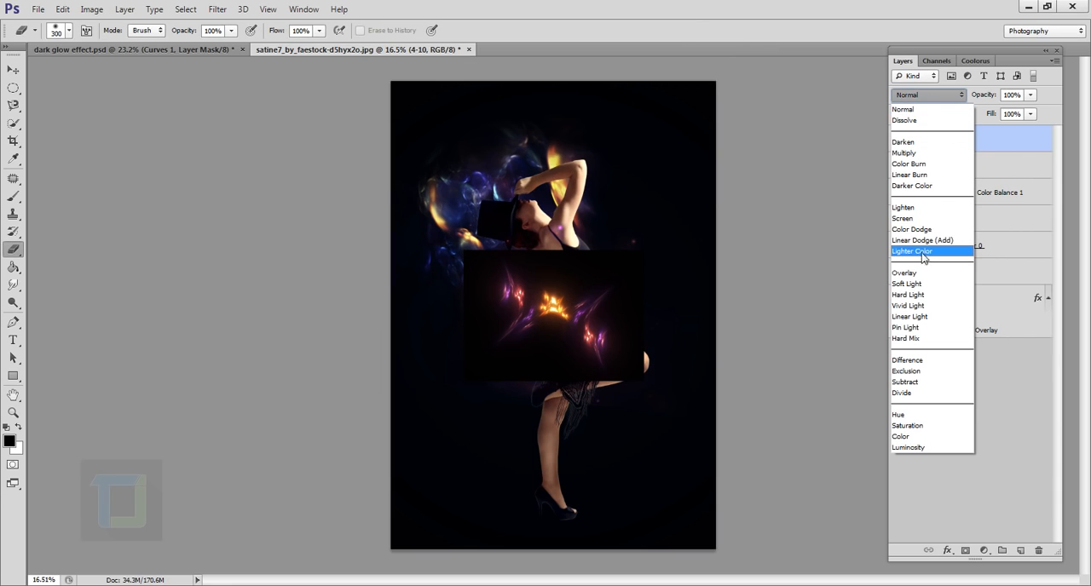
{"action": "left_click", "coordinate": [905, 221]}
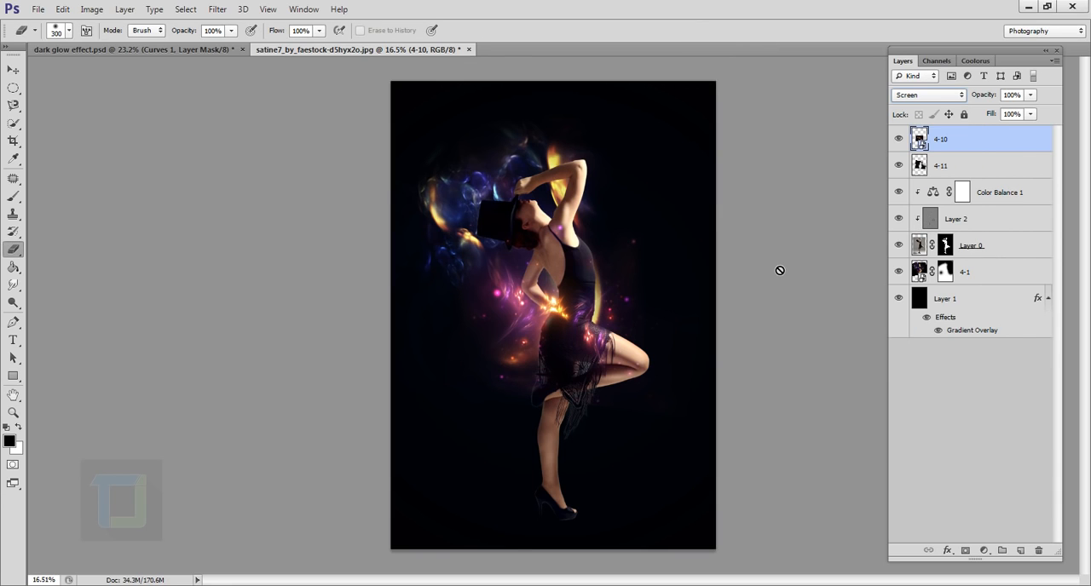
- Rotate the 4-10 lights 10°, scale them to about 135% and position their bright center at the dancer's waist
{"action": "key", "text": "ctrl+t"}
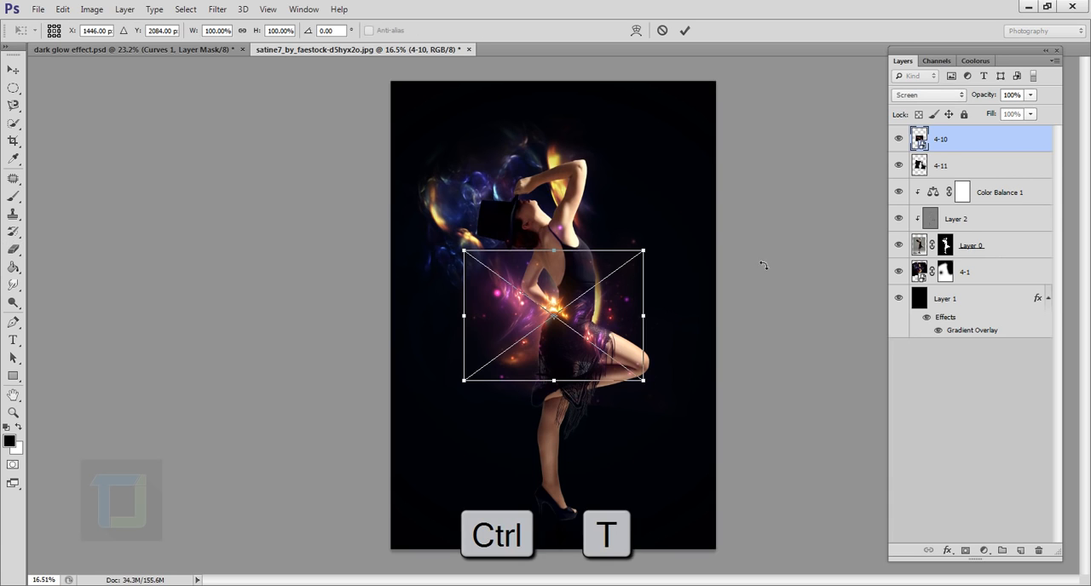
{"action": "left_click_drag", "start_coordinate": [680, 200], "coordinate": [709, 210]}
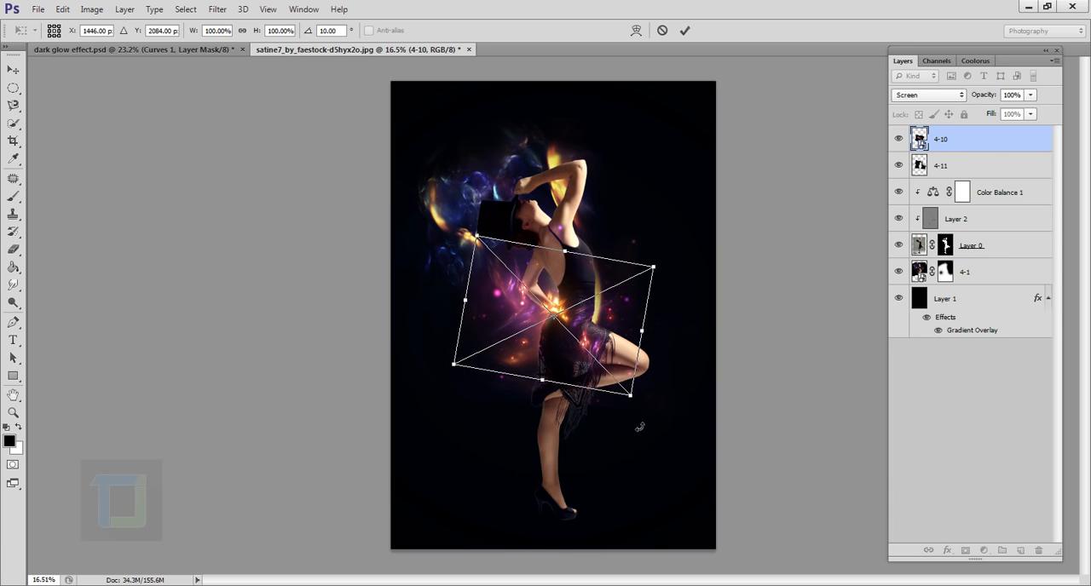
{"action": "left_click_drag", "start_coordinate": [631, 397], "coordinate": [685, 450]}
{"action": "left_click_drag", "start_coordinate": [669, 372], "coordinate": [664, 349]}
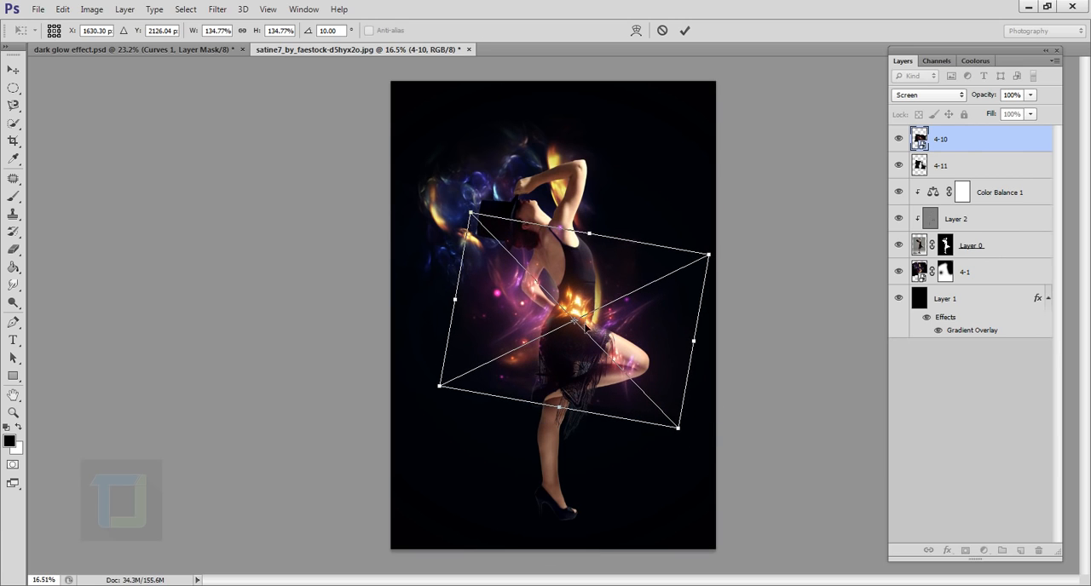
- Warp the 4-10 lights so the orange flare curves along the dancer's waist and the outer flares spread toward her hat and knee
{"action": "right_click", "coordinate": [585, 290]}
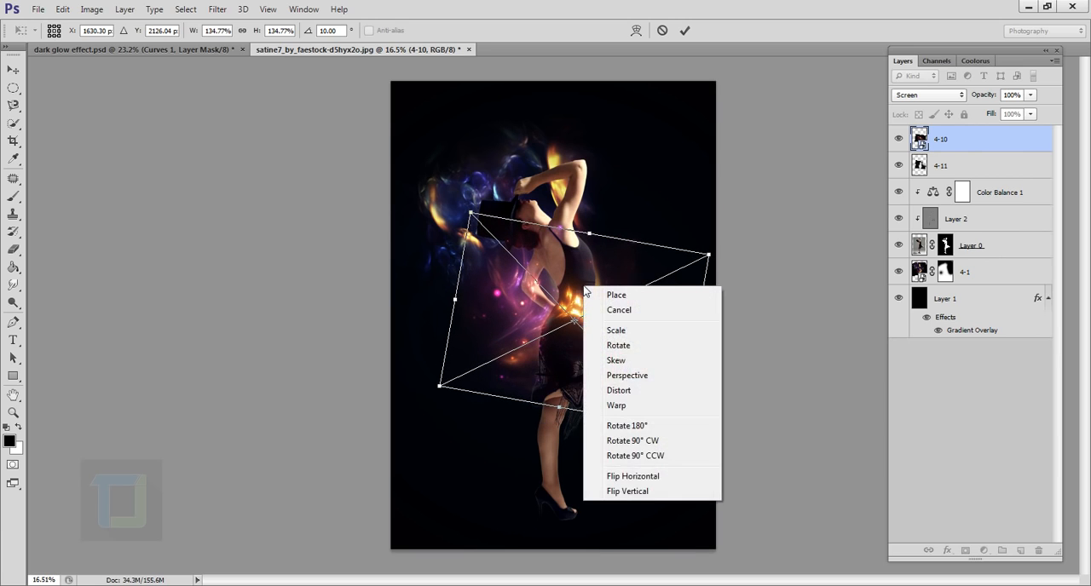
{"action": "left_click", "coordinate": [617, 406]}
{"action": "left_click_drag", "start_coordinate": [514, 293], "coordinate": [503, 266]}
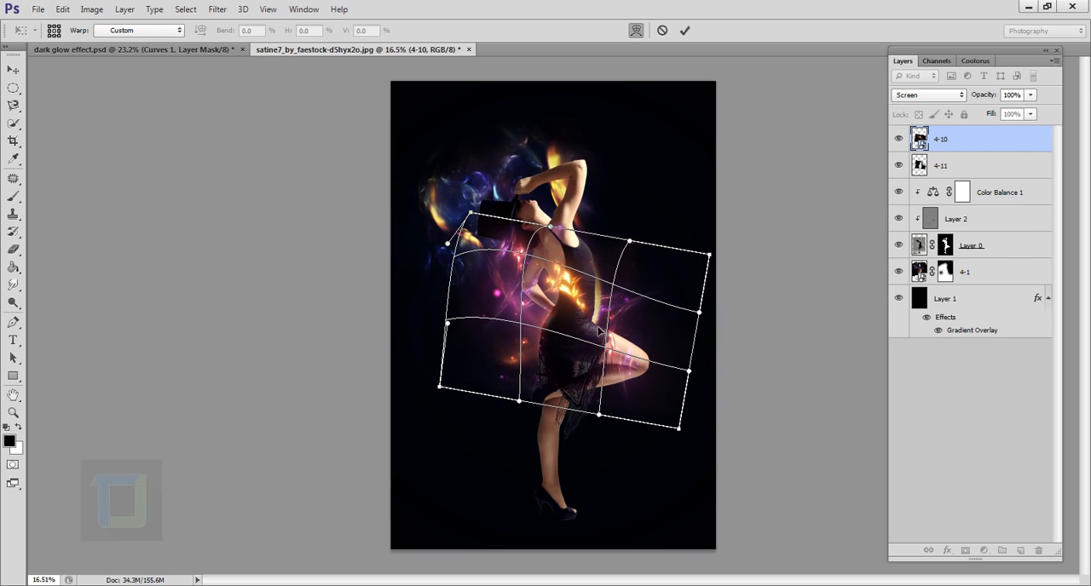
{"action": "left_click_drag", "start_coordinate": [622, 325], "coordinate": [645, 349]}
{"action": "left_click_drag", "start_coordinate": [564, 310], "coordinate": [551, 310]}
{"action": "left_click_drag", "start_coordinate": [584, 273], "coordinate": [550, 321]}
{"action": "left_click_drag", "start_coordinate": [583, 258], "coordinate": [587, 237]}
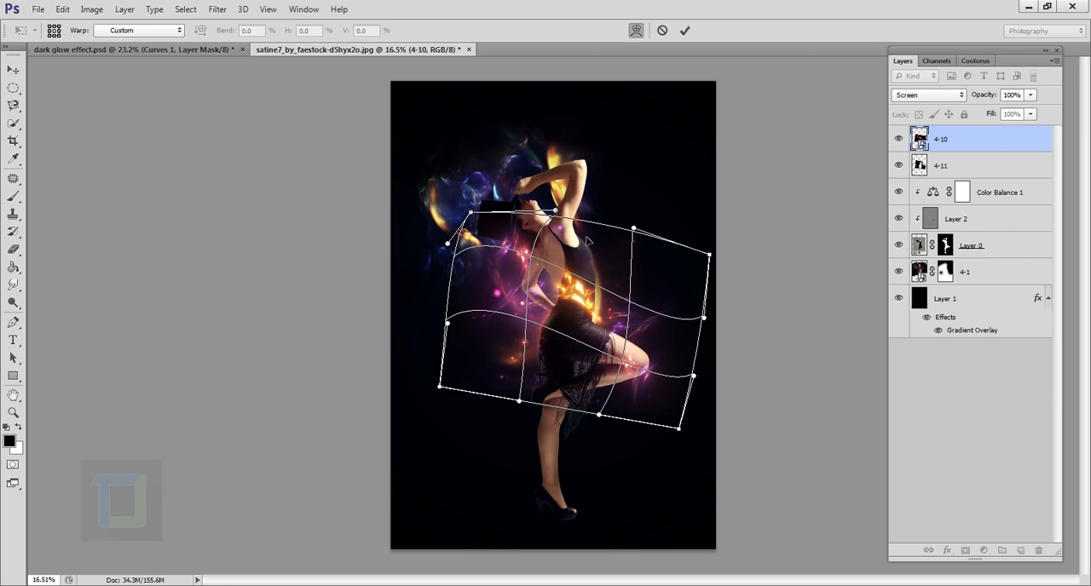
{"action": "mouse_move", "coordinate": [591, 313]}
{"action": "left_mouse_down"}
{"action": "mouse_move", "coordinate": [595, 328]}
{"action": "mouse_move", "coordinate": [616, 310]}
{"action": "mouse_move", "coordinate": [594, 317]}
{"action": "left_mouse_up"}
{"action": "scroll", "coordinate": [627, 304], "scroll_direction": "up", "scroll_amount": 4}
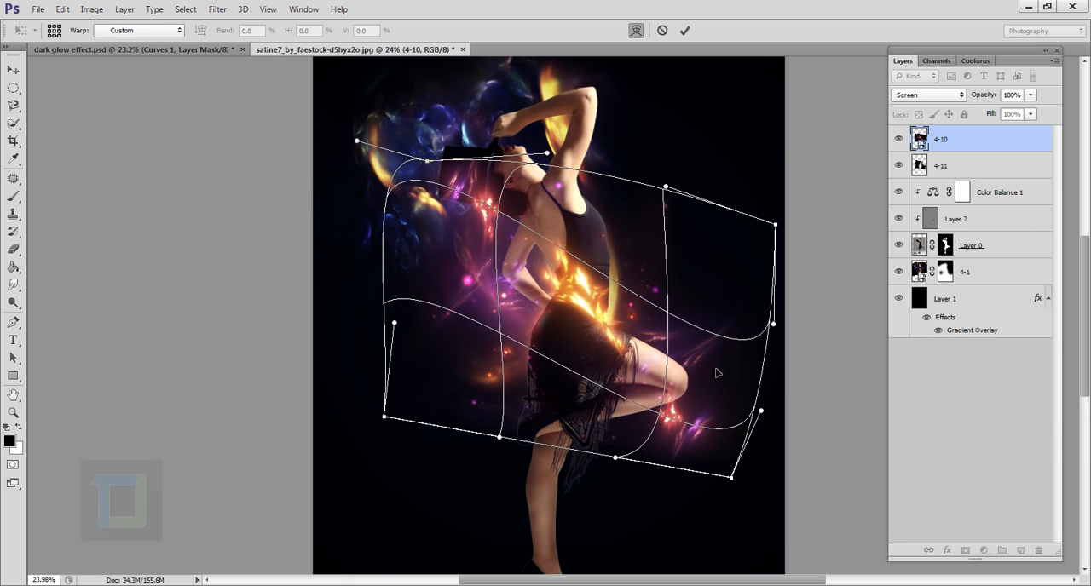
{"action": "left_click", "coordinate": [684, 30]}
- Rasterize the 4-10 layer and erase its outer flares around the hat, arm and knee, keeping the orange glow at the waist
{"action": "key", "text": "e"}
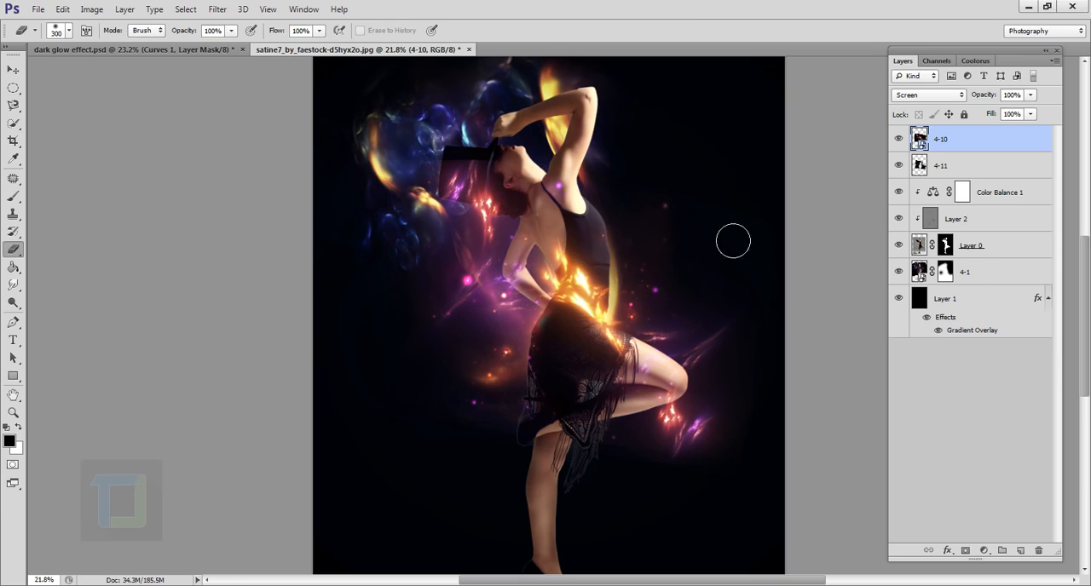
{"action": "scroll", "coordinate": [729, 233], "scroll_direction": "down", "scroll_amount": 2}
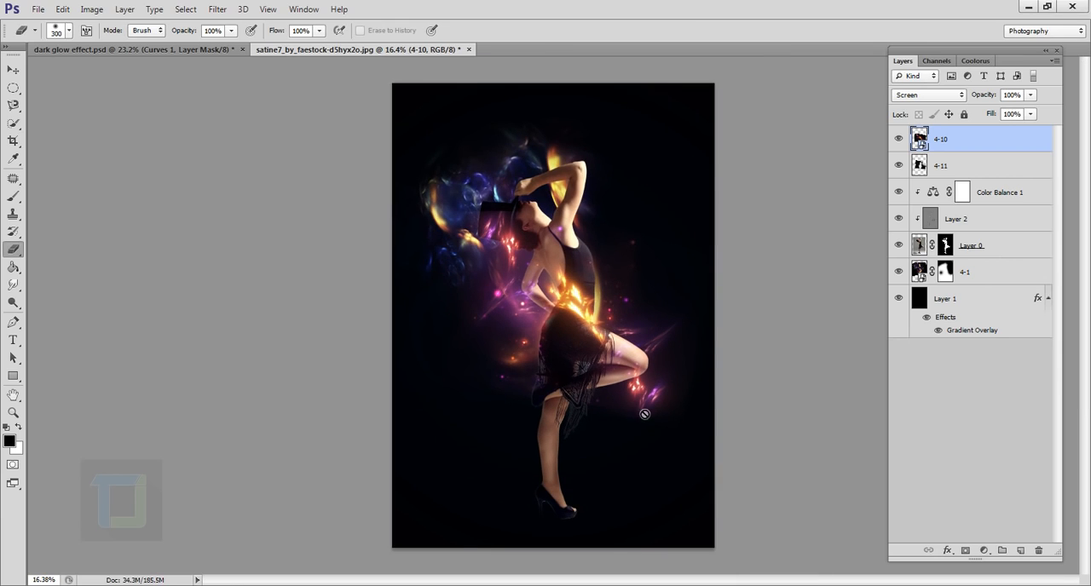
{"action": "right_click", "coordinate": [989, 143]}
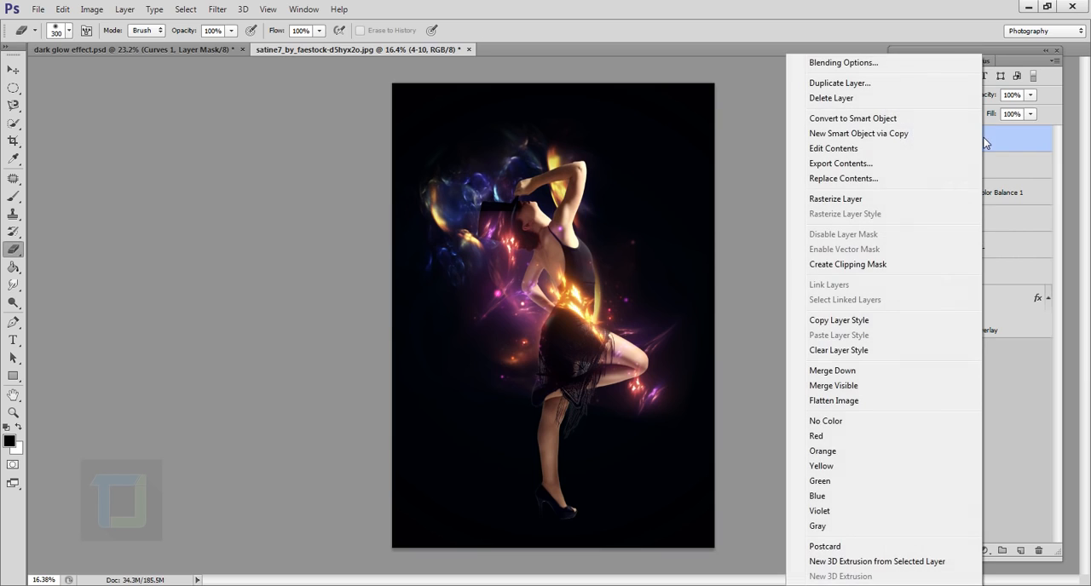
{"action": "left_click", "coordinate": [865, 200]}
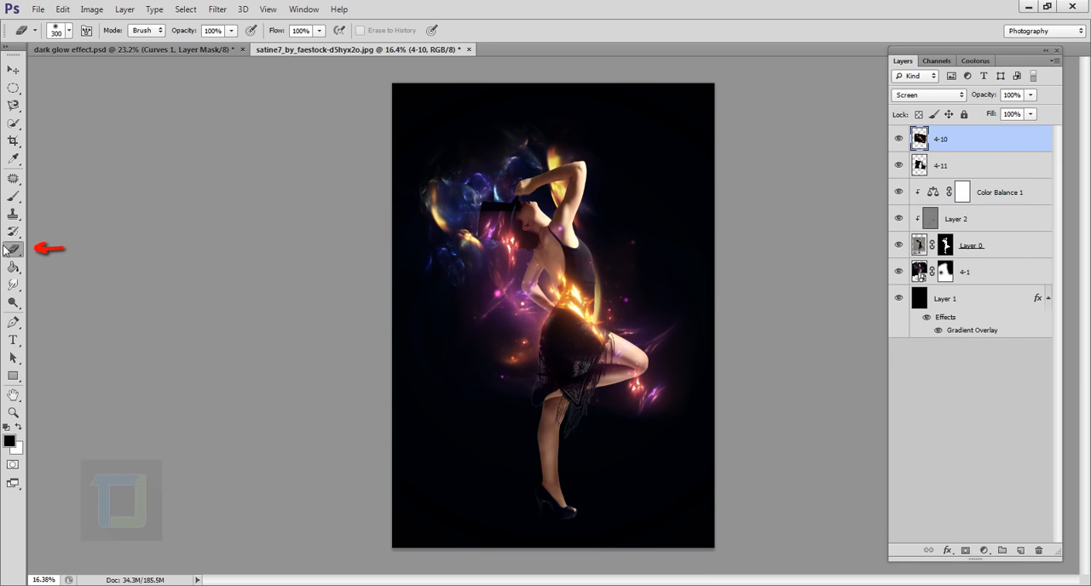
{"action": "key", "text": "bracketright"}
{"action": "key", "text": "bracketright"}
{"action": "key", "text": "bracketright"}
{"action": "key", "text": "bracketright"}
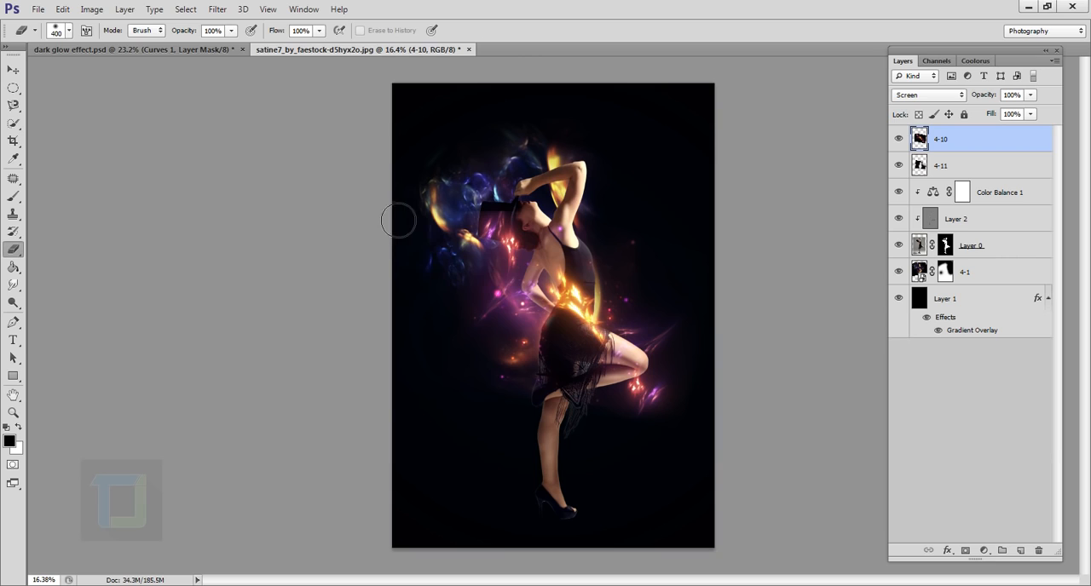
{"action": "mouse_move", "coordinate": [505, 256]}
{"action": "left_mouse_down"}
{"action": "mouse_move", "coordinate": [519, 248]}
{"action": "mouse_move", "coordinate": [508, 324]}
{"action": "left_mouse_up"}
{"action": "mouse_move", "coordinate": [529, 441]}
{"action": "left_mouse_down"}
{"action": "mouse_move", "coordinate": [692, 384]}
{"action": "mouse_move", "coordinate": [713, 391]}
{"action": "mouse_move", "coordinate": [708, 348]}
{"action": "mouse_move", "coordinate": [682, 347]}
{"action": "left_mouse_up"}
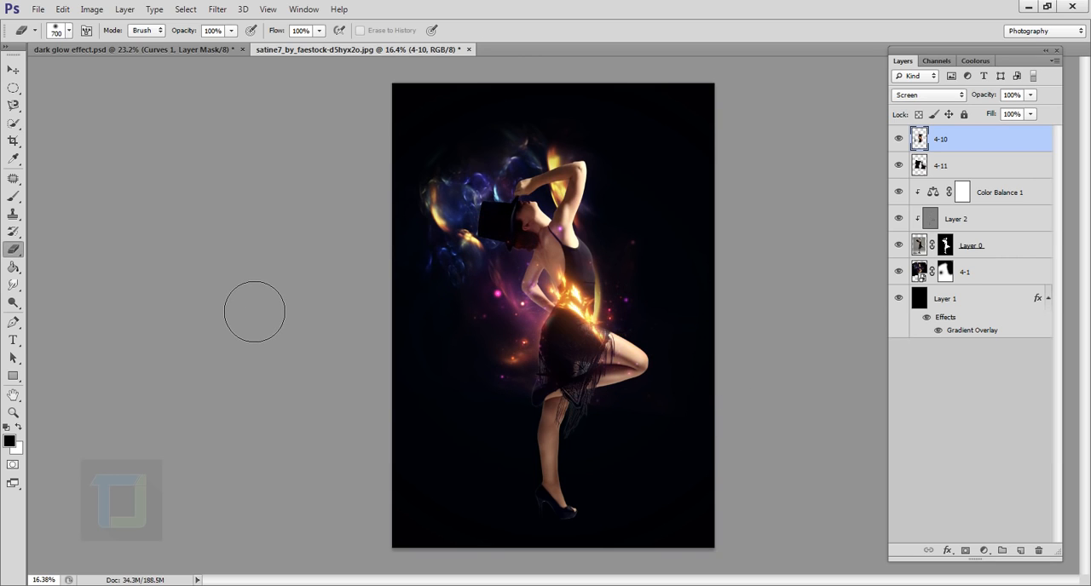
- Place 4-10.png from the Fractle lights folder again as a second copy above the existing 4-10 layer
{"action": "left_click", "coordinate": [38, 10]}
{"action": "left_click", "coordinate": [67, 234]}
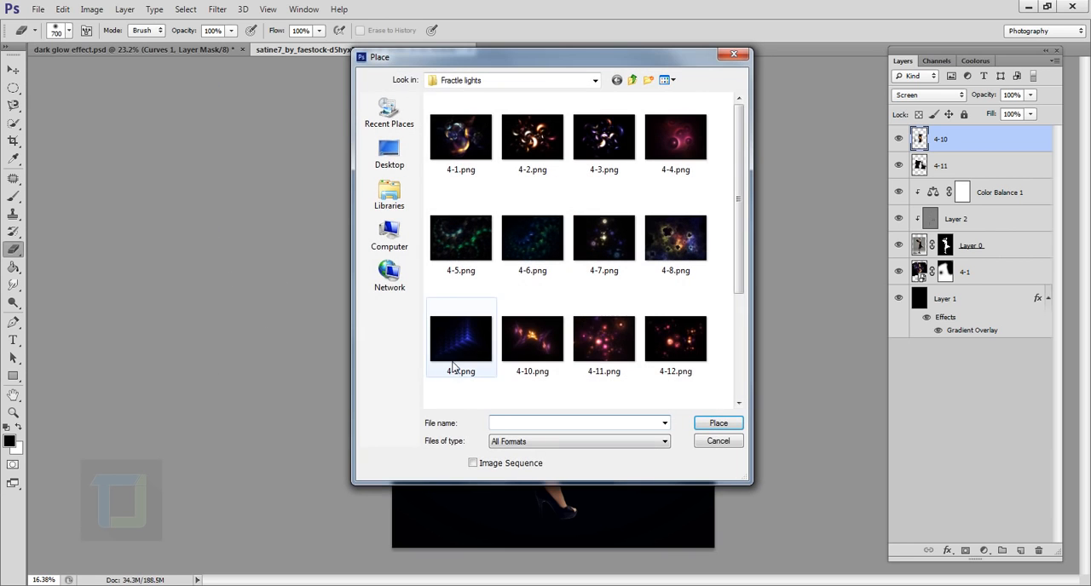
{"action": "left_click", "coordinate": [533, 345]}
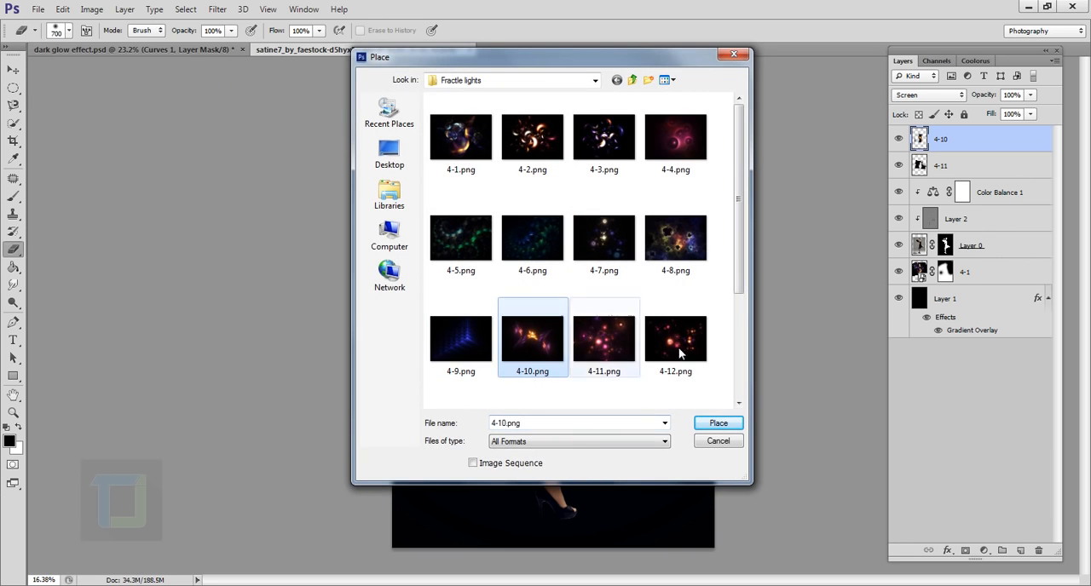
{"action": "left_click", "coordinate": [719, 423]}
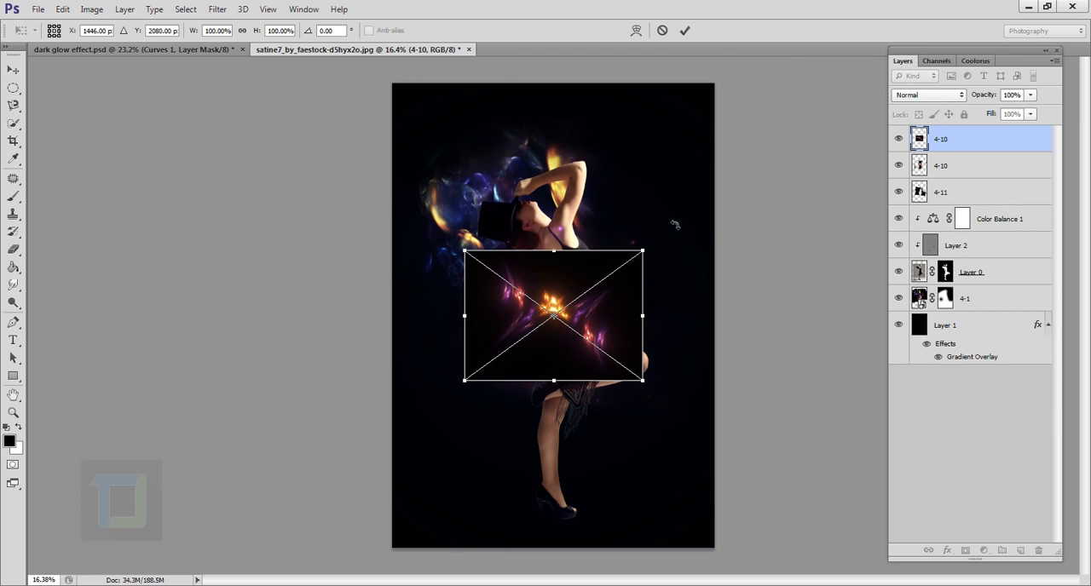
- Rotate the new 4-10 lights about 89°, position them over the dancer's standing foot and set their blend mode to Screen
{"action": "left_click_drag", "start_coordinate": [674, 225], "coordinate": [654, 436]}
{"action": "left_click_drag", "start_coordinate": [597, 309], "coordinate": [592, 510]}
{"action": "left_click", "coordinate": [686, 31]}
{"action": "key", "text": "e"}
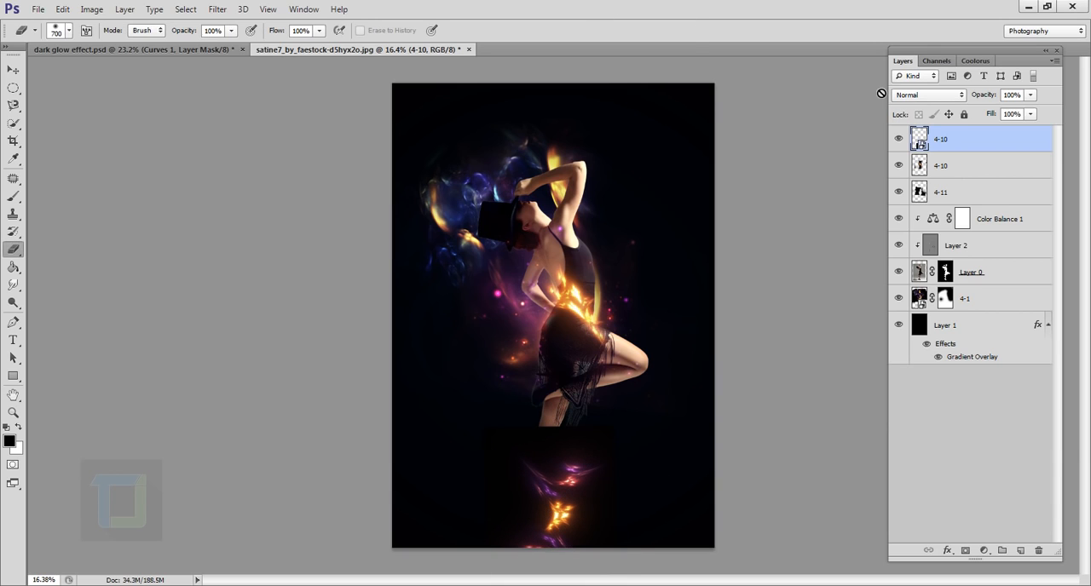
{"action": "left_click", "coordinate": [932, 97]}
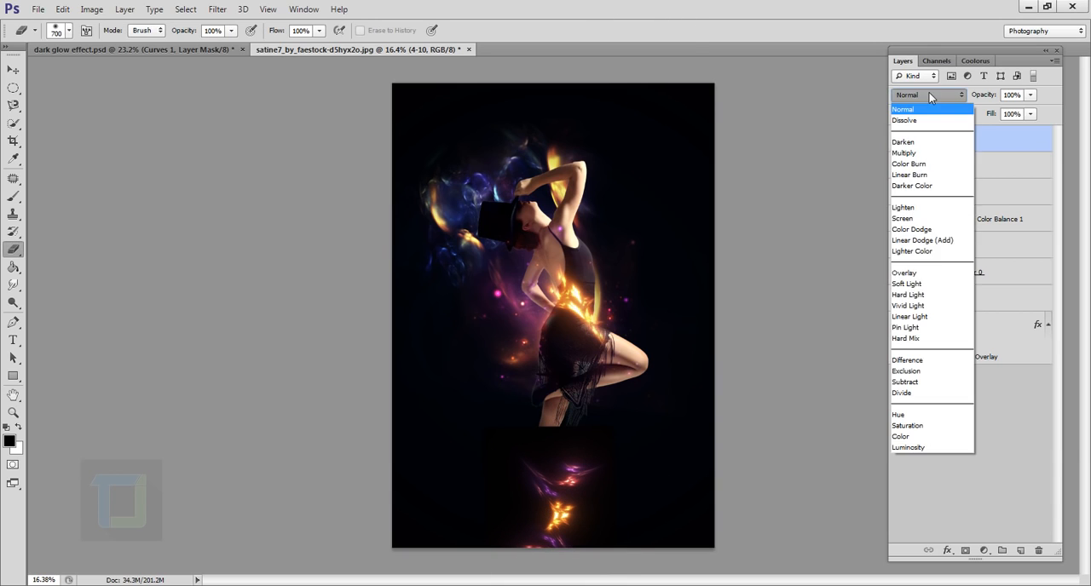
{"action": "left_click", "coordinate": [919, 223]}
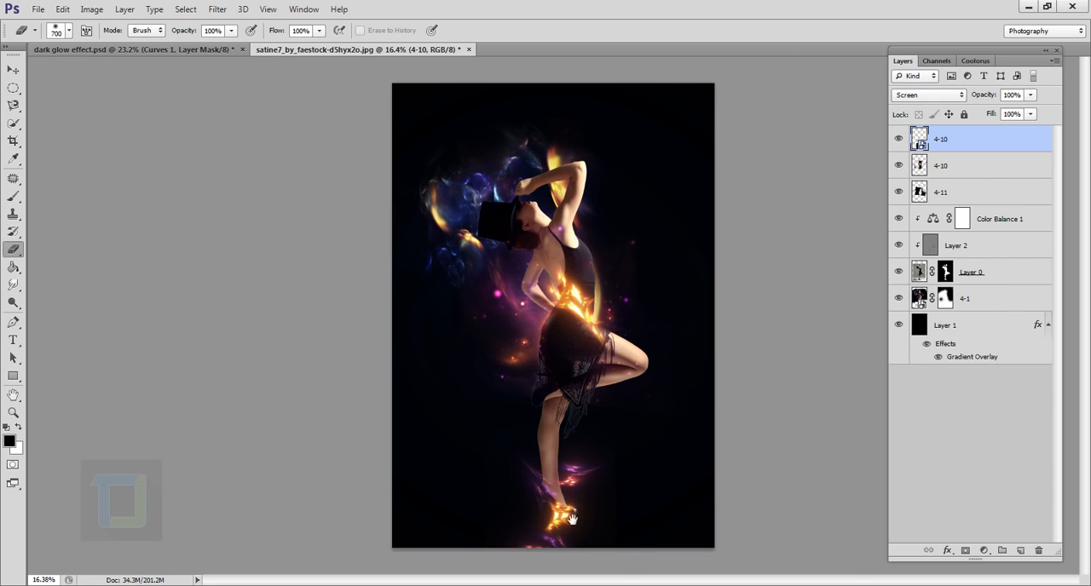
- Warp the new 4-10 lights so the purple streaks sweep along the standing ankle and heel, with the orange flare below the shoe
{"action": "left_click_drag", "start_coordinate": [560, 507], "coordinate": [543, 347]}
{"action": "left_click_drag", "start_coordinate": [563, 390], "coordinate": [638, 463]}
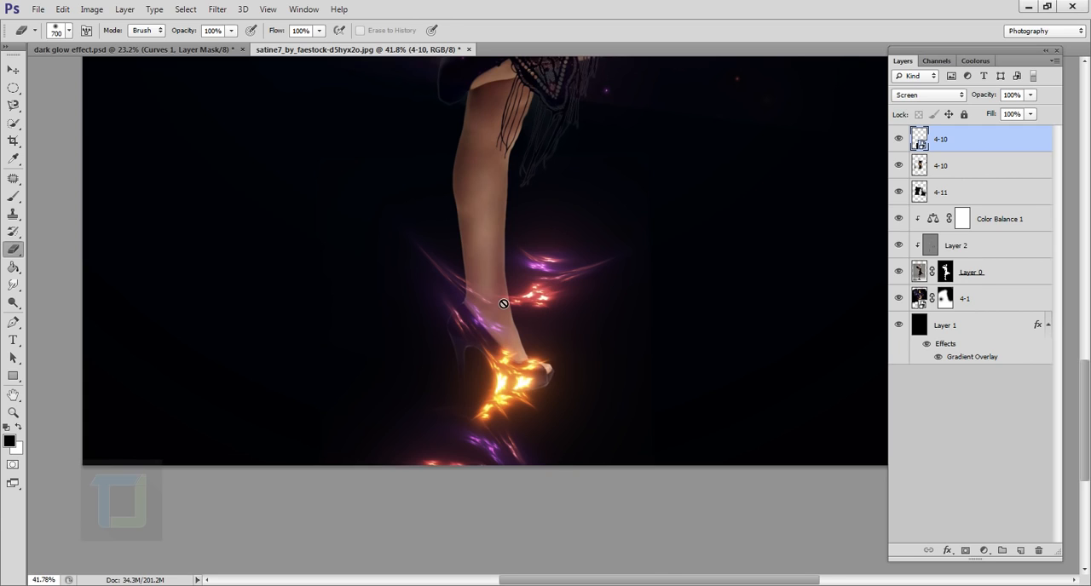
{"action": "key", "text": "ctrl+t"}
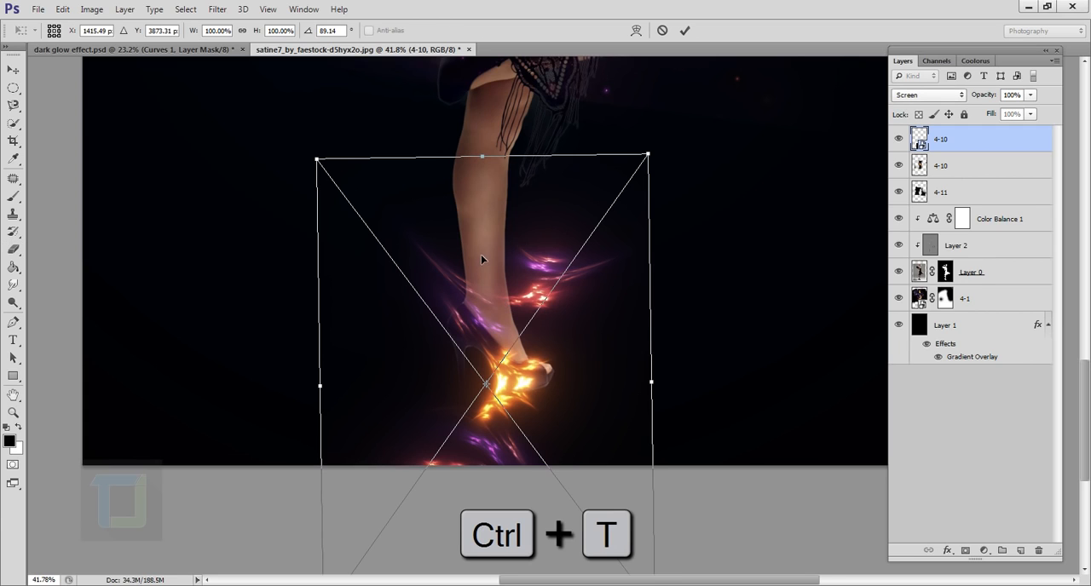
{"action": "right_click", "coordinate": [482, 257]}
{"action": "left_click", "coordinate": [521, 370]}
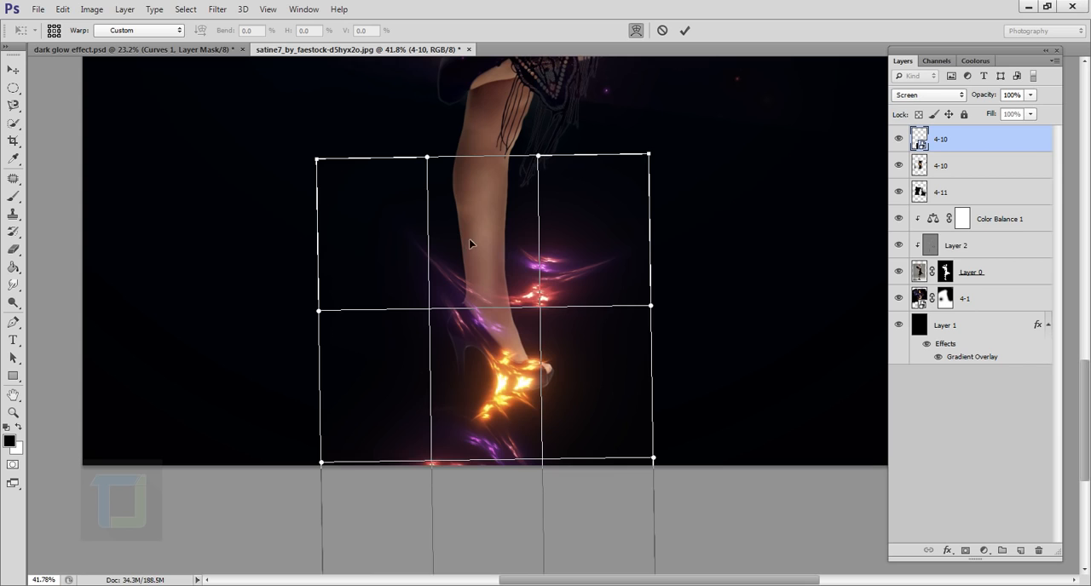
{"action": "left_click_drag", "start_coordinate": [469, 242], "coordinate": [452, 219]}
{"action": "left_click_drag", "start_coordinate": [471, 332], "coordinate": [491, 375]}
{"action": "left_click_drag", "start_coordinate": [452, 262], "coordinate": [463, 282]}
{"action": "mouse_move", "coordinate": [515, 394]}
{"action": "left_mouse_down"}
{"action": "mouse_move", "coordinate": [509, 378]}
{"action": "mouse_move", "coordinate": [514, 392]}
{"action": "left_mouse_up"}
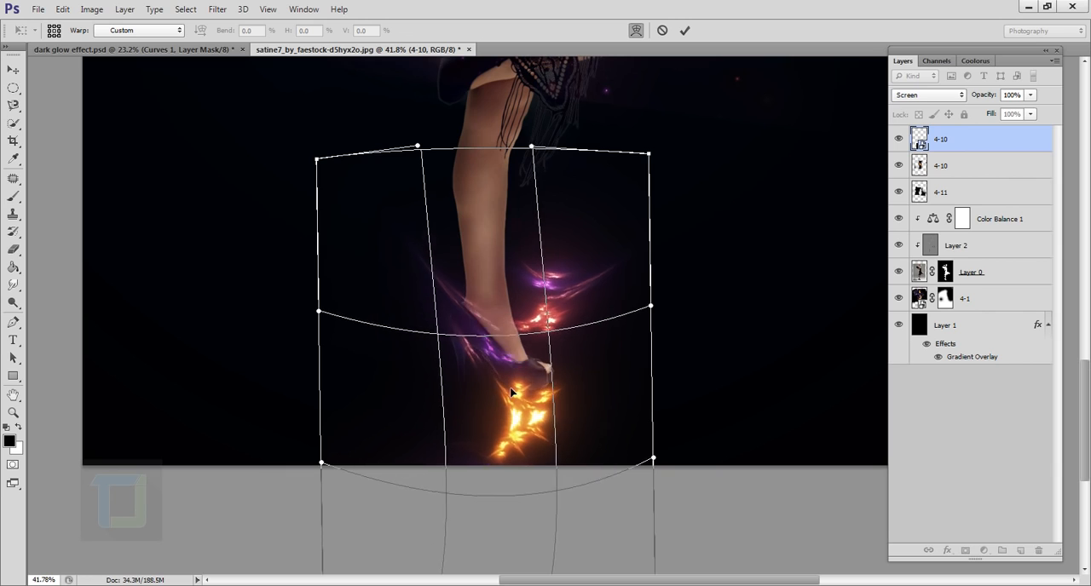
{"action": "left_click_drag", "start_coordinate": [317, 160], "coordinate": [307, 95]}
{"action": "mouse_move", "coordinate": [548, 369]}
{"action": "left_mouse_down"}
{"action": "mouse_move", "coordinate": [562, 387]}
{"action": "mouse_move", "coordinate": [546, 367]}
{"action": "left_mouse_up"}
{"action": "left_click_drag", "start_coordinate": [382, 201], "coordinate": [354, 162]}
{"action": "left_click_drag", "start_coordinate": [515, 358], "coordinate": [525, 399]}
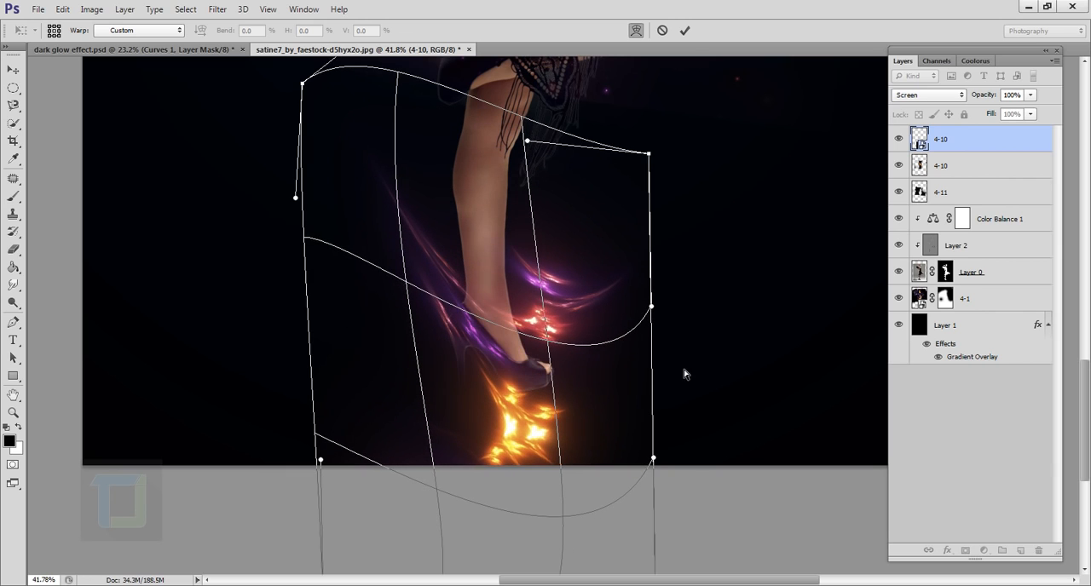
{"action": "key", "text": "e"}
{"action": "left_click", "coordinate": [684, 30]}
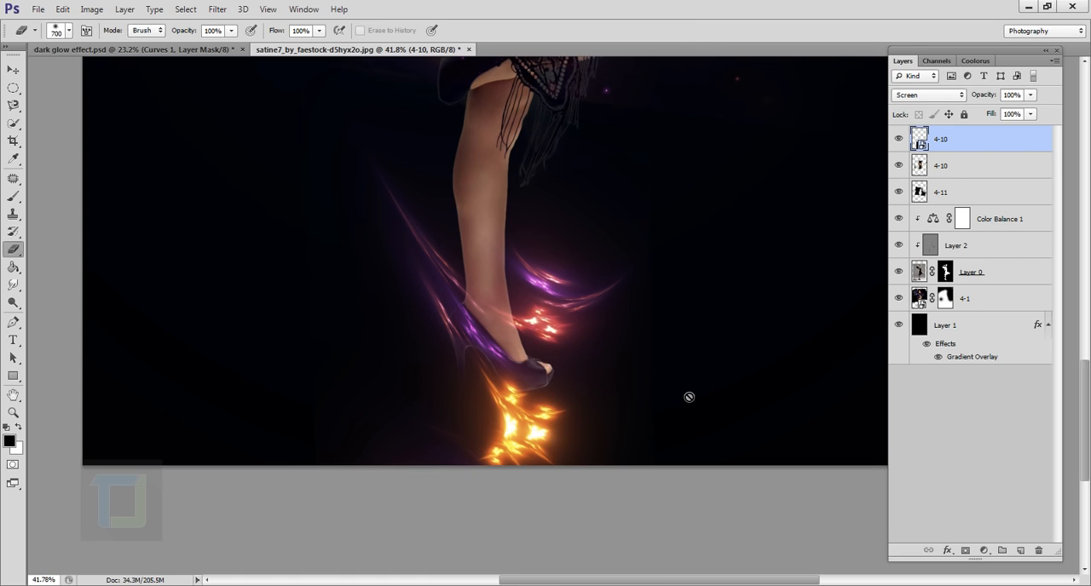
- Rasterize the upper 4-10 layer and erase the orange flare beneath the shoe, keeping the purple and red streaks around the ankle
{"action": "right_click", "coordinate": [1005, 149]}
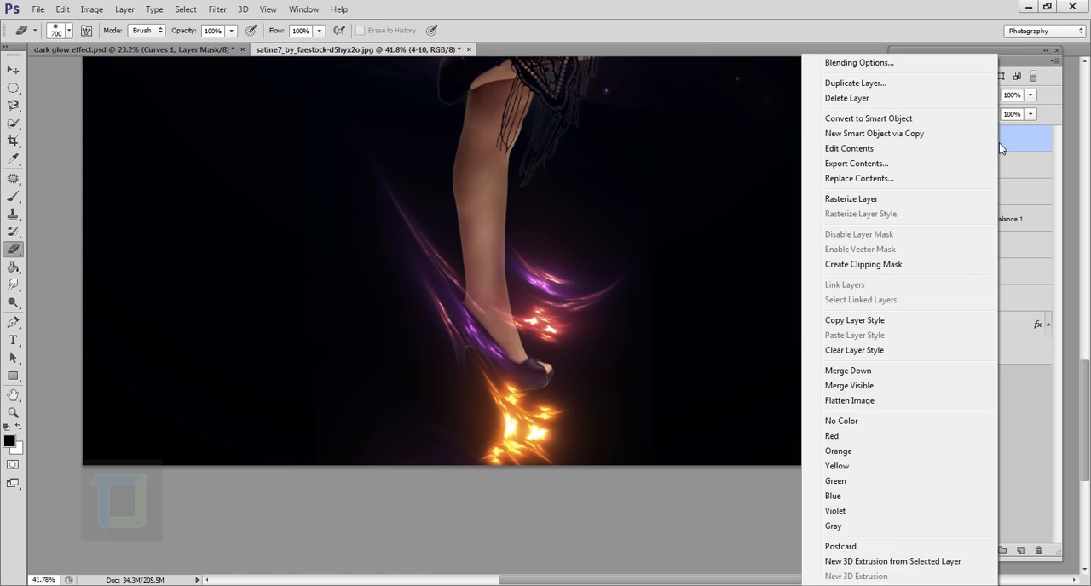
{"action": "left_click", "coordinate": [863, 199]}
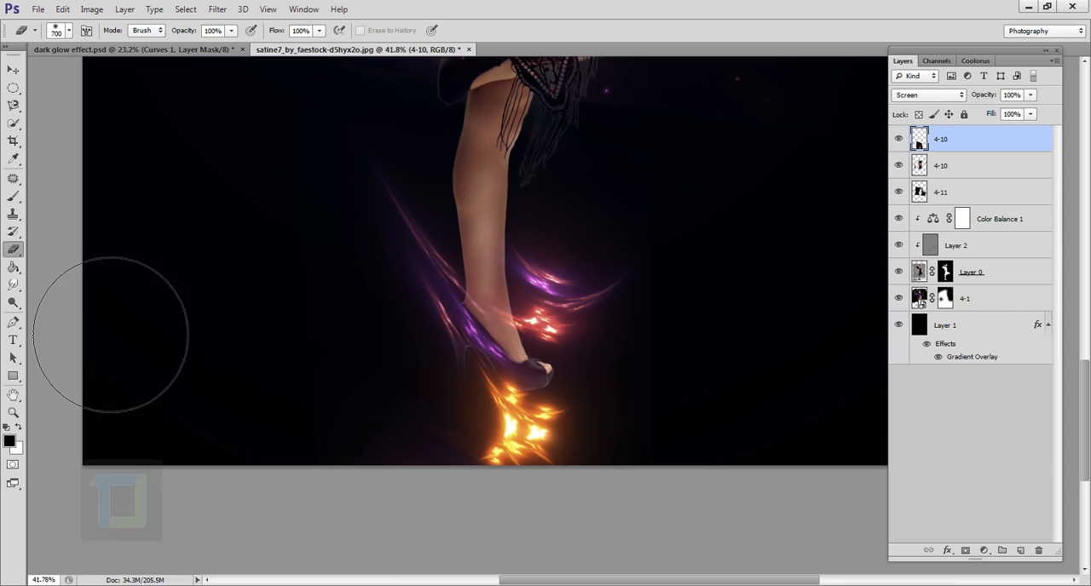
{"action": "mouse_move", "coordinate": [481, 460]}
{"action": "left_mouse_down"}
{"action": "mouse_move", "coordinate": [635, 580]}
{"action": "mouse_move", "coordinate": [565, 523]}
{"action": "mouse_move", "coordinate": [579, 531]}
{"action": "left_mouse_up"}
{"action": "key", "text": "bracketleft"}
{"action": "key", "text": "bracketleft"}
{"action": "key", "text": "bracketleft"}
{"action": "key", "text": "bracketleft"}
{"action": "key", "text": "bracketleft"}
{"action": "left_click_drag", "start_coordinate": [580, 455], "coordinate": [534, 439]}
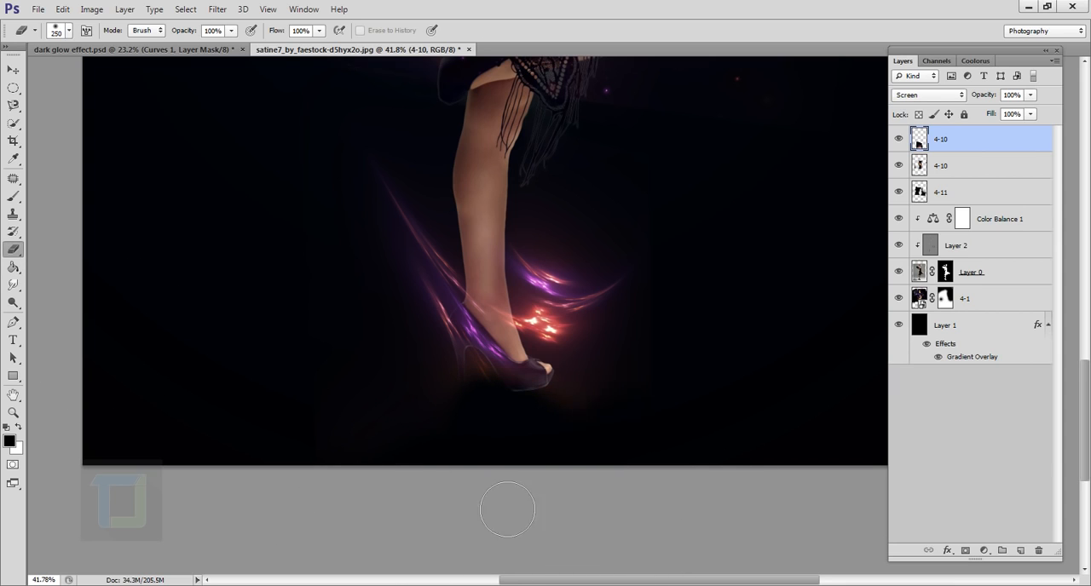
{"action": "scroll", "coordinate": [511, 510], "scroll_direction": "down", "scroll_amount": 5}
{"action": "key", "text": "ctrl+0"}
{"action": "key", "text": "bracketright"}
{"action": "key", "text": "bracketright"}
{"action": "key", "text": "bracketright"}
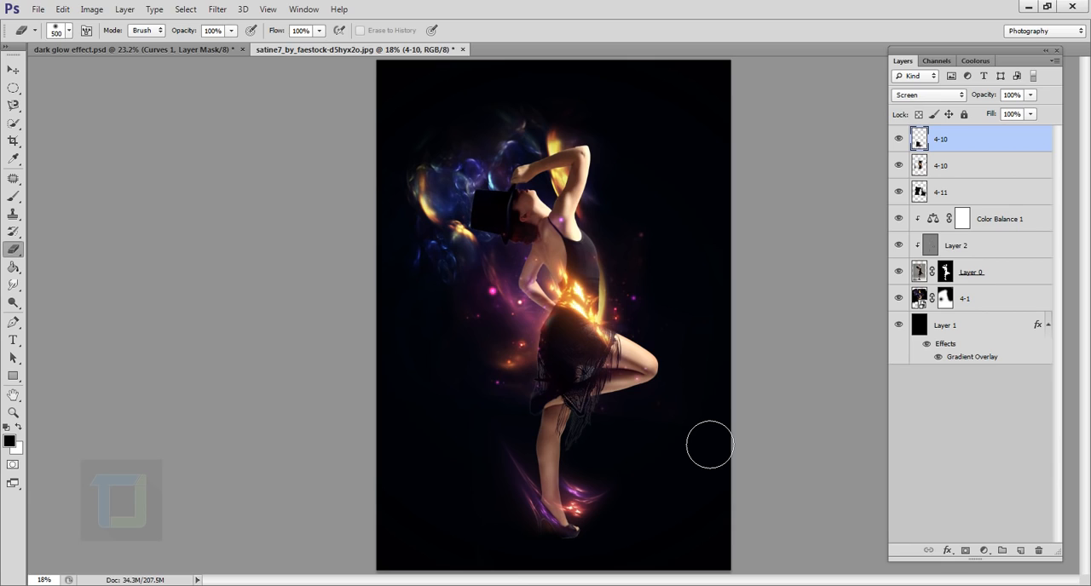
- Scale the ankle lights down to about 75% around their center
{"action": "key", "text": "ctrl+t"}
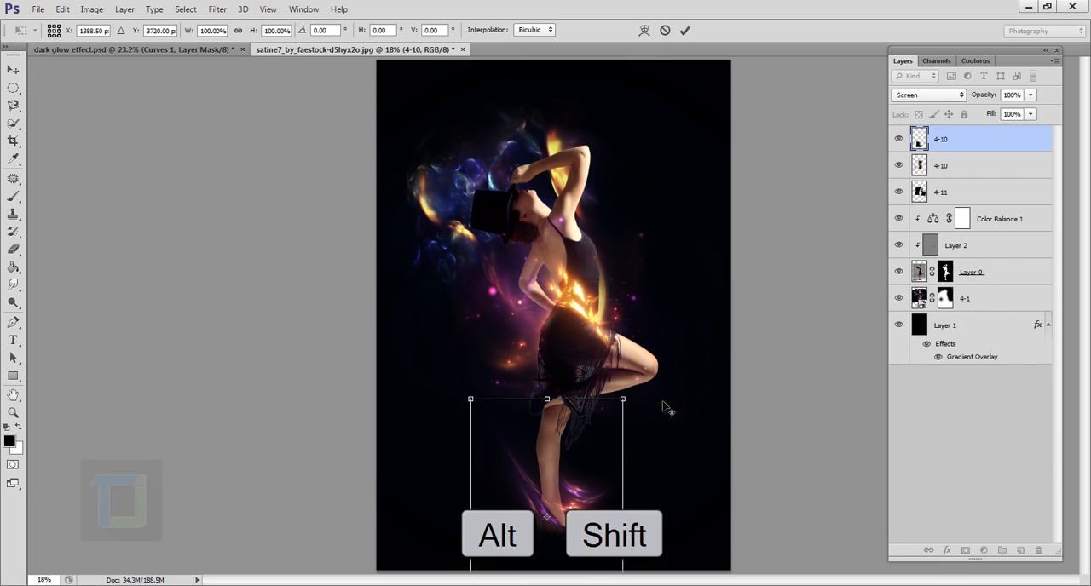
{"action": "left_click_drag", "start_coordinate": [633, 407], "coordinate": [613, 434]}
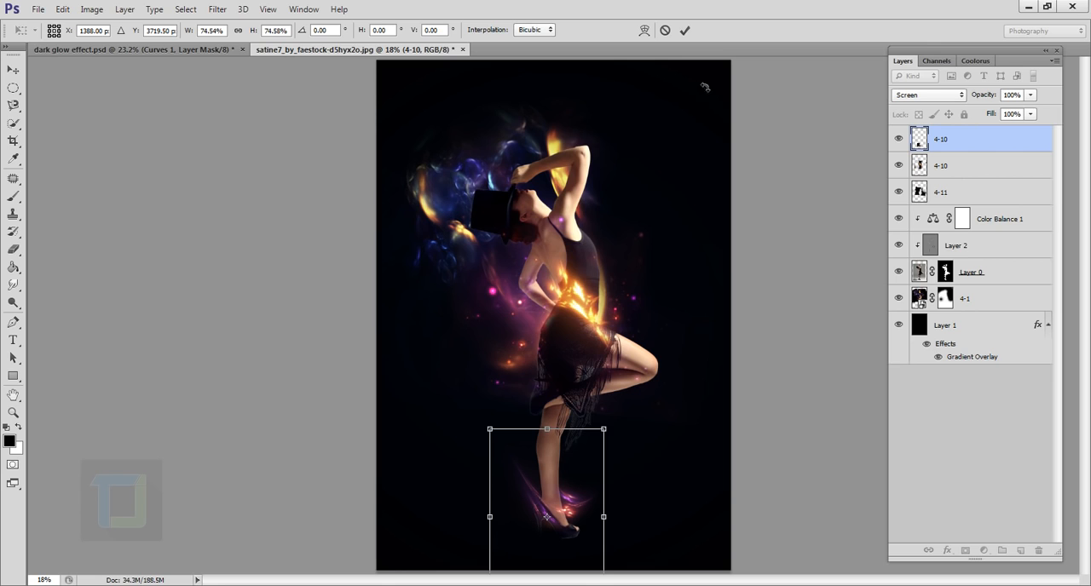
{"action": "left_click", "coordinate": [685, 30]}
{"action": "key", "text": "e"}
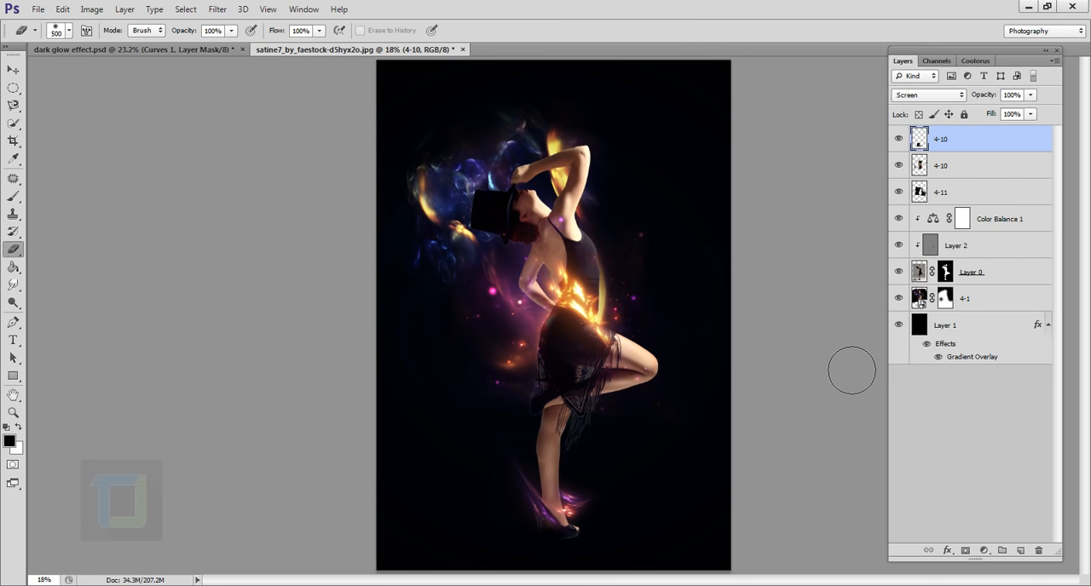
- Place 4-2.png from the Fractle lights folder as the uppermost layer and set its blend mode to Screen
{"action": "left_click", "coordinate": [37, 8]}
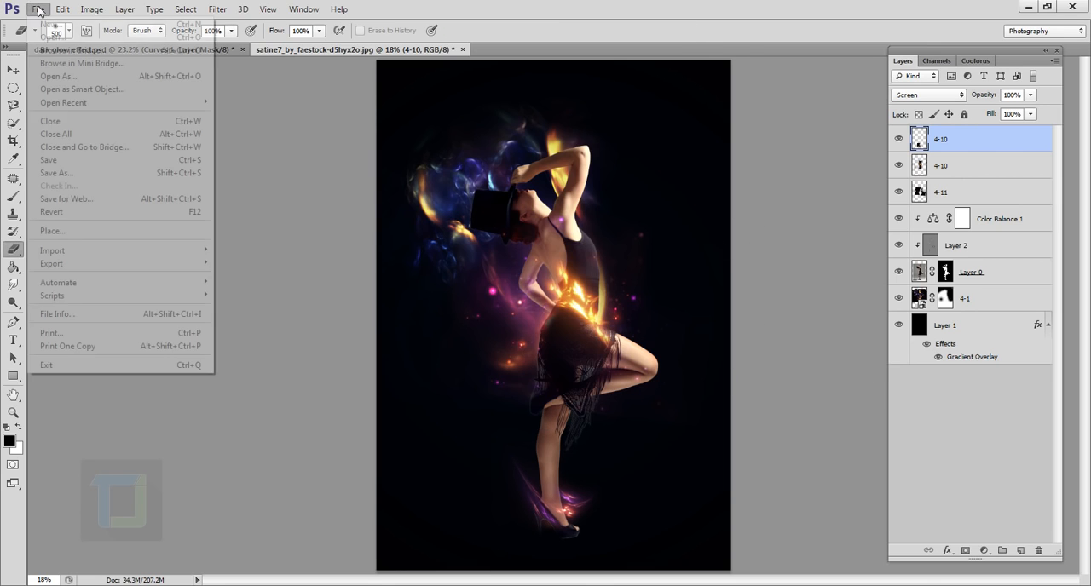
{"action": "left_click", "coordinate": [52, 229]}
{"action": "left_click", "coordinate": [718, 423]}
{"action": "left_click", "coordinate": [929, 95]}
{"action": "left_click", "coordinate": [916, 213]}
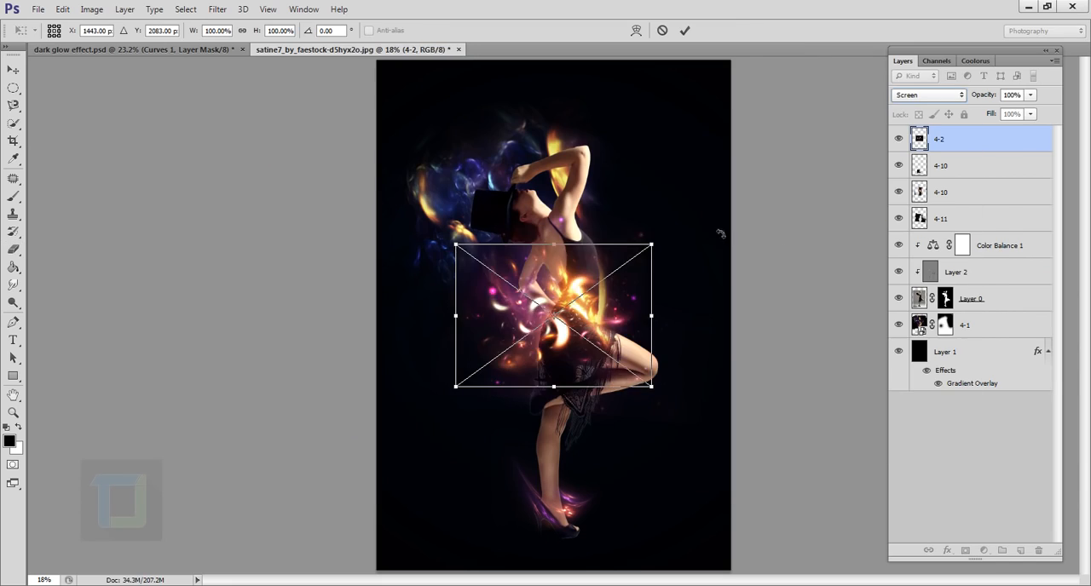
- Rotate the 4-2 lights diagonally and position them over the dancer's raised knee
{"action": "key", "text": "ctrl+0"}
{"action": "left_click_drag", "start_coordinate": [668, 230], "coordinate": [652, 436]}
{"action": "left_click_drag", "start_coordinate": [568, 264], "coordinate": [648, 298]}
{"action": "left_click_drag", "start_coordinate": [716, 235], "coordinate": [626, 190]}
{"action": "scroll", "coordinate": [687, 350], "scroll_direction": "up", "scroll_amount": 3}
- Warp the 4-2 lights into curved streaks wrapping around the raised knee and shift them closer to the leg
{"action": "right_click", "coordinate": [638, 313]}
{"action": "left_click", "coordinate": [670, 431]}
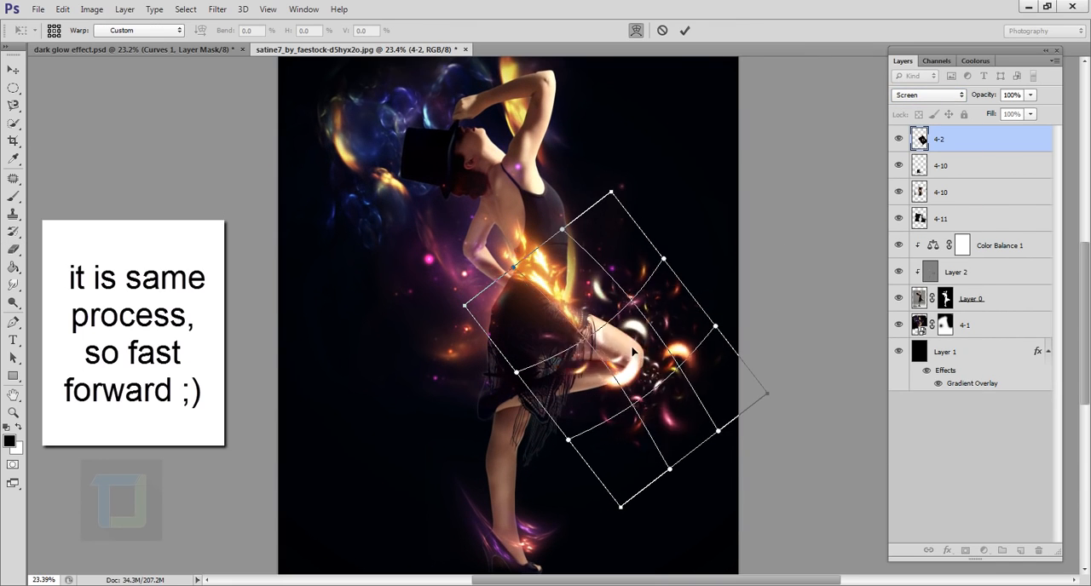
{"action": "left_click_drag", "start_coordinate": [627, 375], "coordinate": [689, 412]}
{"action": "left_click_drag", "start_coordinate": [566, 322], "coordinate": [640, 364]}
{"action": "scroll", "coordinate": [643, 259], "scroll_direction": "up", "scroll_amount": 2}
{"action": "left_click_drag", "start_coordinate": [645, 262], "coordinate": [597, 291]}
{"action": "left_click_drag", "start_coordinate": [545, 456], "coordinate": [531, 477]}
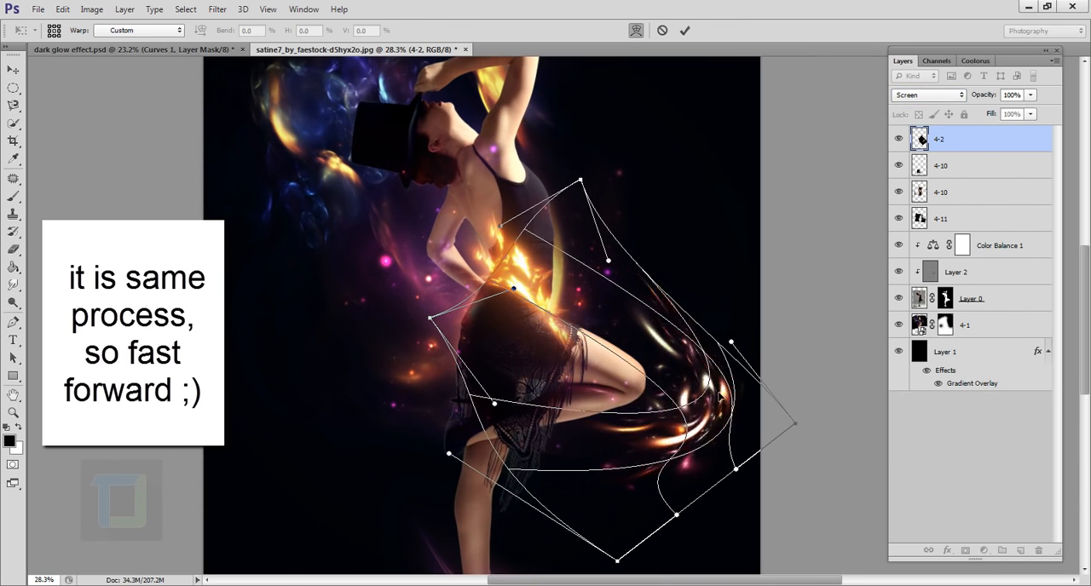
{"action": "left_click_drag", "start_coordinate": [693, 328], "coordinate": [665, 354]}
{"action": "left_click_drag", "start_coordinate": [578, 478], "coordinate": [565, 431]}
{"action": "left_click_drag", "start_coordinate": [643, 360], "coordinate": [588, 394]}
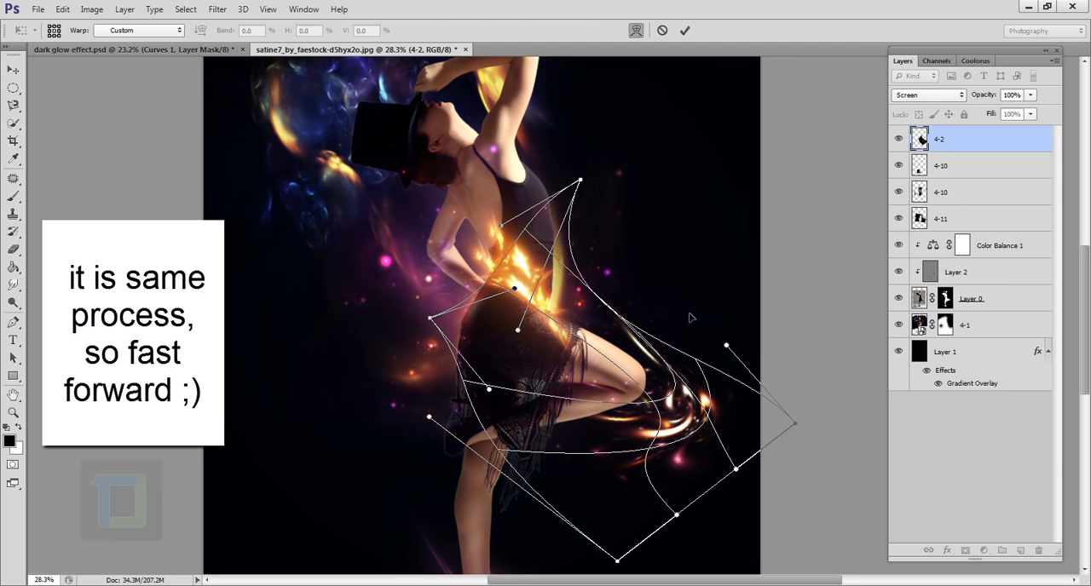
{"action": "left_click", "coordinate": [685, 31]}
{"action": "left_click_drag", "start_coordinate": [695, 430], "coordinate": [664, 415]}
{"action": "scroll", "coordinate": [664, 413], "scroll_direction": "up", "scroll_amount": 2}
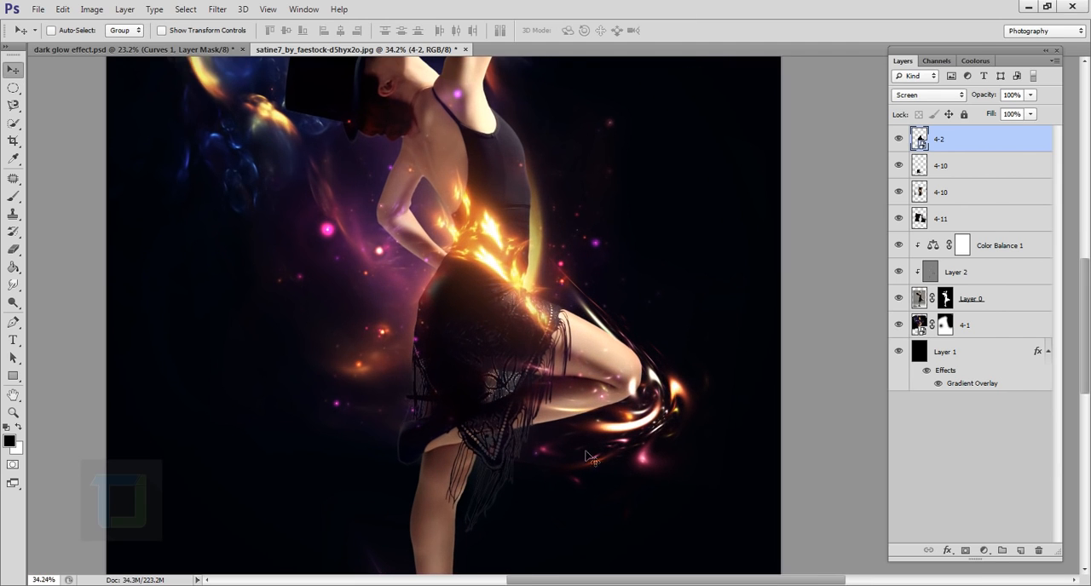
- Rasterize the 4-2 layer and erase its outer flares beyond and below the knee, keeping thin streaks along the thigh and kneecap
{"action": "right_click", "coordinate": [986, 137]}
{"action": "left_click", "coordinate": [928, 201]}
{"action": "left_click", "coordinate": [13, 250]}
{"action": "scroll", "coordinate": [699, 490], "scroll_direction": "up", "scroll_amount": 1}
{"action": "key", "text": "bracketleft"}
{"action": "key", "text": "bracketleft"}
{"action": "key", "text": "bracketleft"}
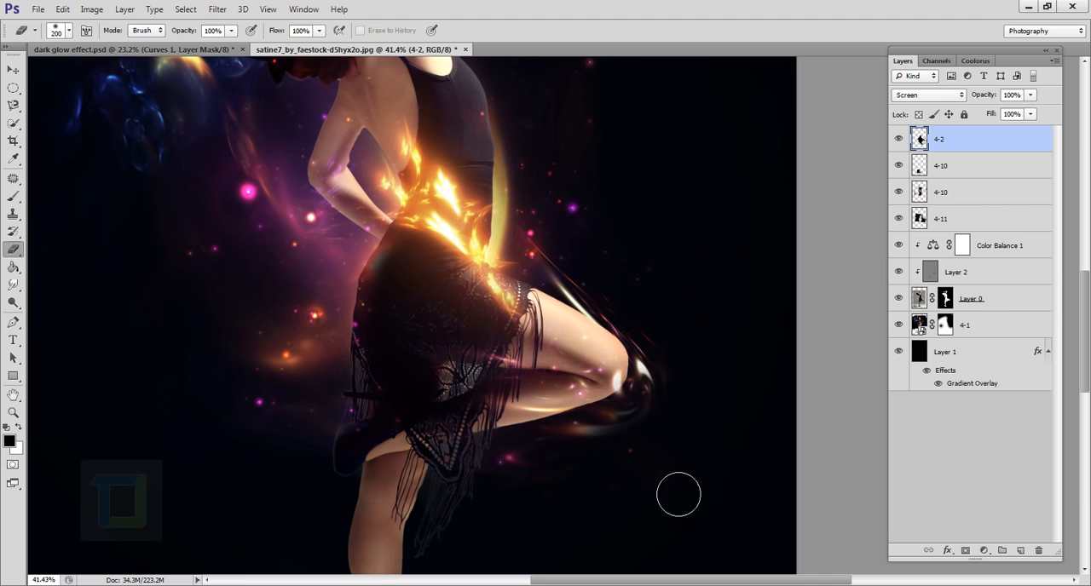
{"action": "scroll", "coordinate": [690, 443], "scroll_direction": "down", "scroll_amount": 4}
{"action": "scroll", "coordinate": [682, 451], "scroll_direction": "up", "scroll_amount": 4}
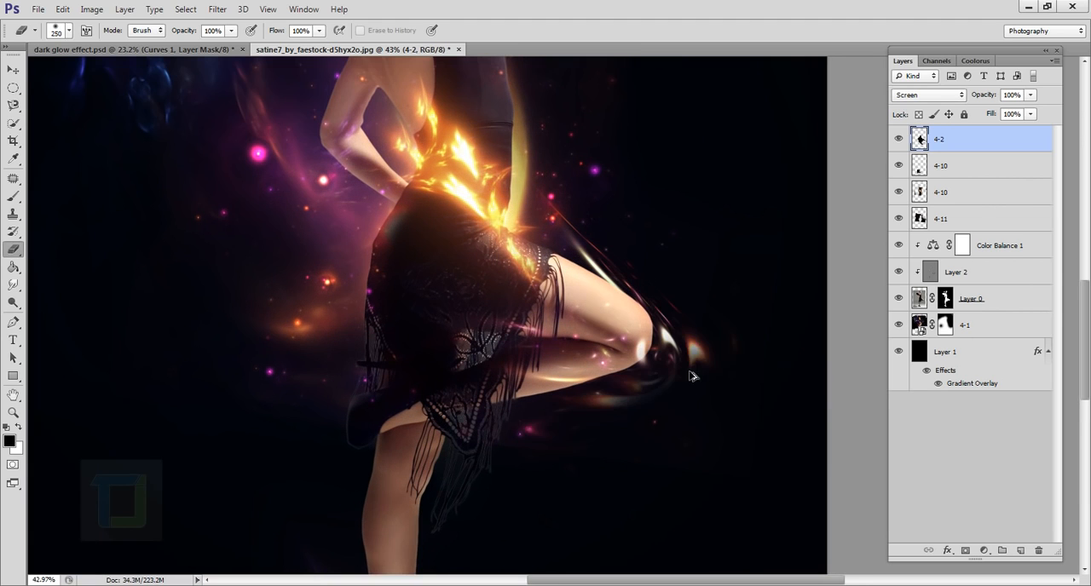
{"action": "scroll", "coordinate": [738, 371], "scroll_direction": "down", "scroll_amount": 4}
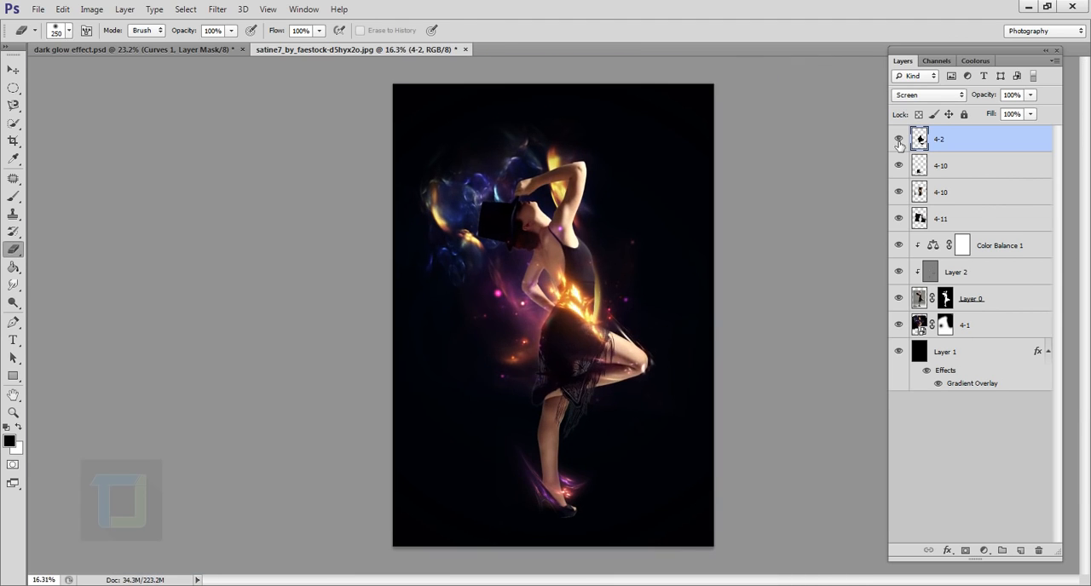
- Add a Brightness/Contrast adjustment layer above all the light layers with brightness set to 38
{"action": "key", "text": "v"}
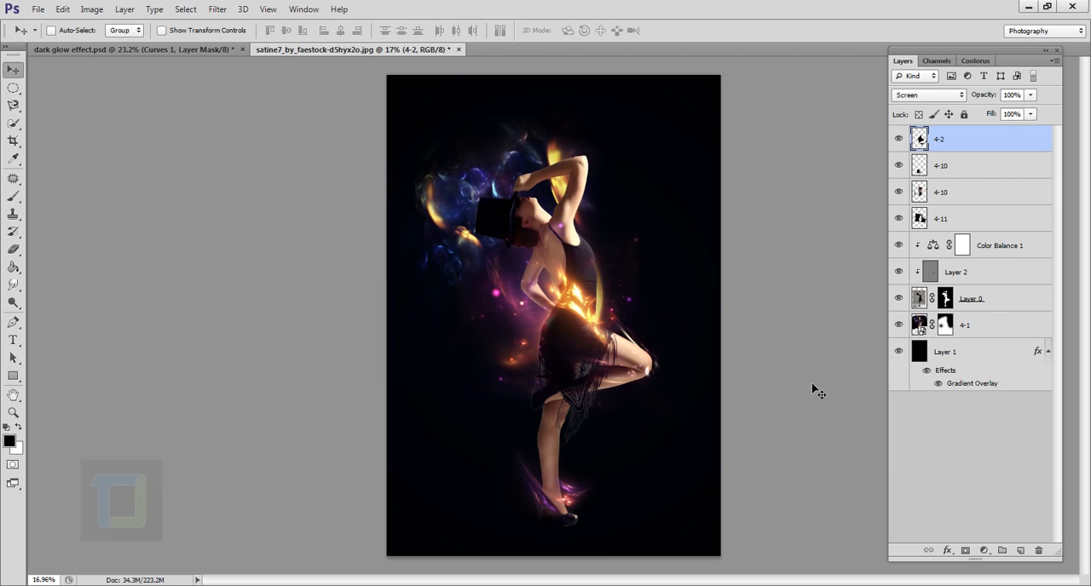
{"action": "left_click", "coordinate": [983, 551]}
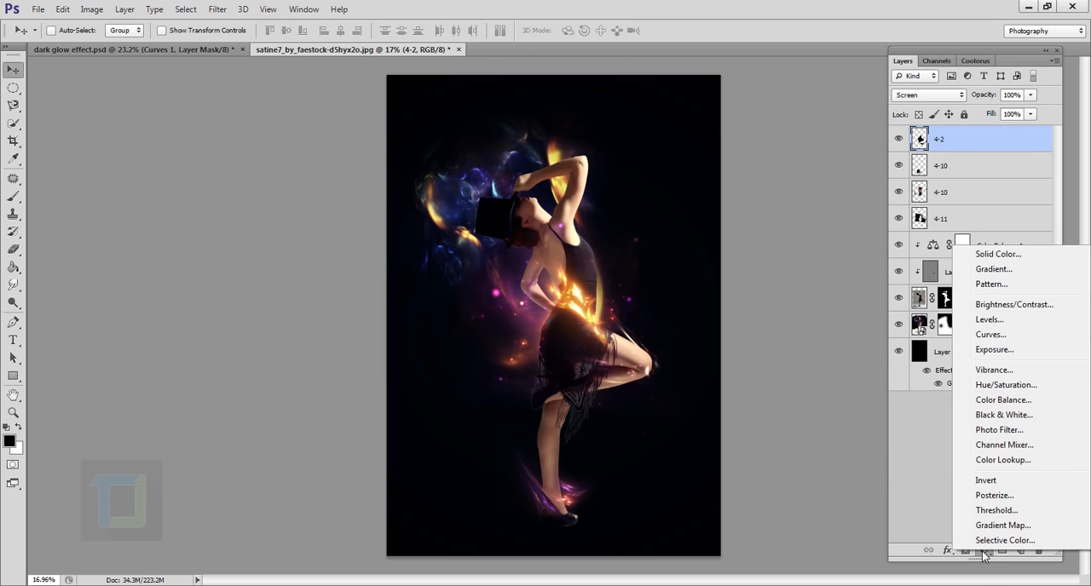
{"action": "left_click", "coordinate": [991, 305]}
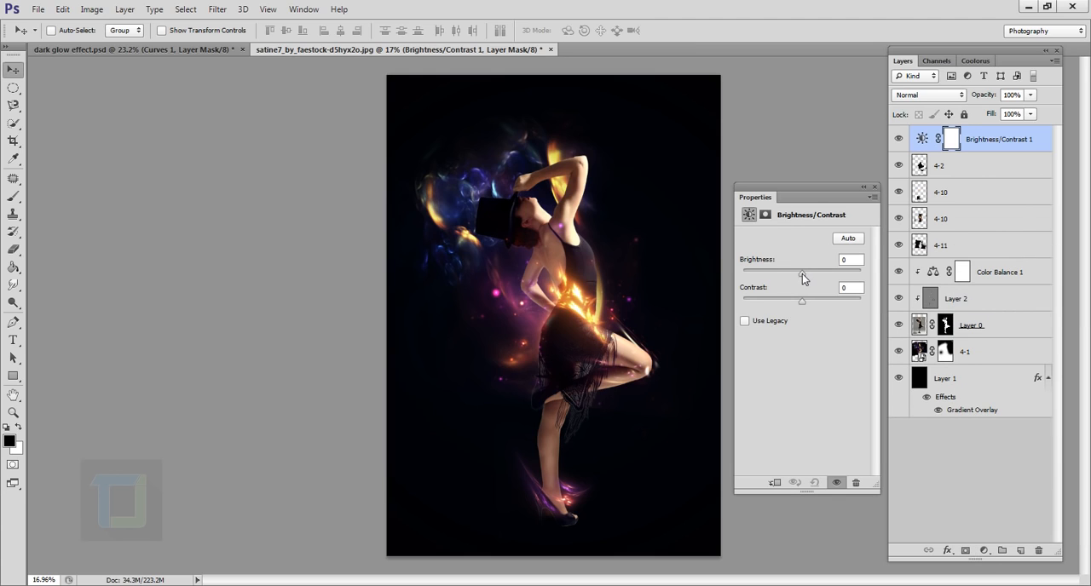
{"action": "left_click_drag", "start_coordinate": [803, 274], "coordinate": [818, 278]}
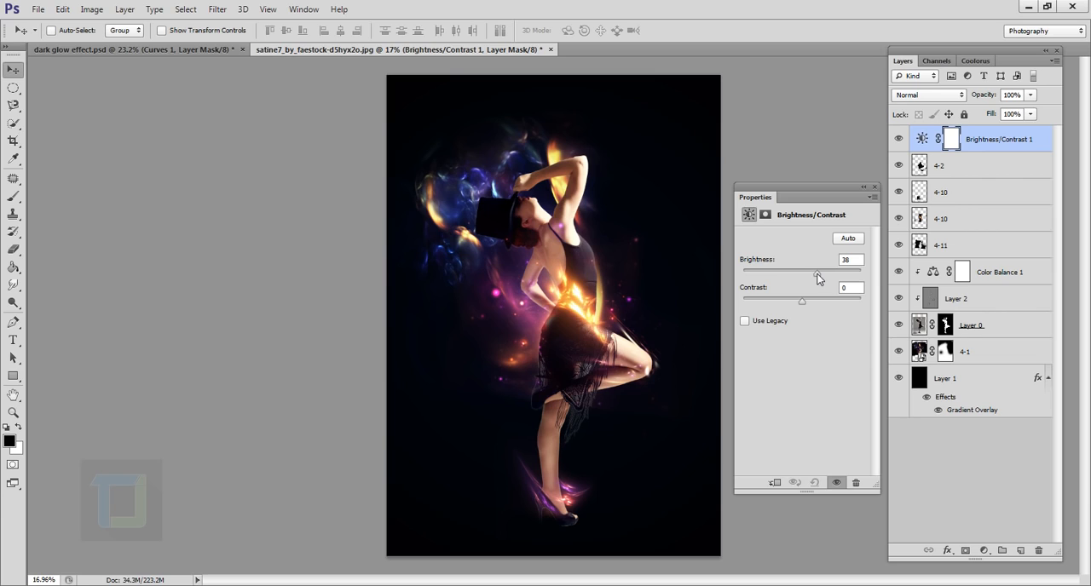
{"action": "left_click", "coordinate": [872, 187]}
- Add a Vibrance adjustment layer above the Brightness/Contrast layer with vibrance set to +70
{"action": "left_click", "coordinate": [985, 550]}
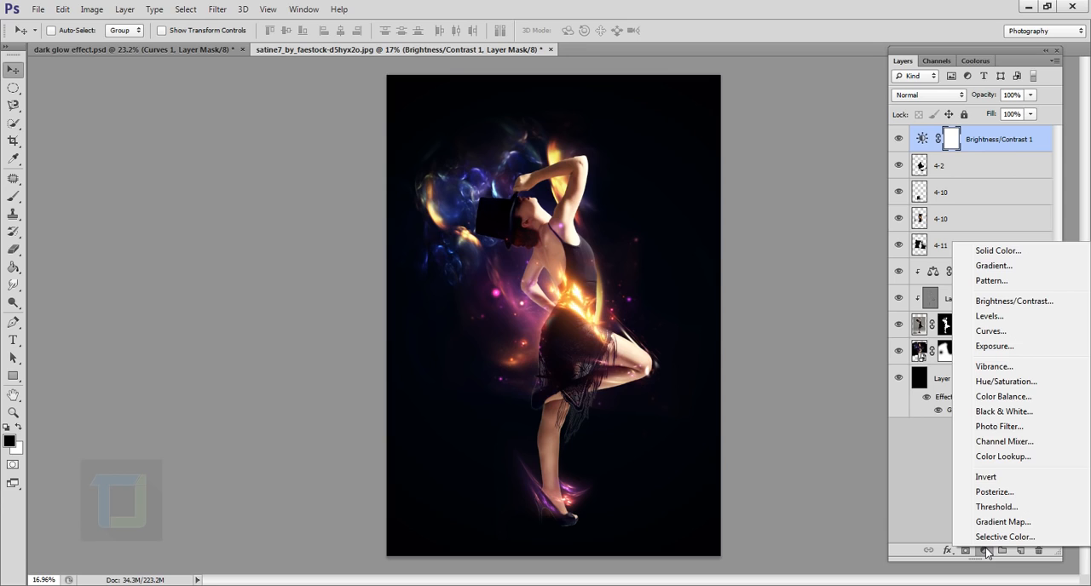
{"action": "left_click", "coordinate": [989, 367]}
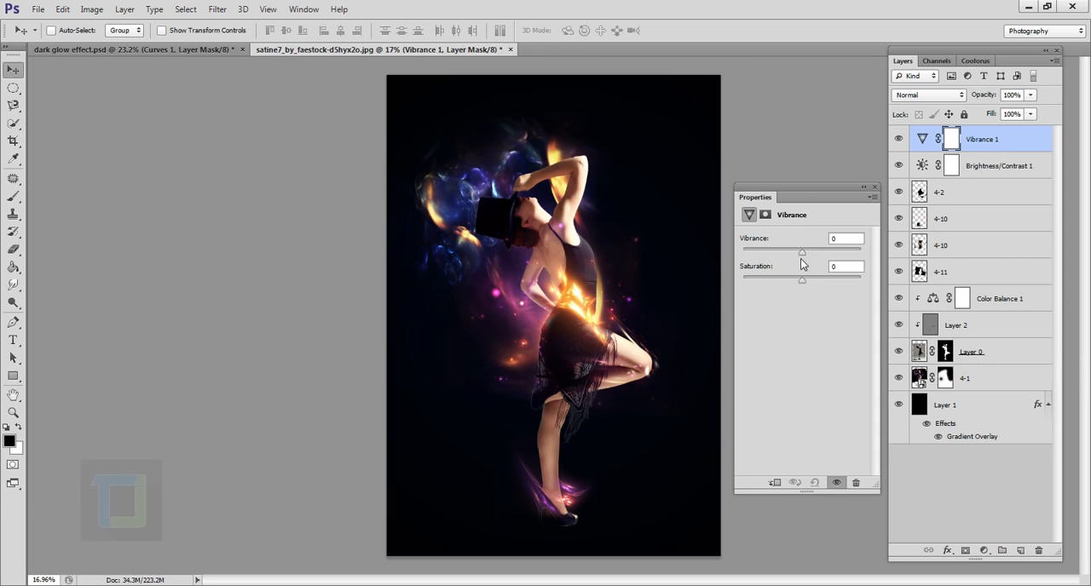
{"action": "left_click_drag", "start_coordinate": [803, 255], "coordinate": [843, 259]}
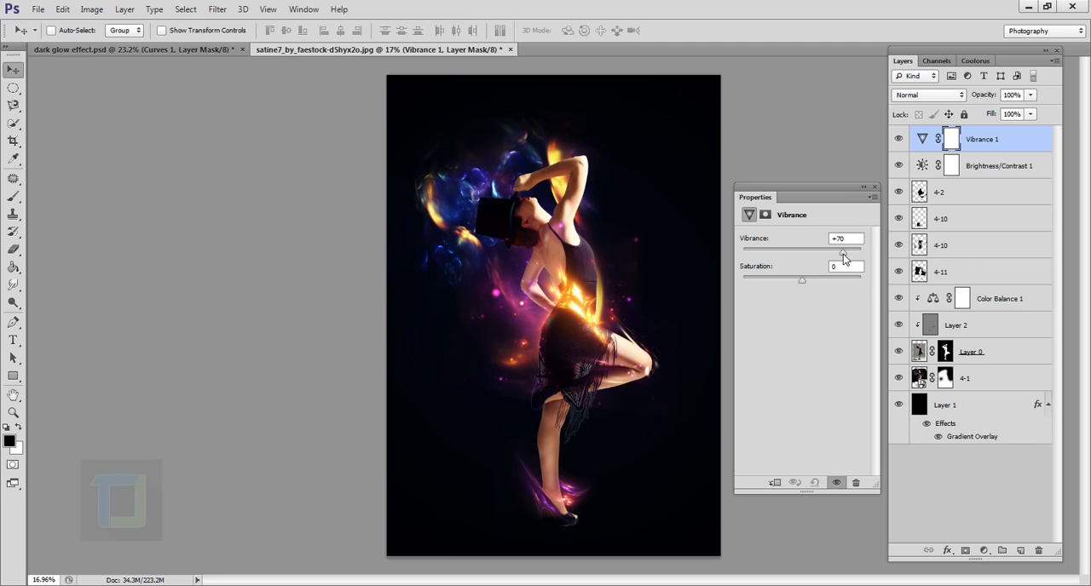
- Paint black with a 200 px brush on the Vibrance layer's mask over the dancer's skin on the back, arms and legs
{"action": "left_click", "coordinate": [873, 187]}
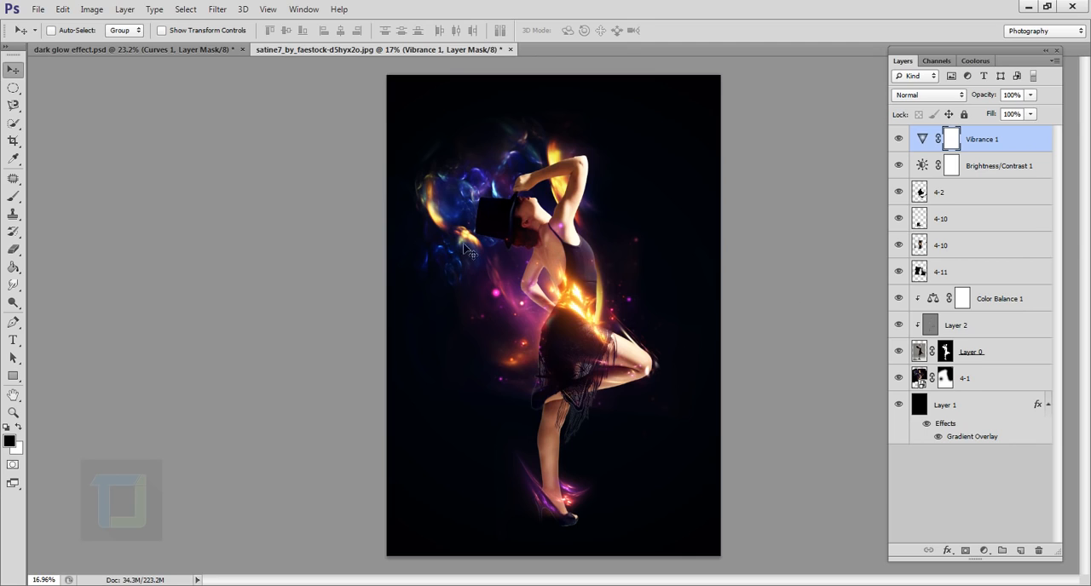
{"action": "left_click", "coordinate": [13, 196]}
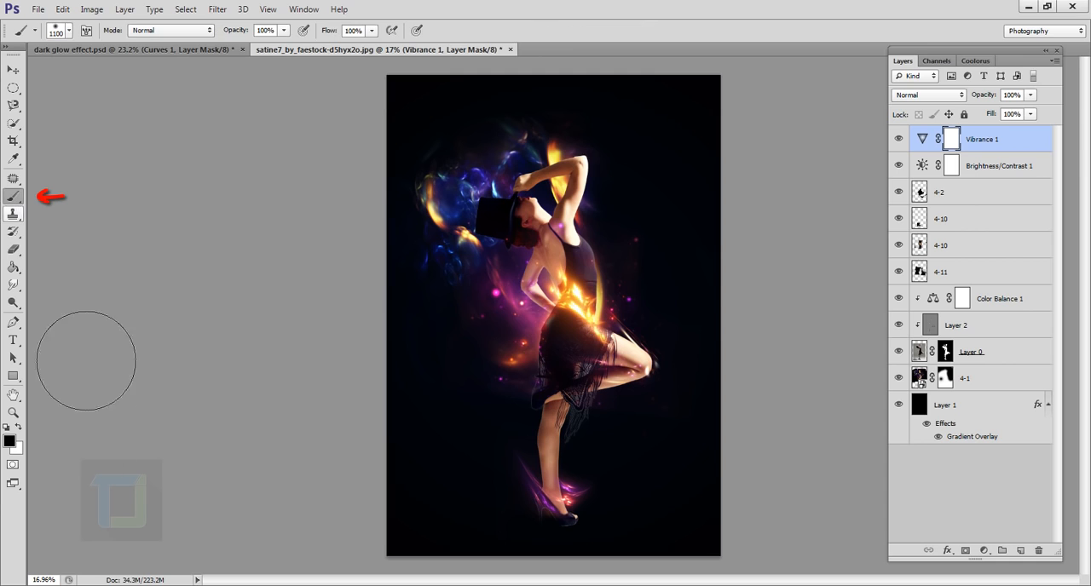
{"action": "scroll", "coordinate": [580, 278], "scroll_direction": "up", "scroll_amount": 2}
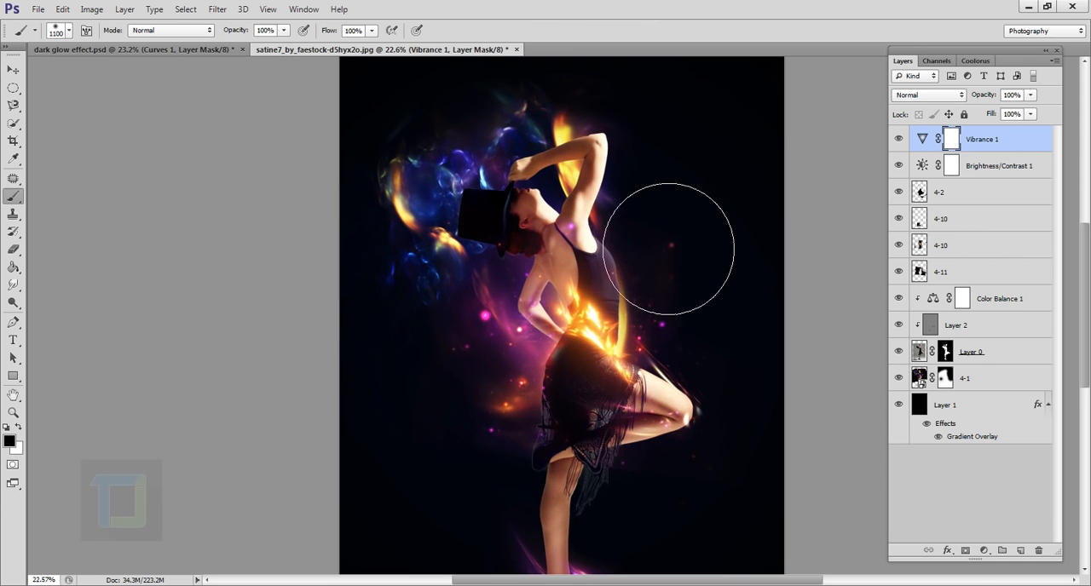
{"action": "key", "text": "bracketleft"}
{"action": "key", "text": "bracketleft"}
{"action": "key", "text": "bracketleft"}
{"action": "key", "text": "bracketleft"}
{"action": "key", "text": "bracketleft"}
{"action": "key", "text": "bracketleft"}
{"action": "key", "text": "bracketleft"}
{"action": "key", "text": "bracketleft"}
{"action": "key", "text": "bracketleft"}
{"action": "scroll", "coordinate": [610, 226], "scroll_direction": "up", "scroll_amount": 5}
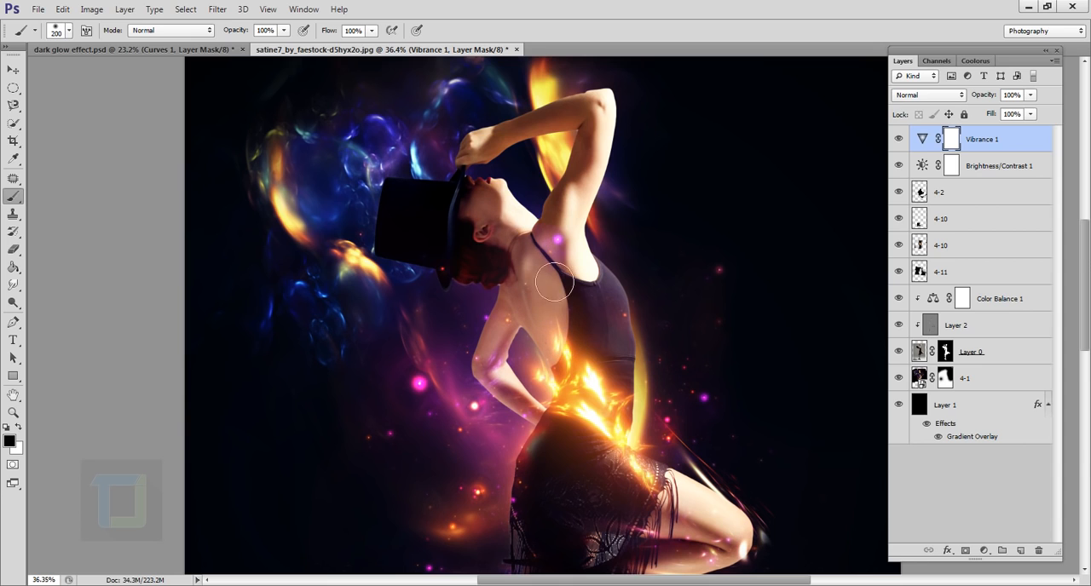
{"action": "left_click_drag", "start_coordinate": [555, 282], "coordinate": [549, 357]}
{"action": "left_click_drag", "start_coordinate": [693, 441], "coordinate": [656, 297]}
{"action": "left_click_drag", "start_coordinate": [656, 341], "coordinate": [640, 441]}
{"action": "scroll", "coordinate": [652, 170], "scroll_direction": "up", "scroll_amount": 5}
{"action": "mouse_move", "coordinate": [512, 512]}
{"action": "left_mouse_down"}
{"action": "mouse_move", "coordinate": [653, 170]}
{"action": "mouse_move", "coordinate": [660, 412]}
{"action": "left_mouse_up"}
{"action": "scroll", "coordinate": [696, 329], "scroll_direction": "down", "scroll_amount": 15}
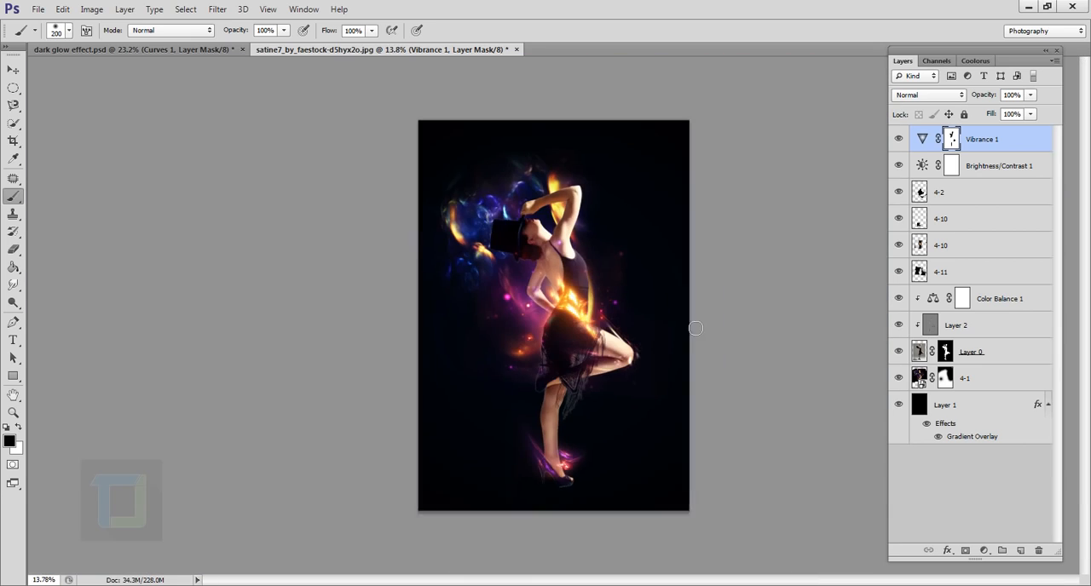
{"action": "scroll", "coordinate": [695, 328], "scroll_direction": "up", "scroll_amount": 1}
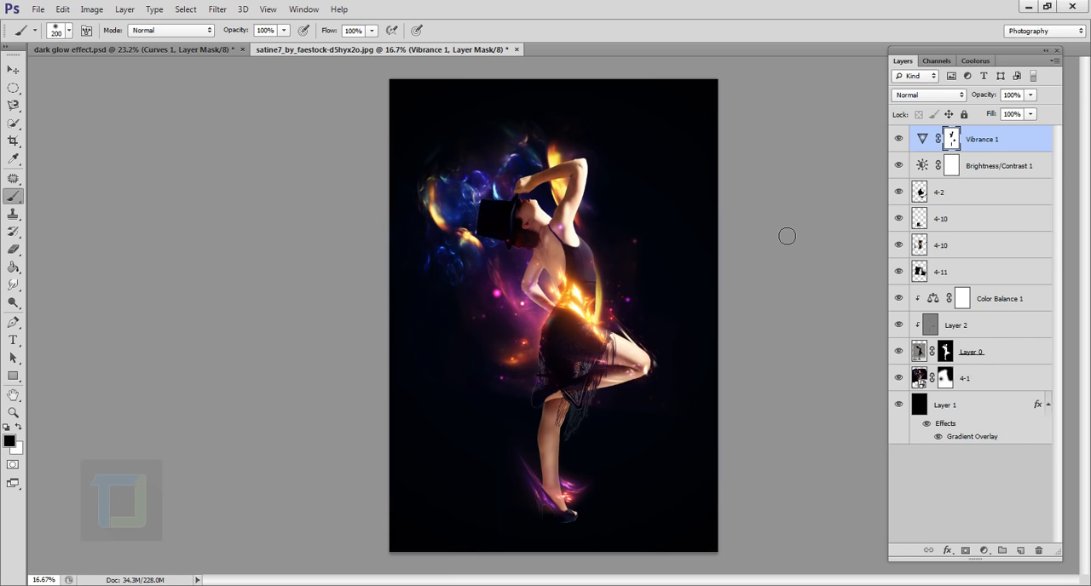
- Add a Curves adjustment layer on top and raise the Blue channel's black point to output 6
{"action": "left_click", "coordinate": [984, 551]}
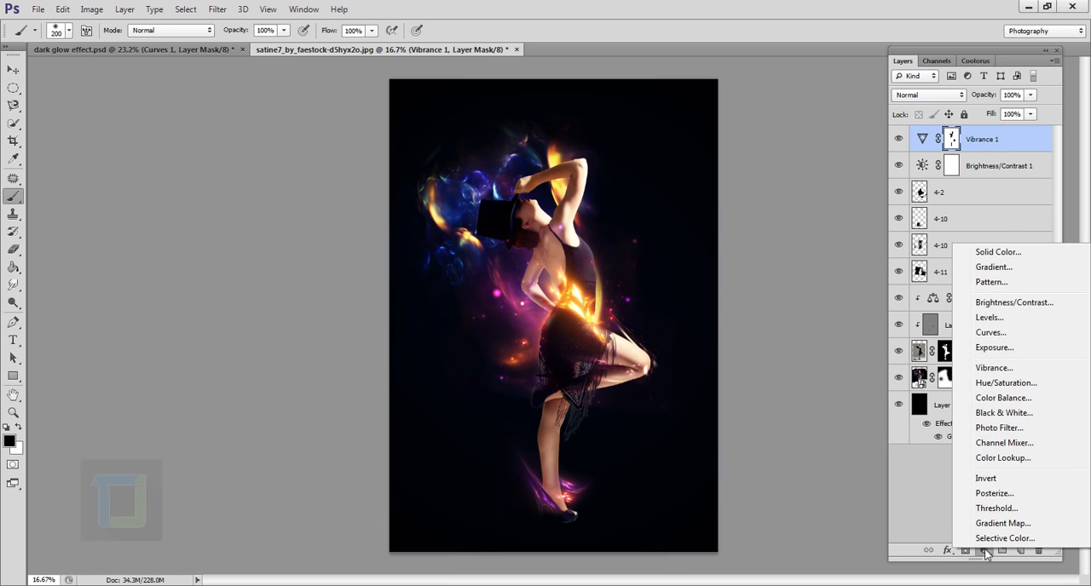
{"action": "left_click", "coordinate": [987, 333]}
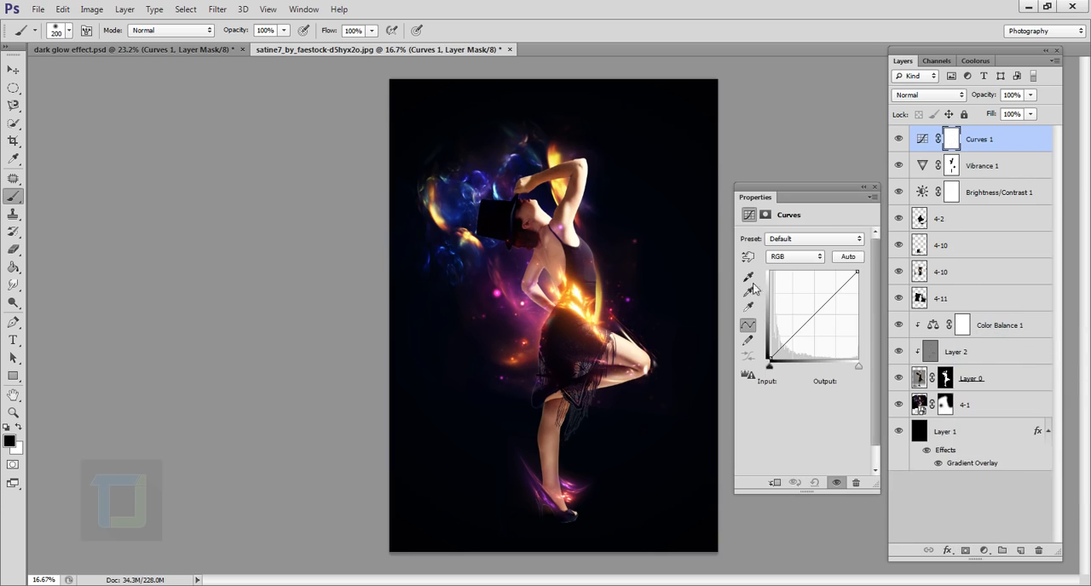
{"action": "left_click", "coordinate": [794, 257]}
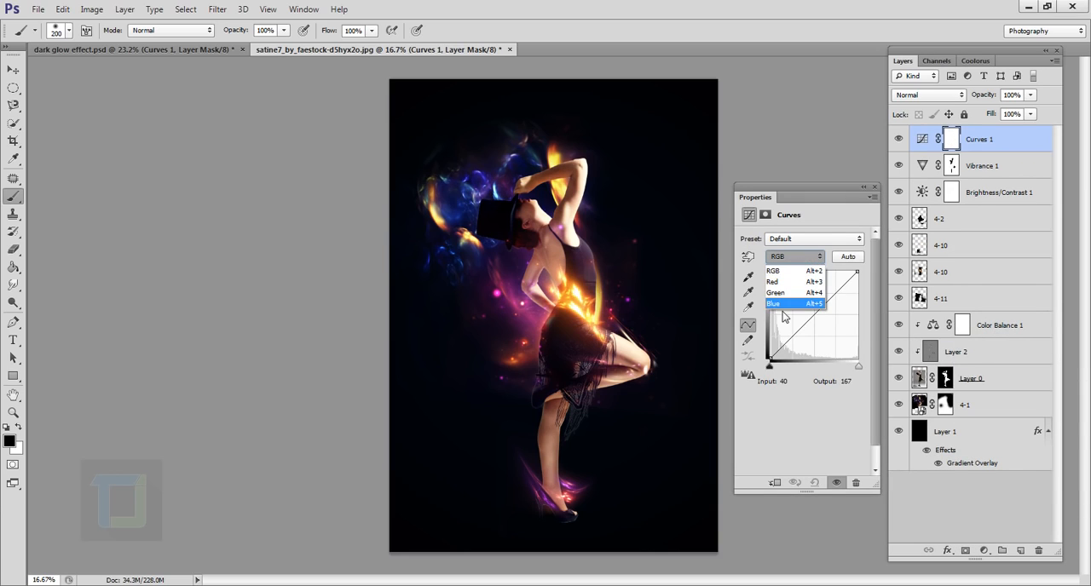
{"action": "left_click", "coordinate": [773, 304]}
{"action": "left_click_drag", "start_coordinate": [774, 365], "coordinate": [771, 356]}
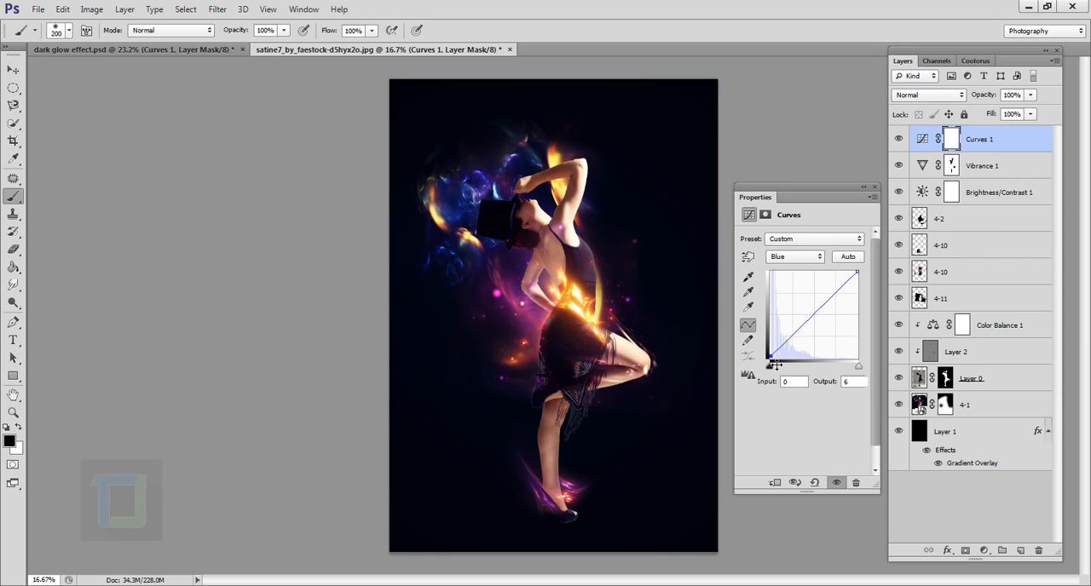
{"action": "left_click", "coordinate": [875, 186]}
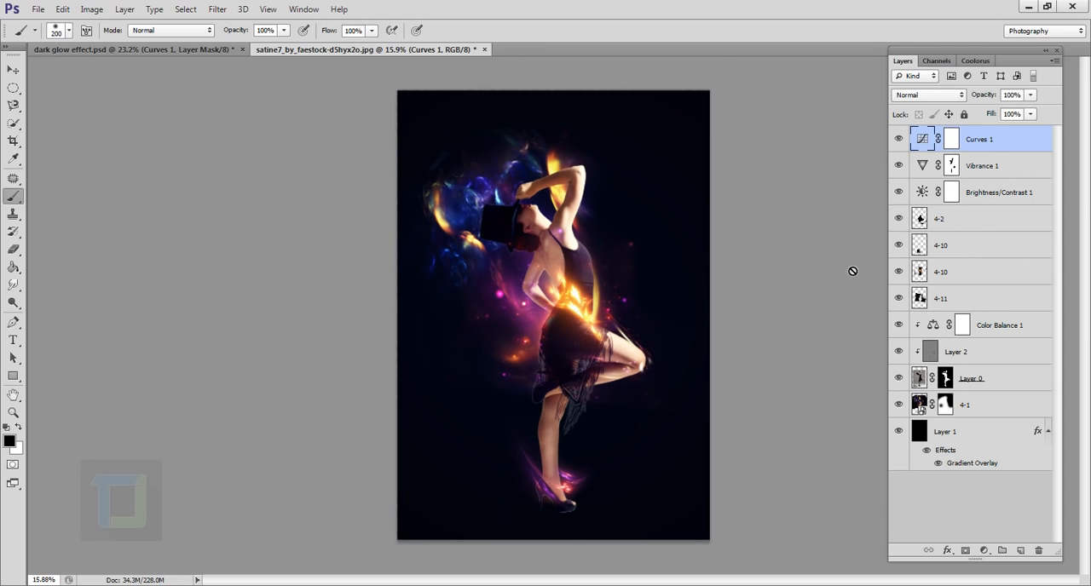
- Erase the leftover light streaks beyond the raised kneecap on the 4-2 layer with a 250 px eraser
{"action": "scroll", "coordinate": [831, 280], "scroll_direction": "up", "scroll_amount": 1}
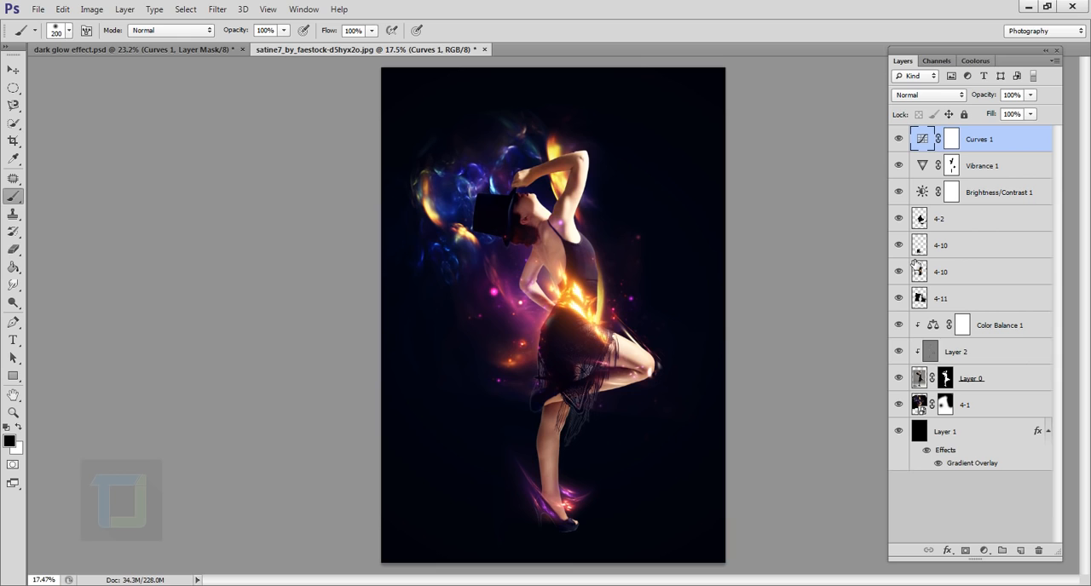
{"action": "scroll", "coordinate": [671, 371], "scroll_direction": "up", "scroll_amount": 1}
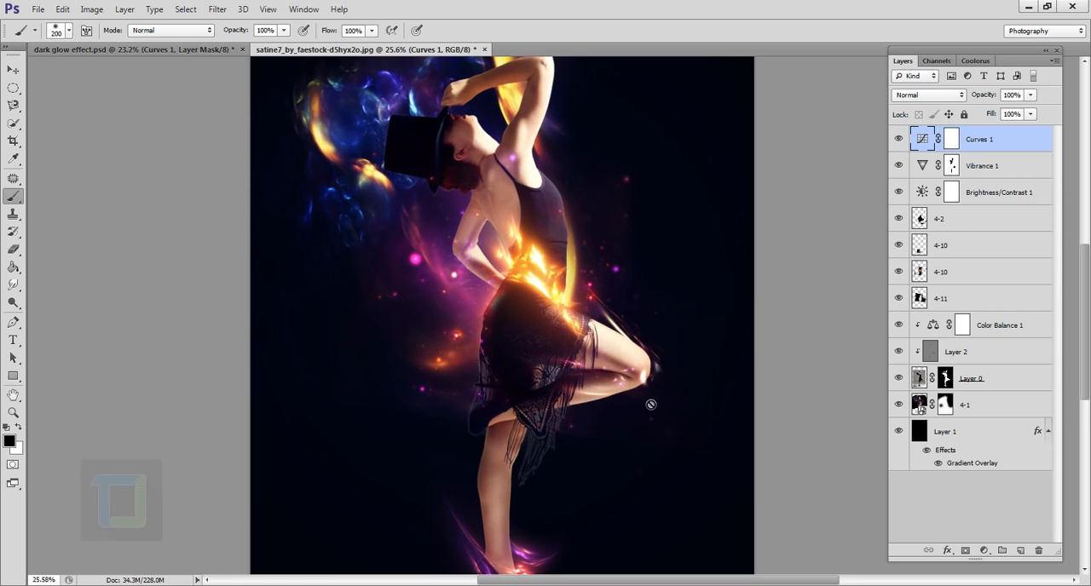
{"action": "left_click", "coordinate": [938, 227]}
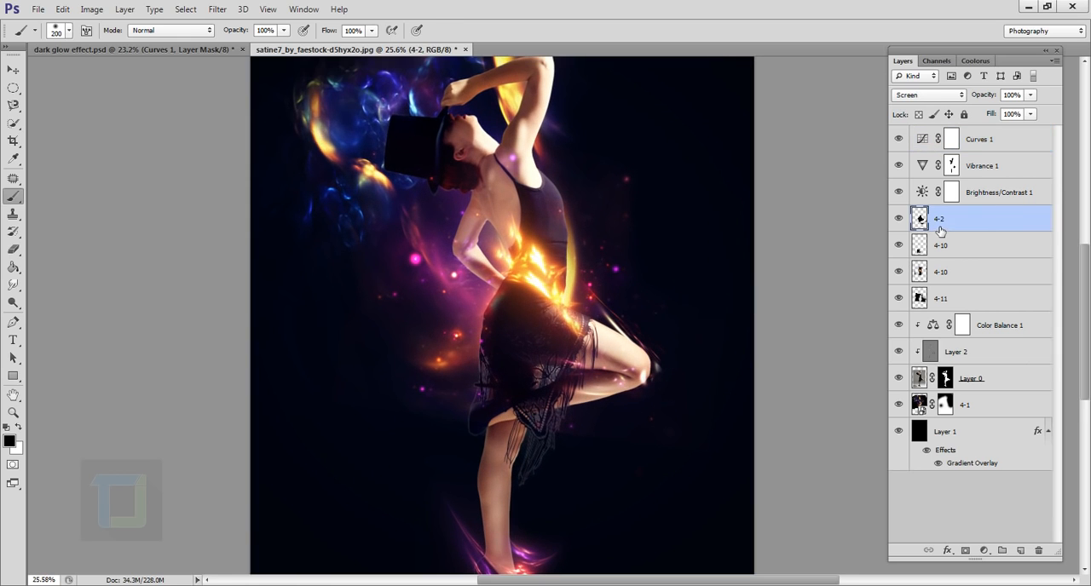
{"action": "left_click", "coordinate": [14, 248]}
{"action": "scroll", "coordinate": [782, 407], "scroll_direction": "up", "scroll_amount": 2}
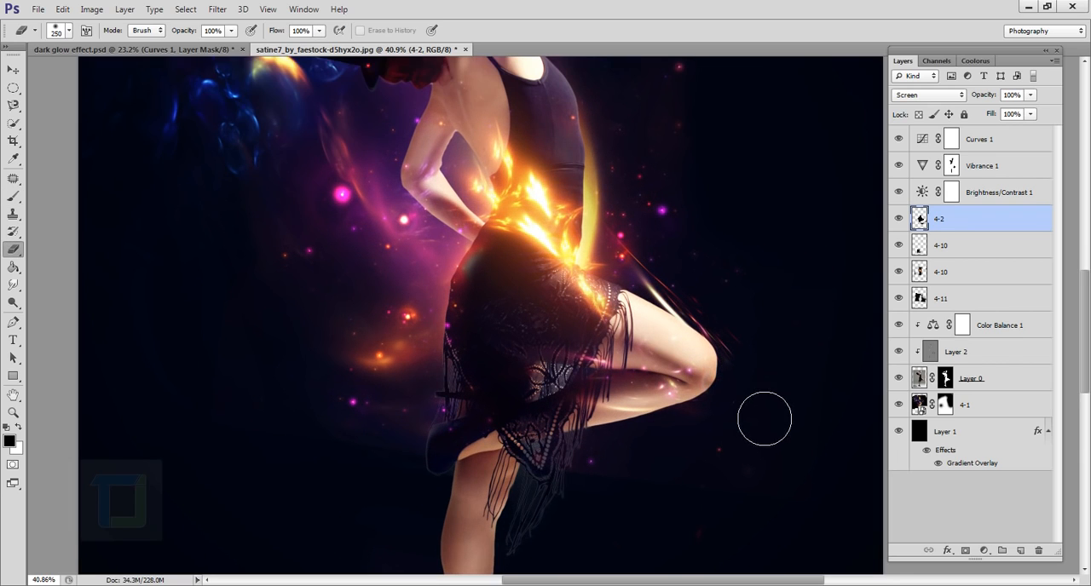
{"action": "scroll", "coordinate": [772, 411], "scroll_direction": "down", "scroll_amount": 4}
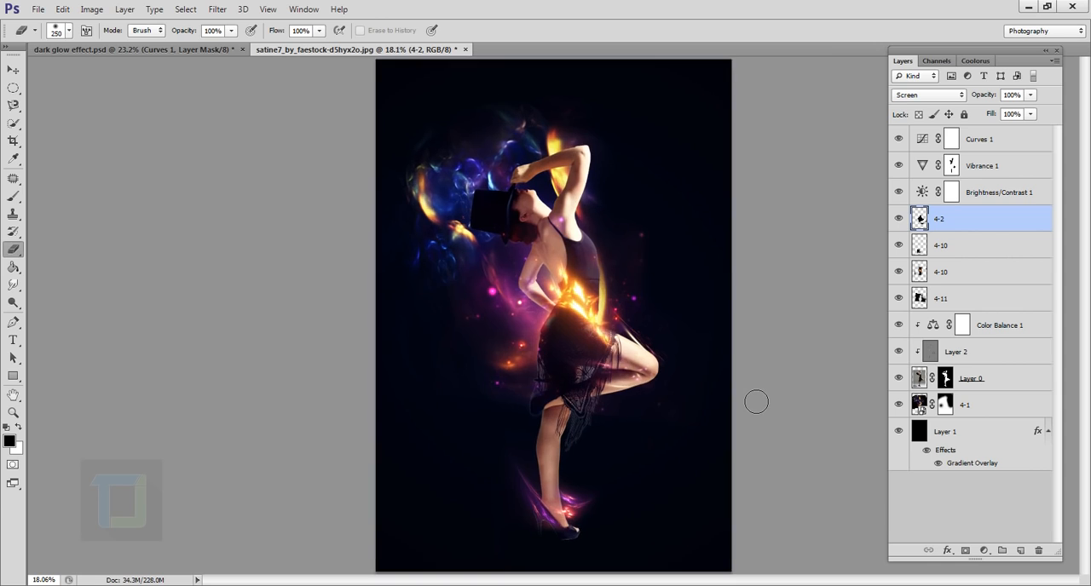
{"action": "scroll", "coordinate": [754, 399], "scroll_direction": "up", "scroll_amount": 1}
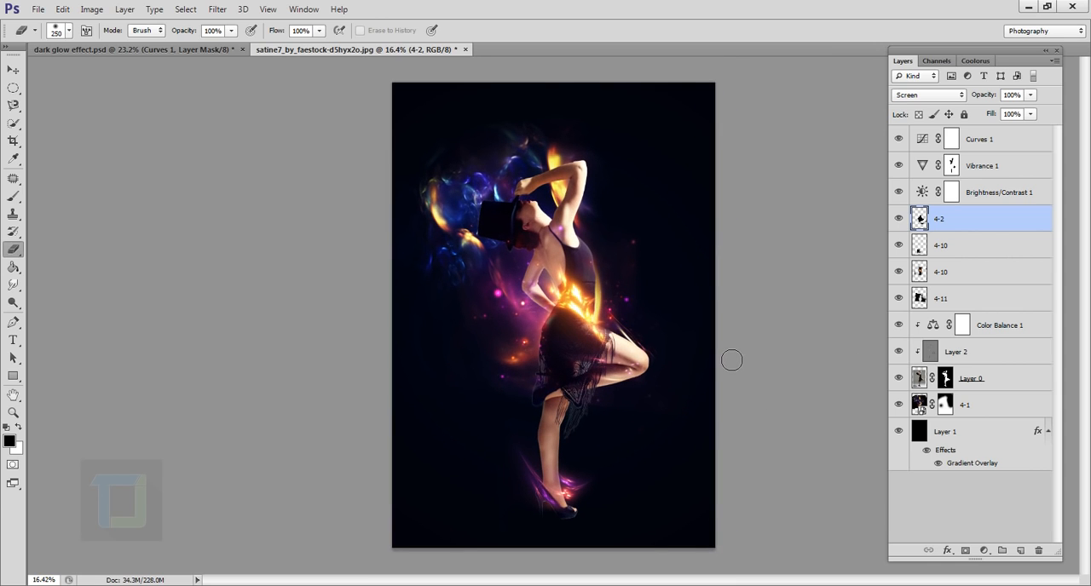